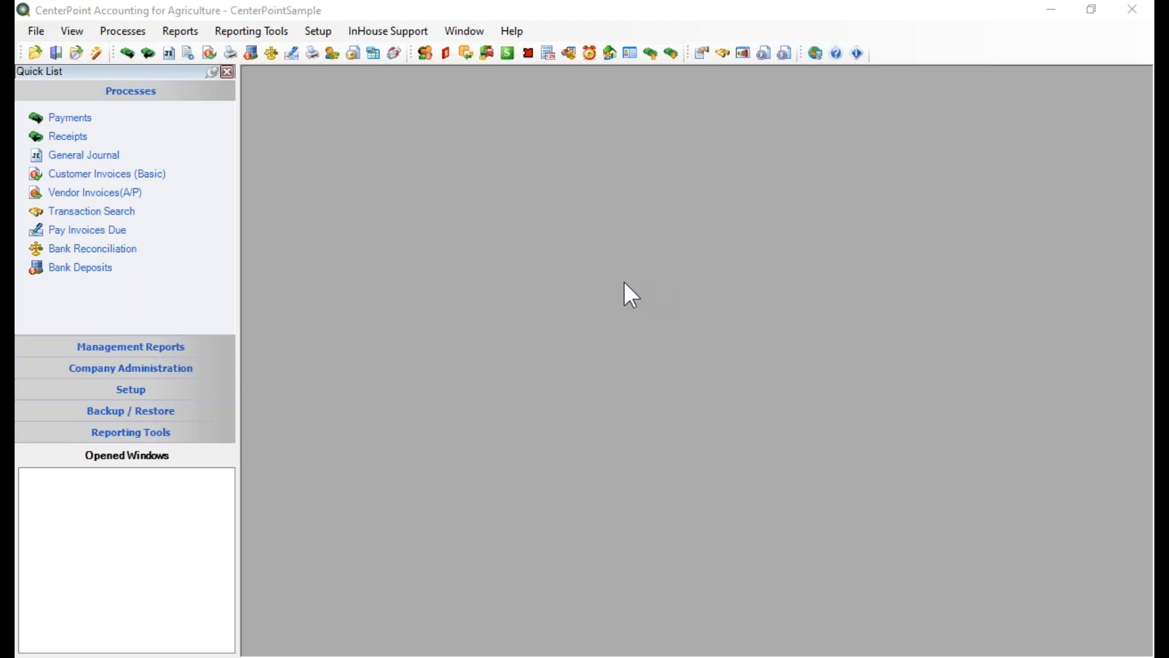
Open the Budgets setup to bring up the list of existing budgets
left_click(270, 31)
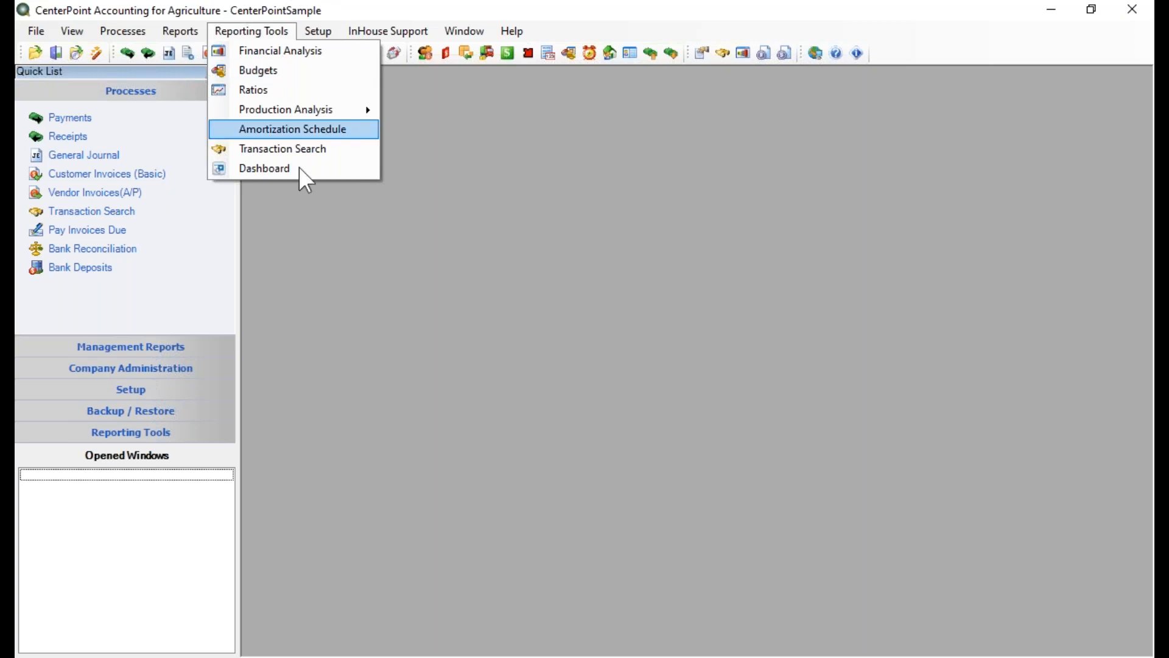
left_click(513, 400)
left_click(328, 32)
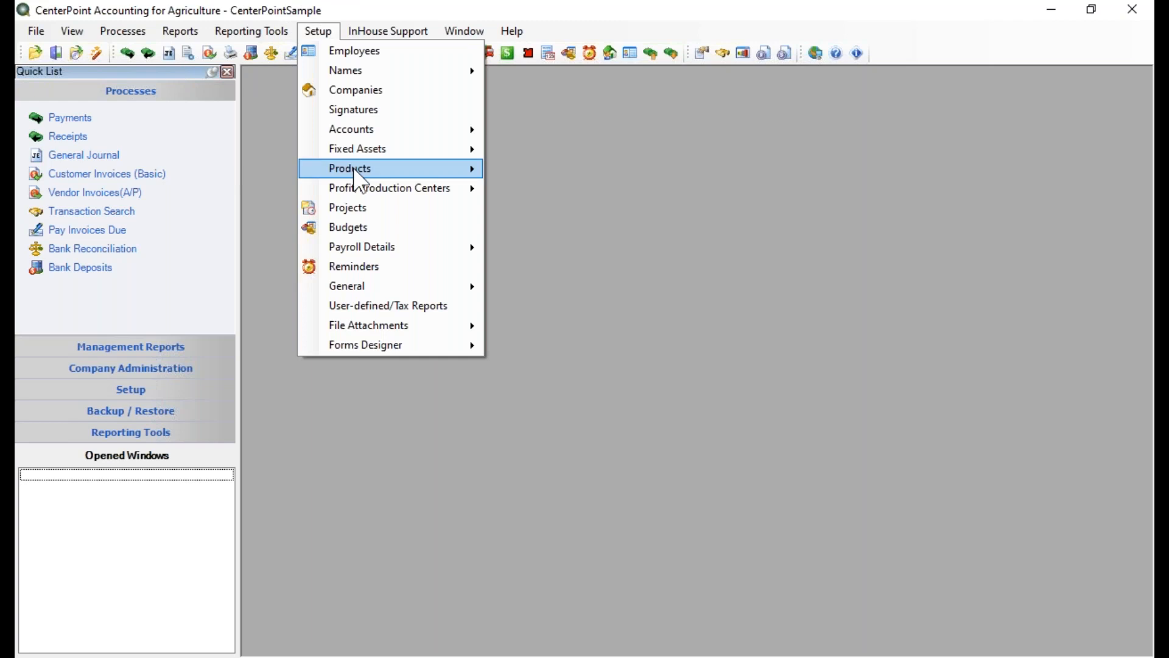
left_click(357, 222)
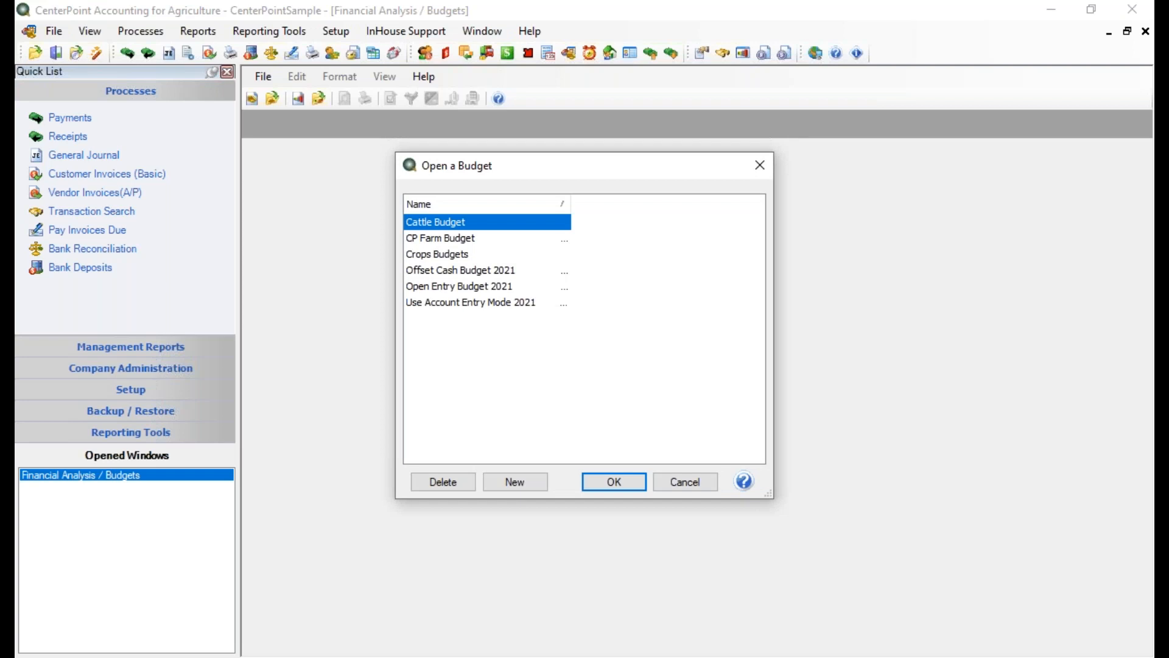
Start a new budget to review its general properties and Default Entry Mode options, and cancel it
left_click(511, 483)
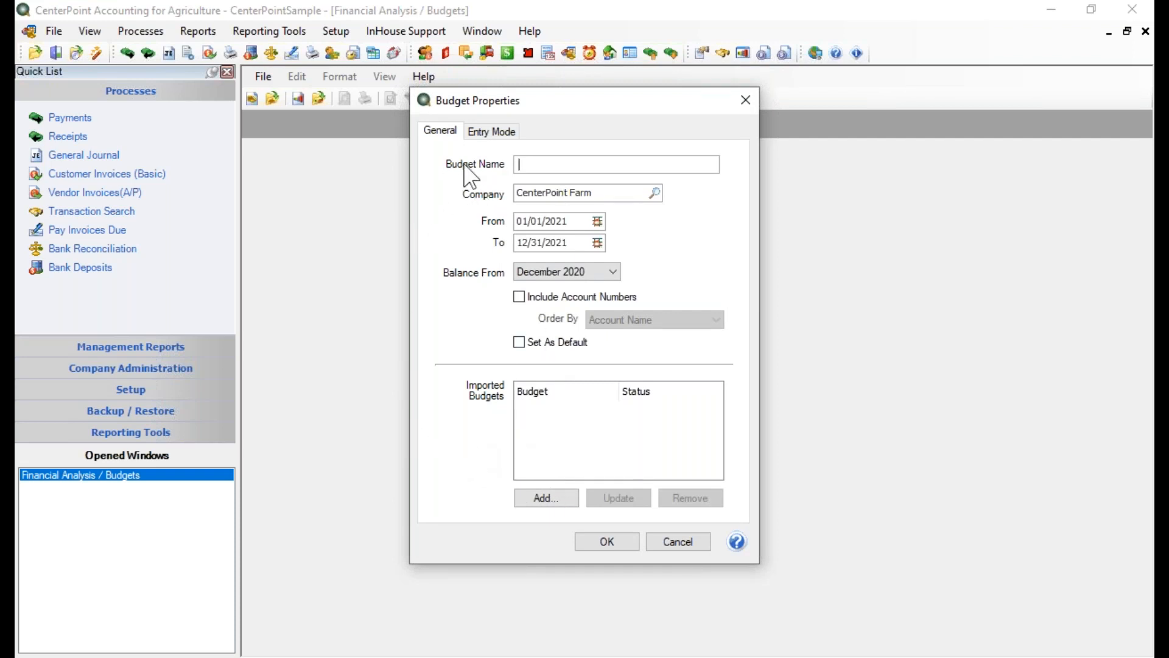
left_click(487, 133)
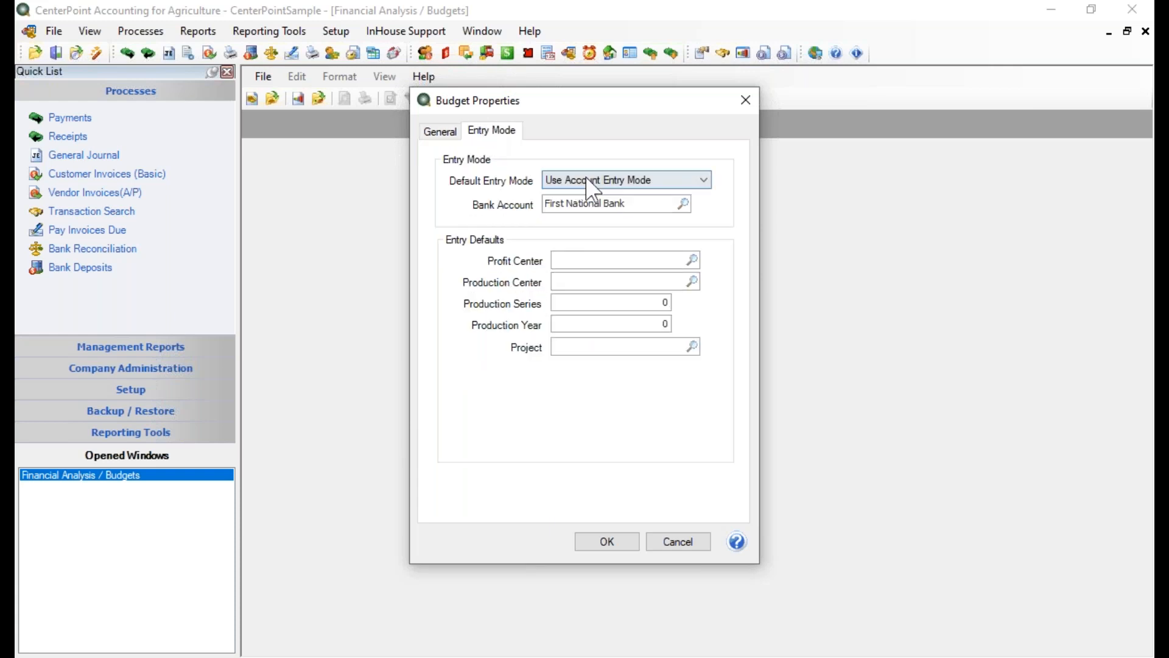
left_click(706, 181)
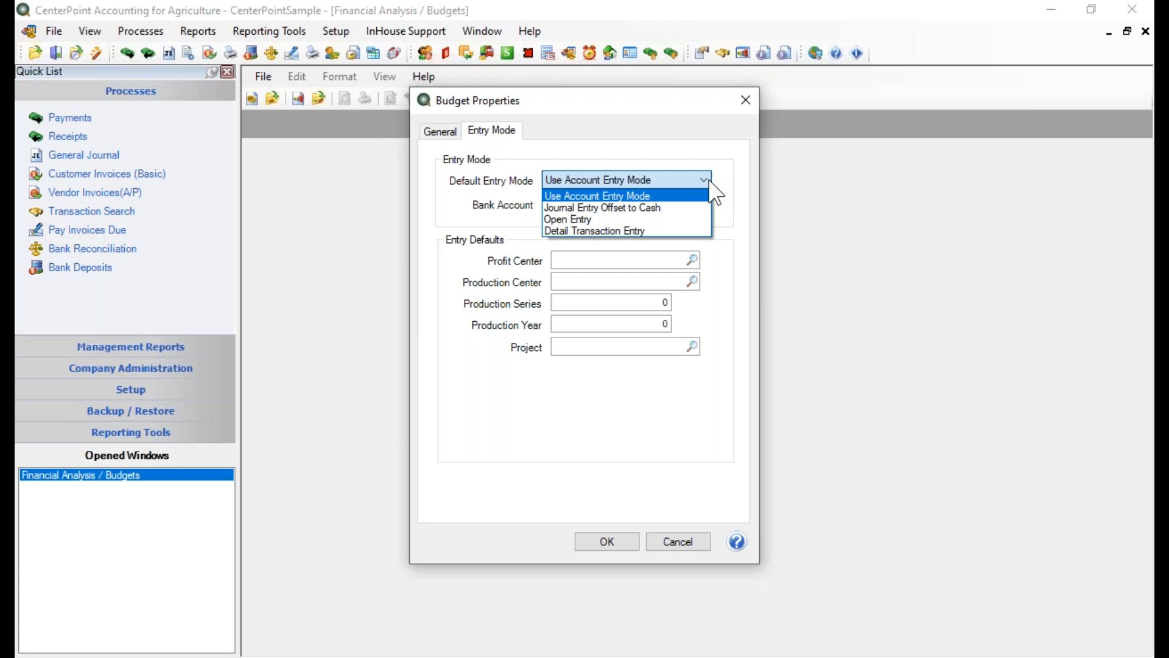
left_click(682, 536)
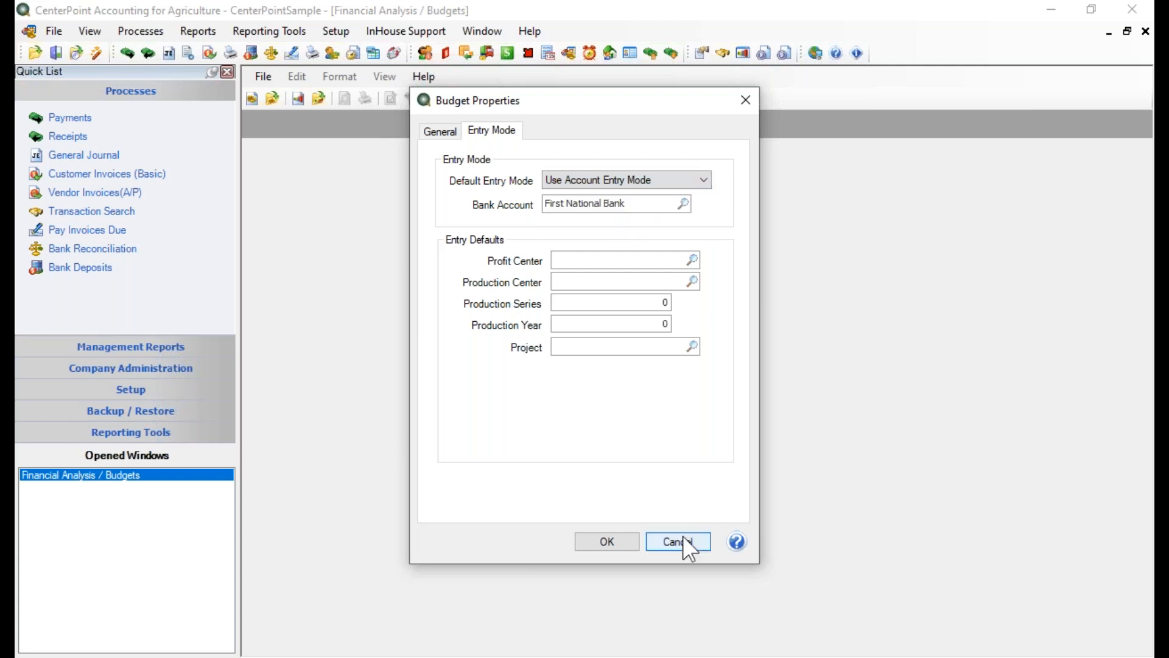
left_click(682, 546)
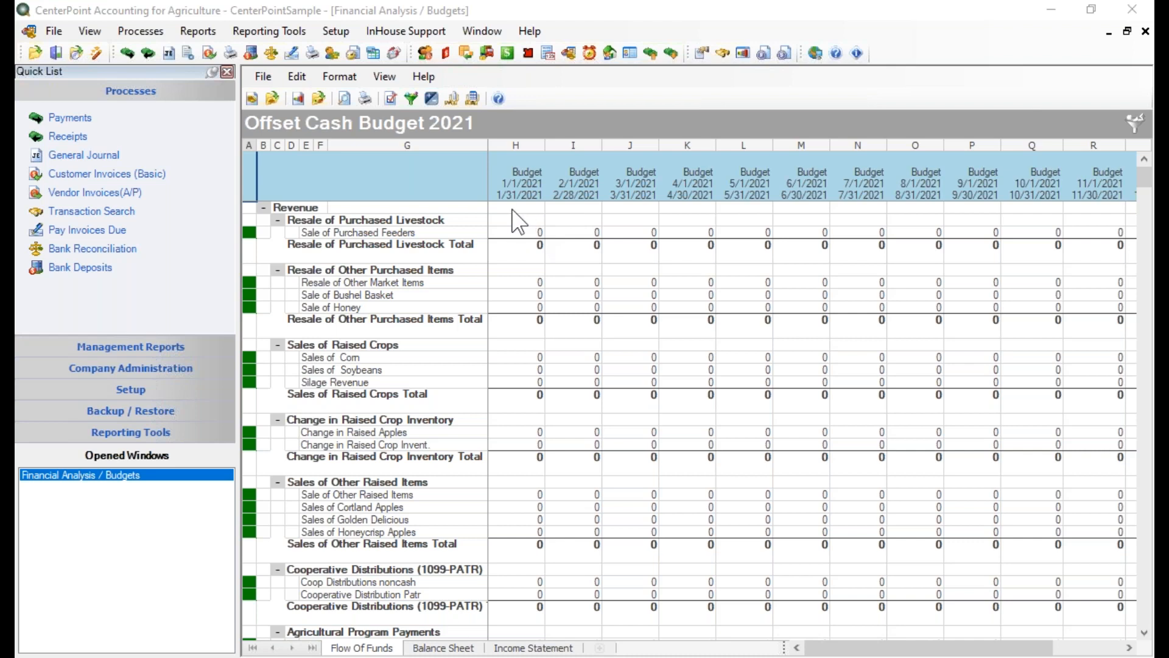
Review the general properties and default entry mode of the Offset Cash Budget 2021, and close its properties
left_click(264, 77)
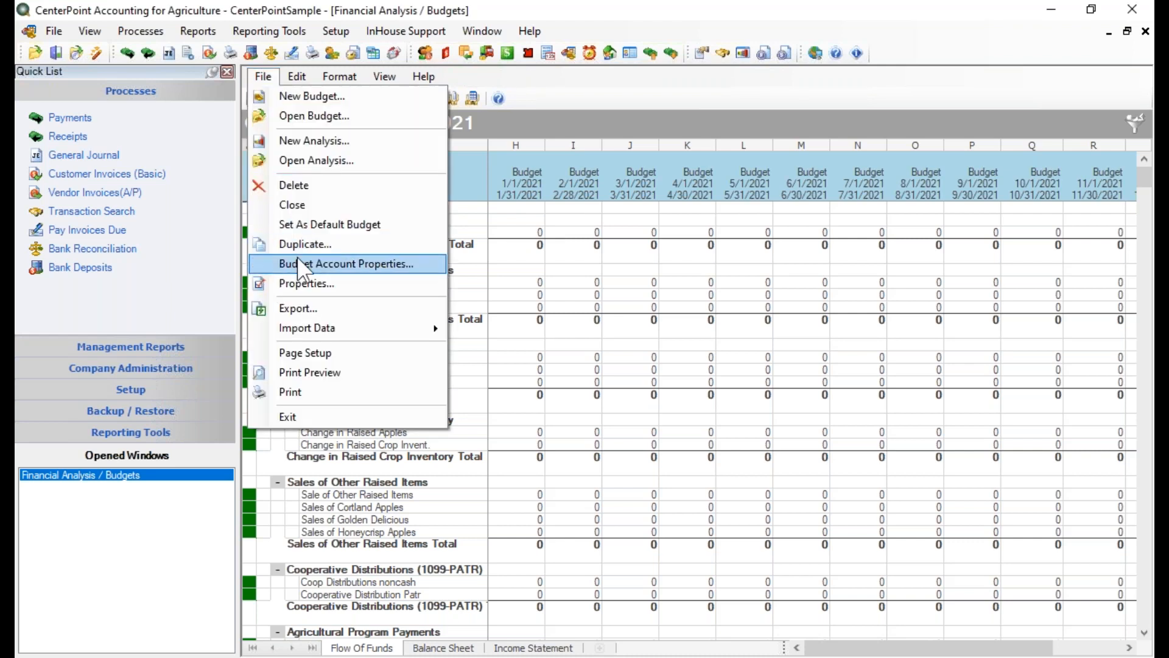
left_click(306, 284)
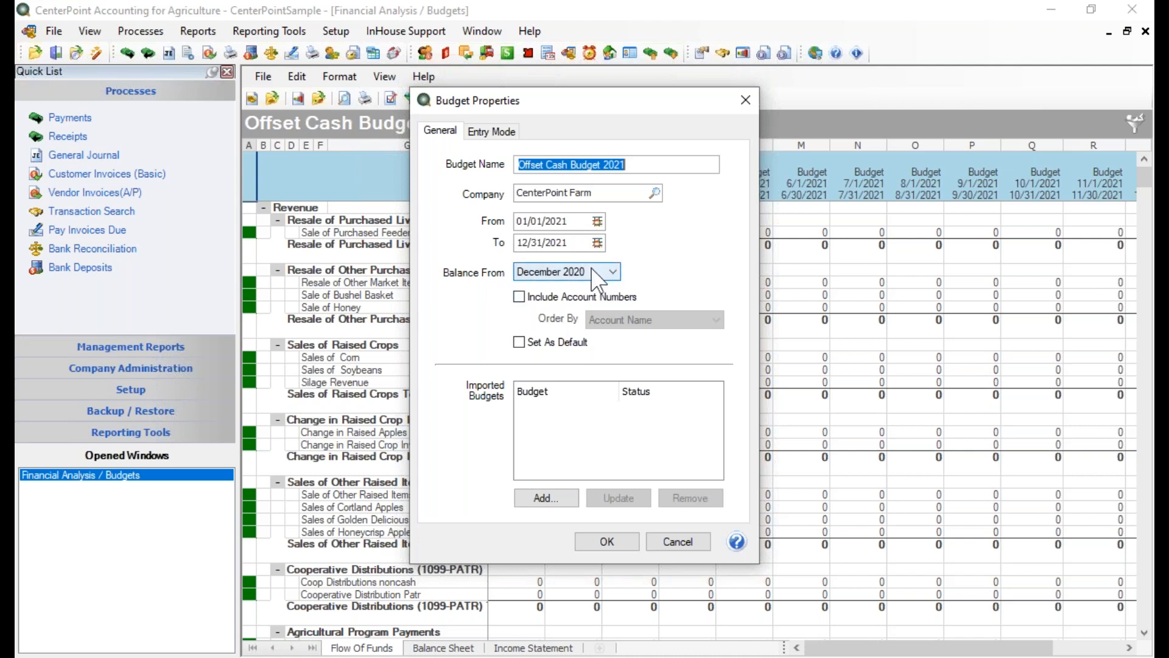
left_click(491, 132)
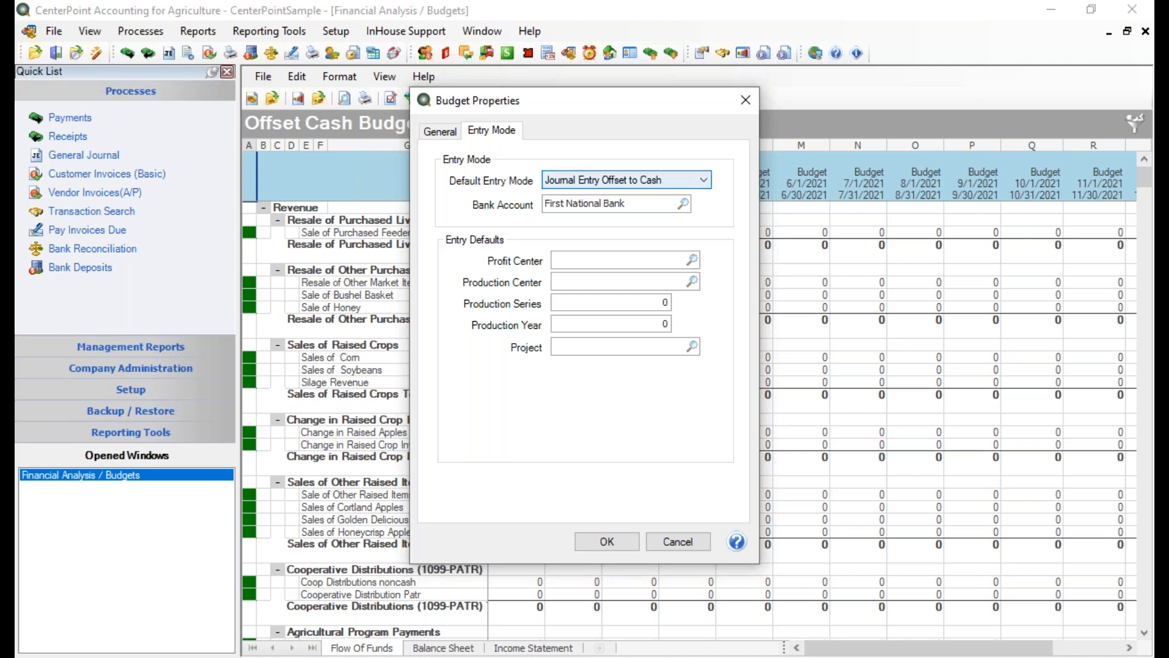
left_click(608, 542)
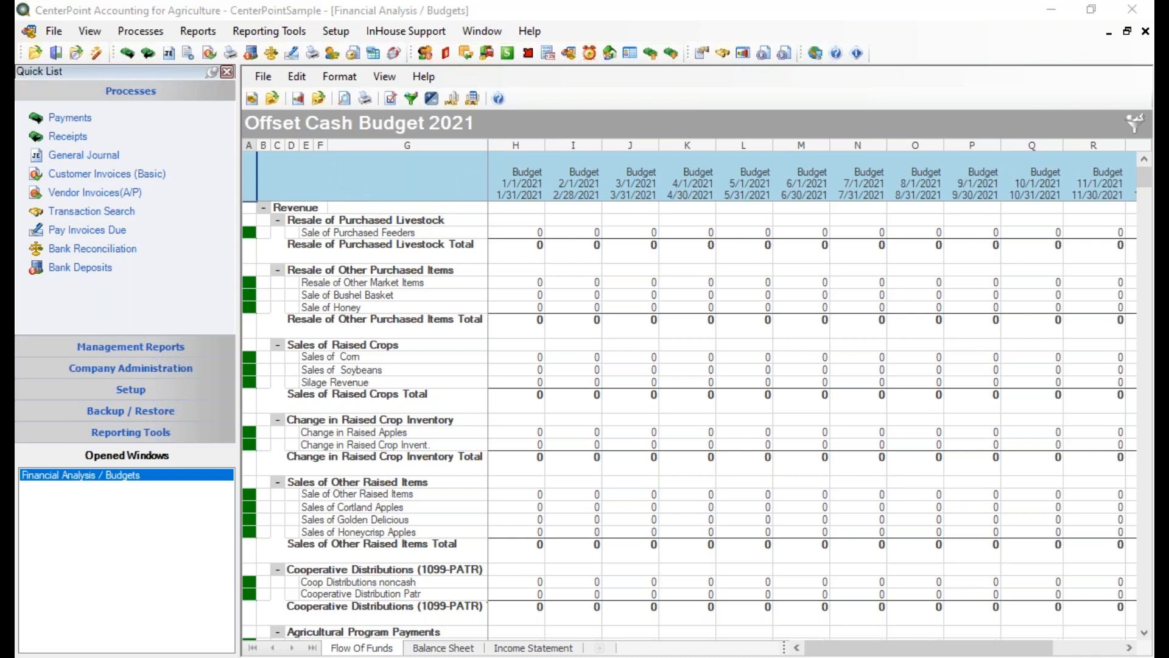
Budget 150 for Utilities Expense-Electricity in February 2021 on the Flow Of Funds sheet
left_click(263, 208)
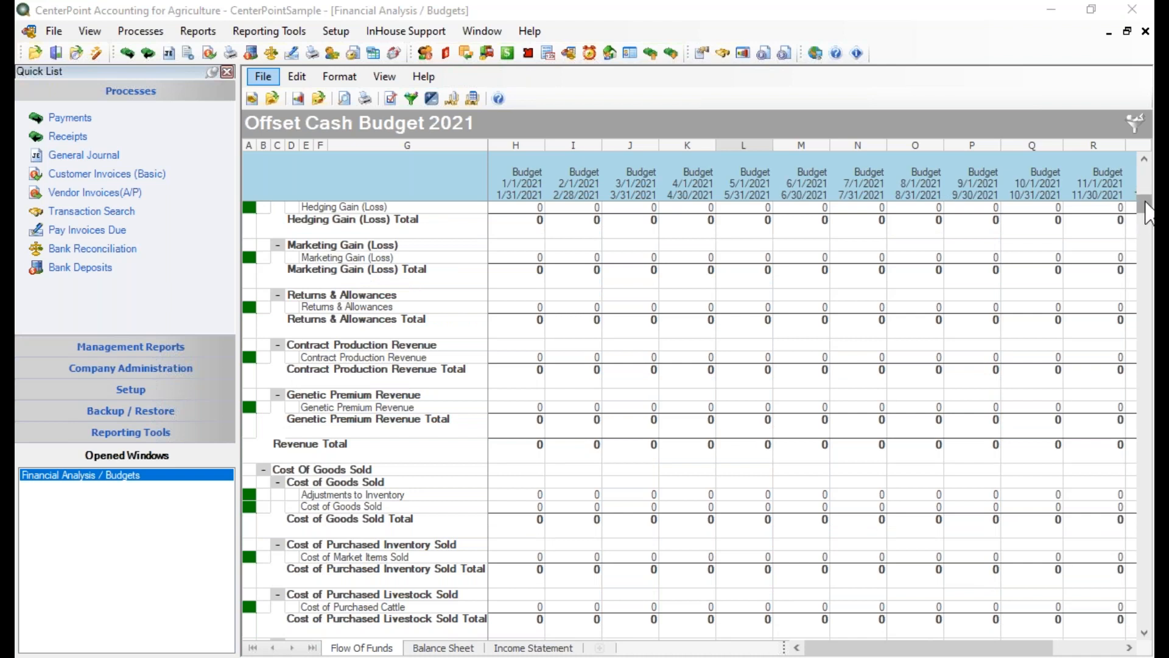
left_click_drag(1145, 204, 1116, 308)
scroll(1119, 326, "down", 6)
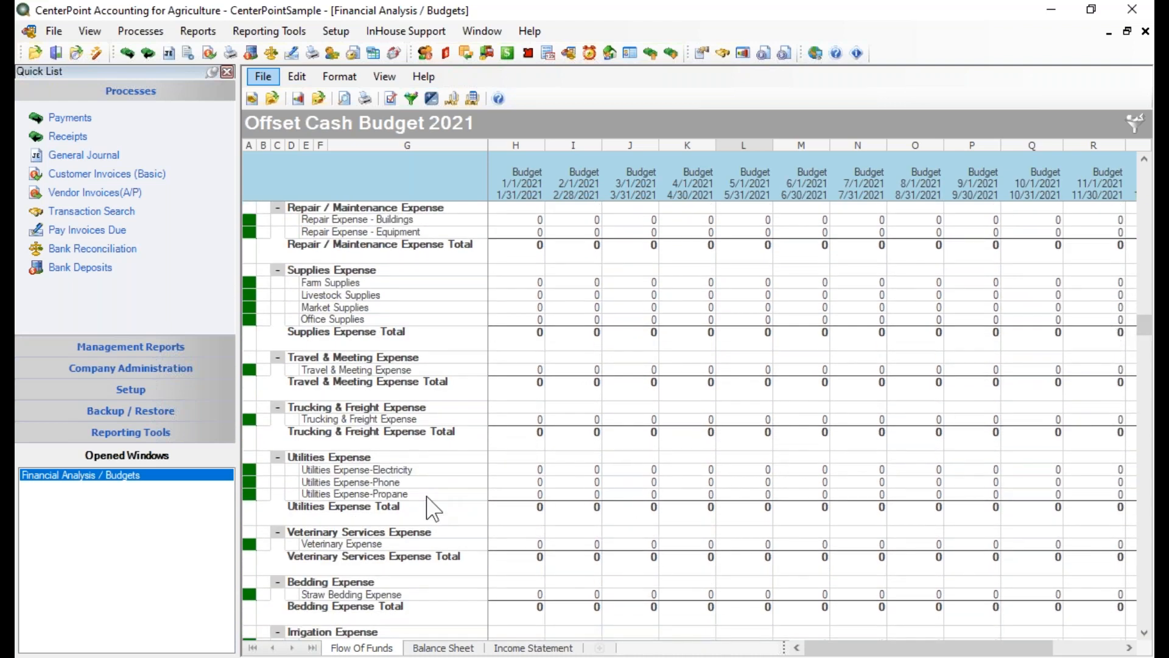
left_click(575, 472)
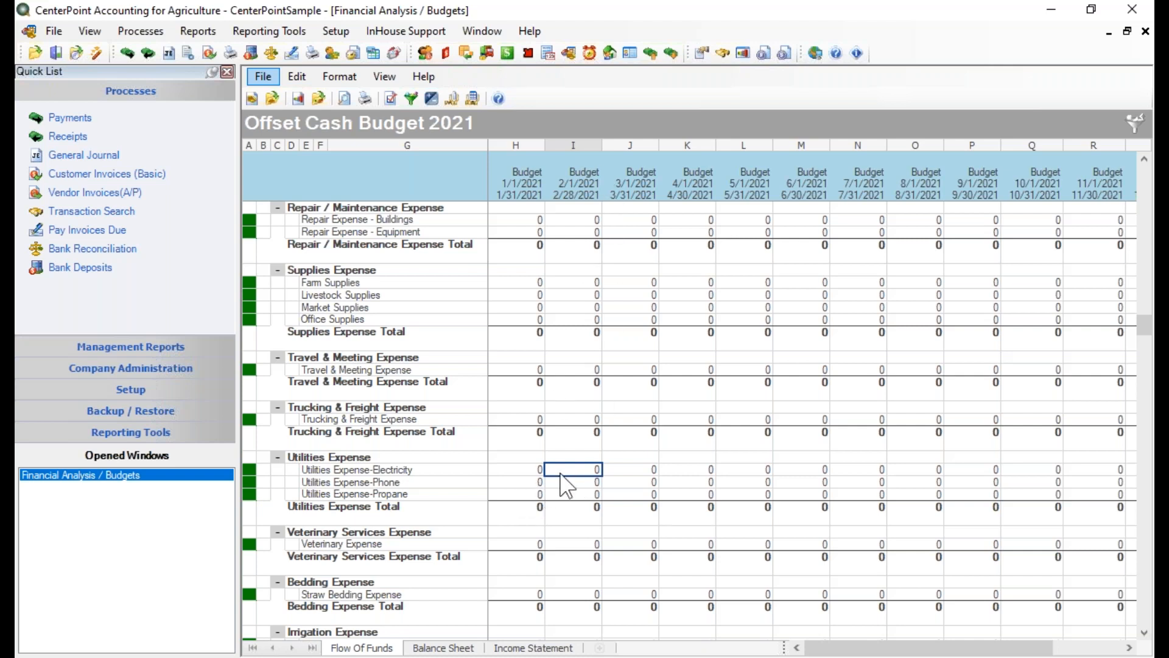
type("150")
key("Tab")
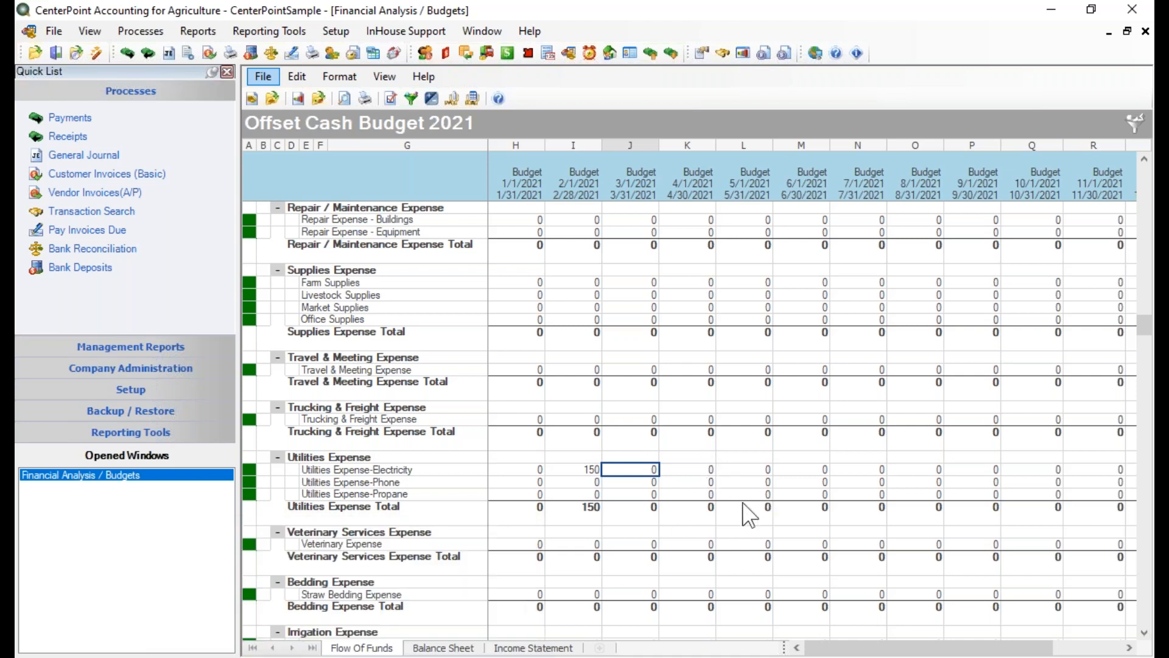
Find the First National Bank row under the cash assets on the Flow Of Funds sheet to check the expense's offset
scroll(577, 509, "down", 2)
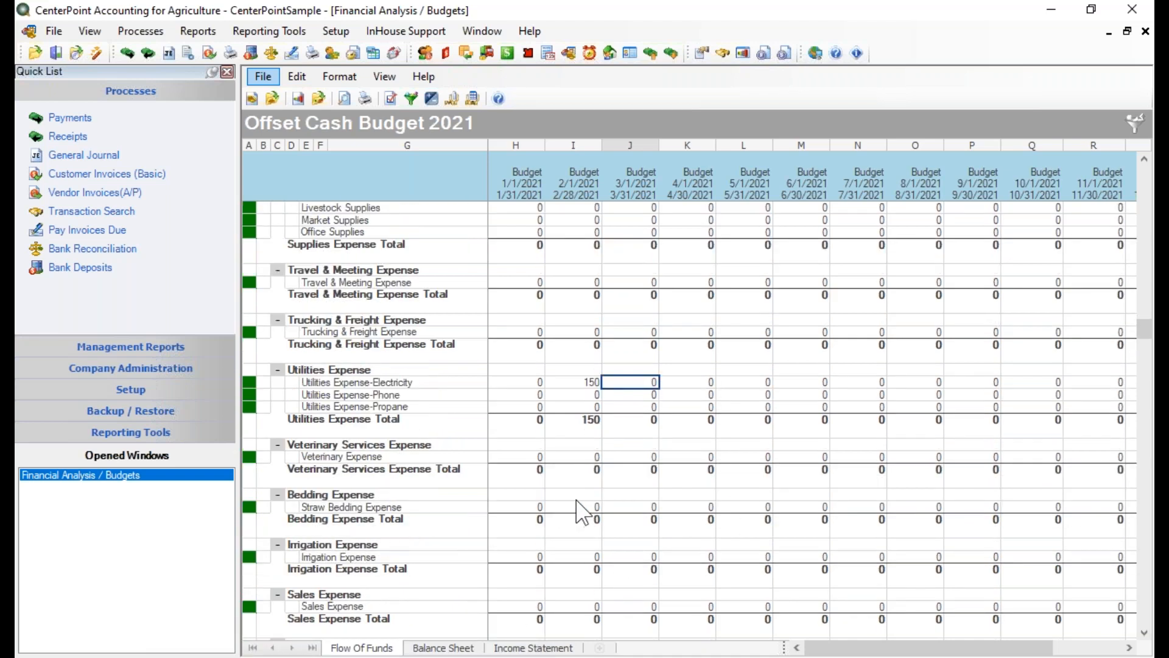
scroll(580, 510, "down", 12)
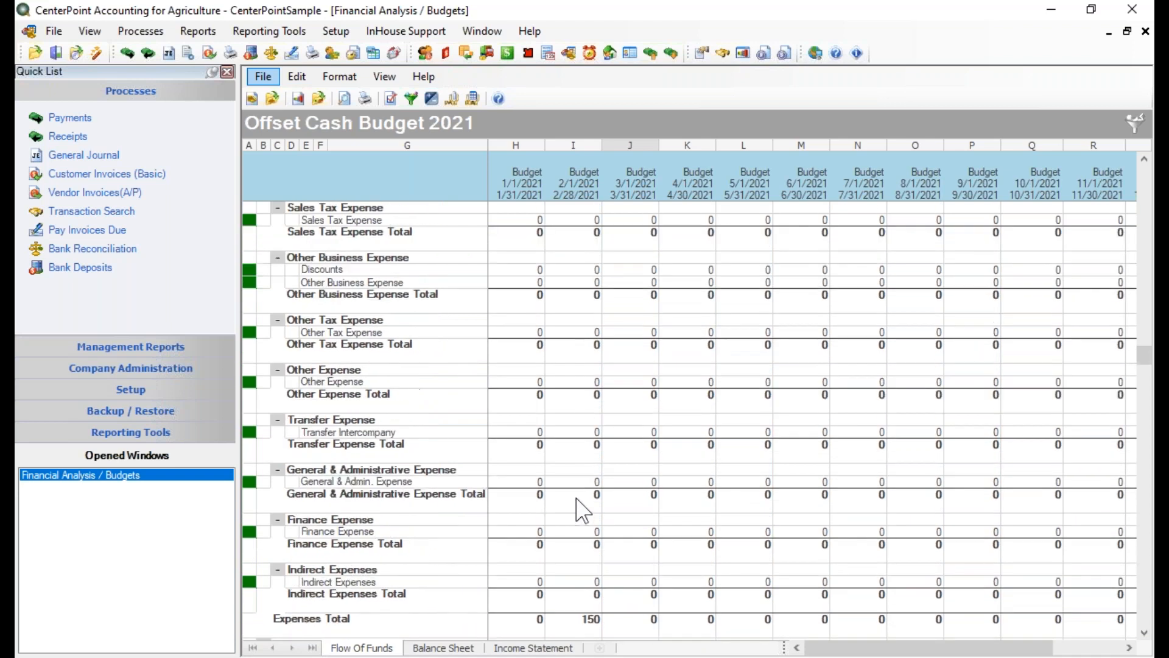
scroll(579, 510, "down", 13)
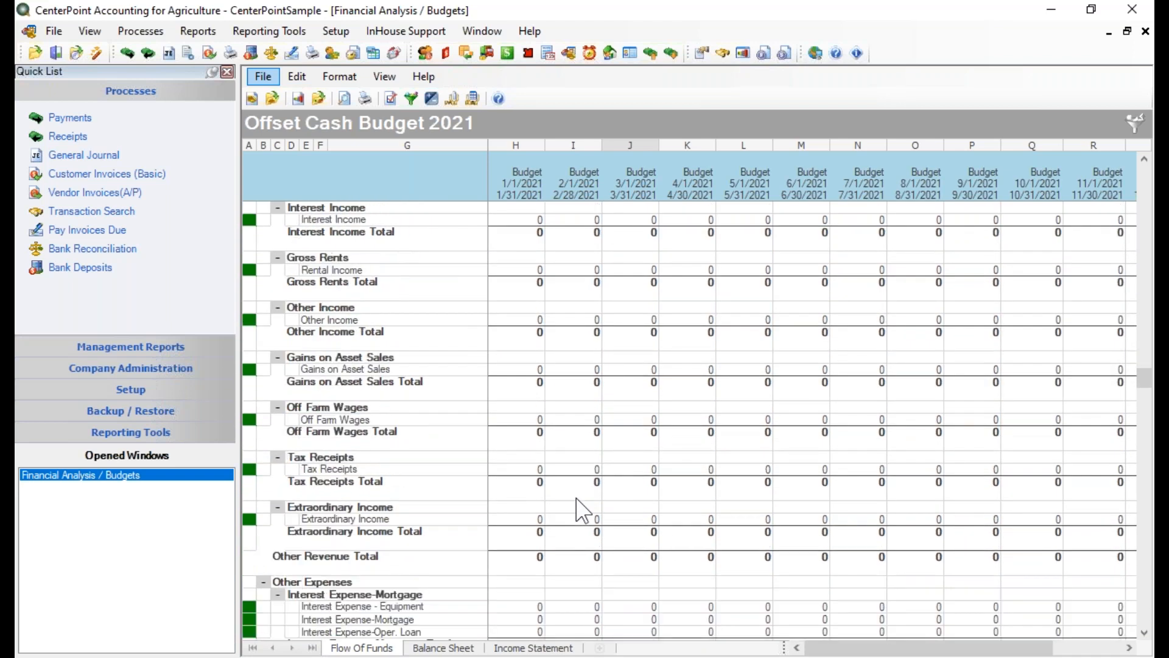
scroll(576, 499, "down", 6)
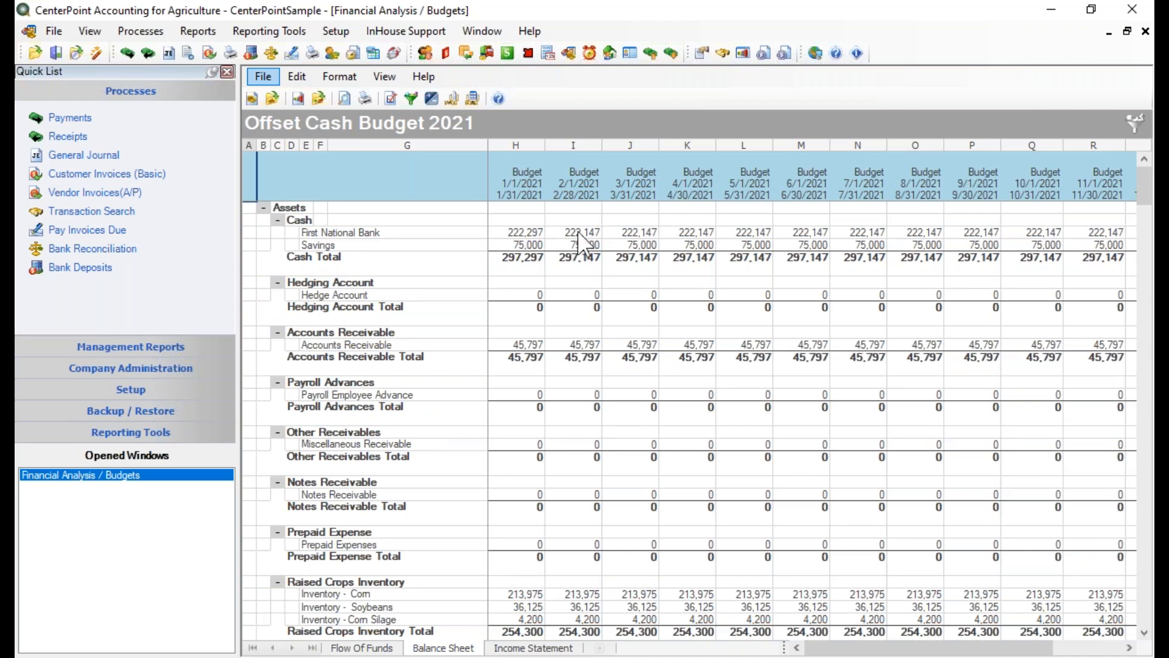
Compare First National Bank's January and February balances on the Balance Sheet and check the February electricity expense on the Income Statement
left_click(531, 235)
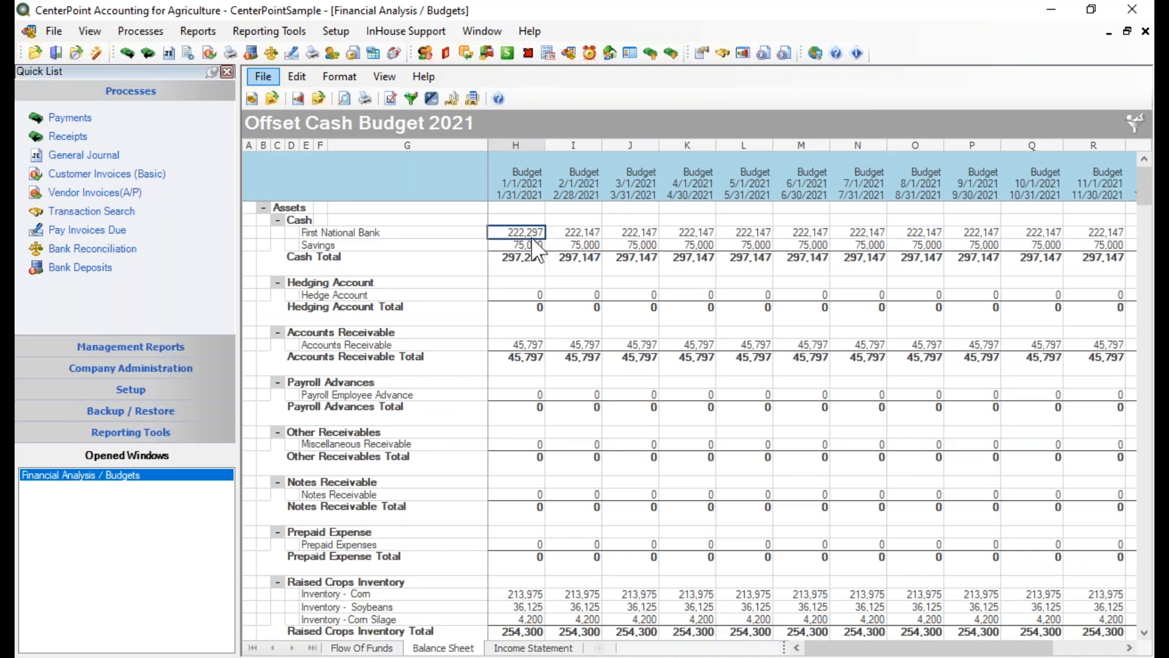
left_click(583, 236)
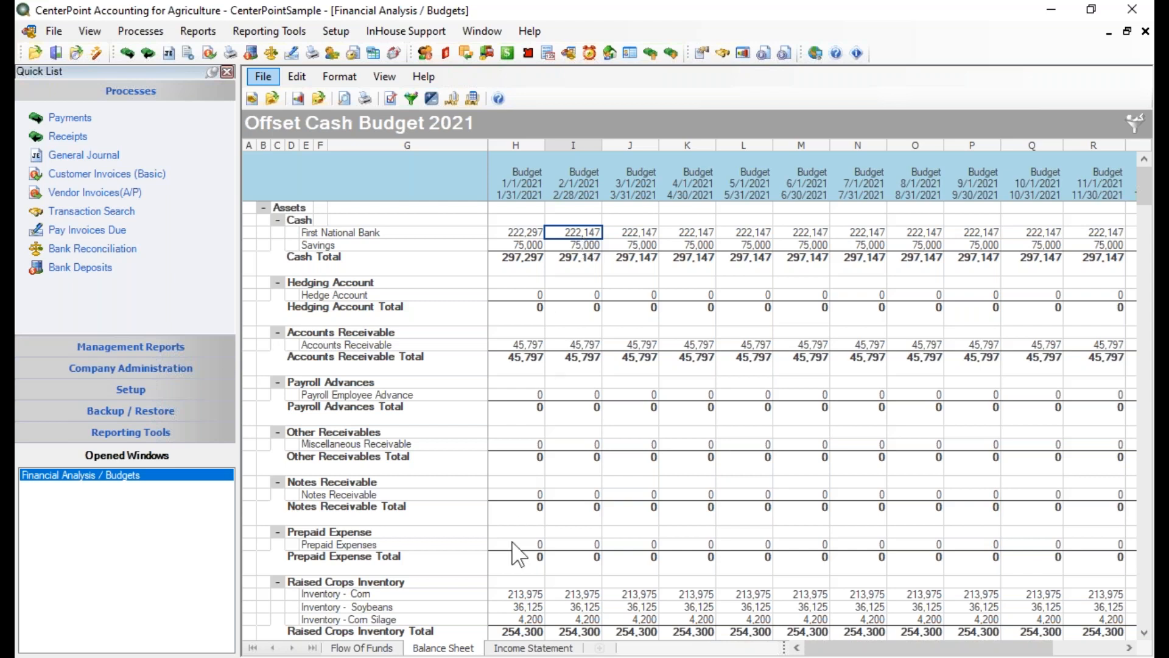
left_click(521, 650)
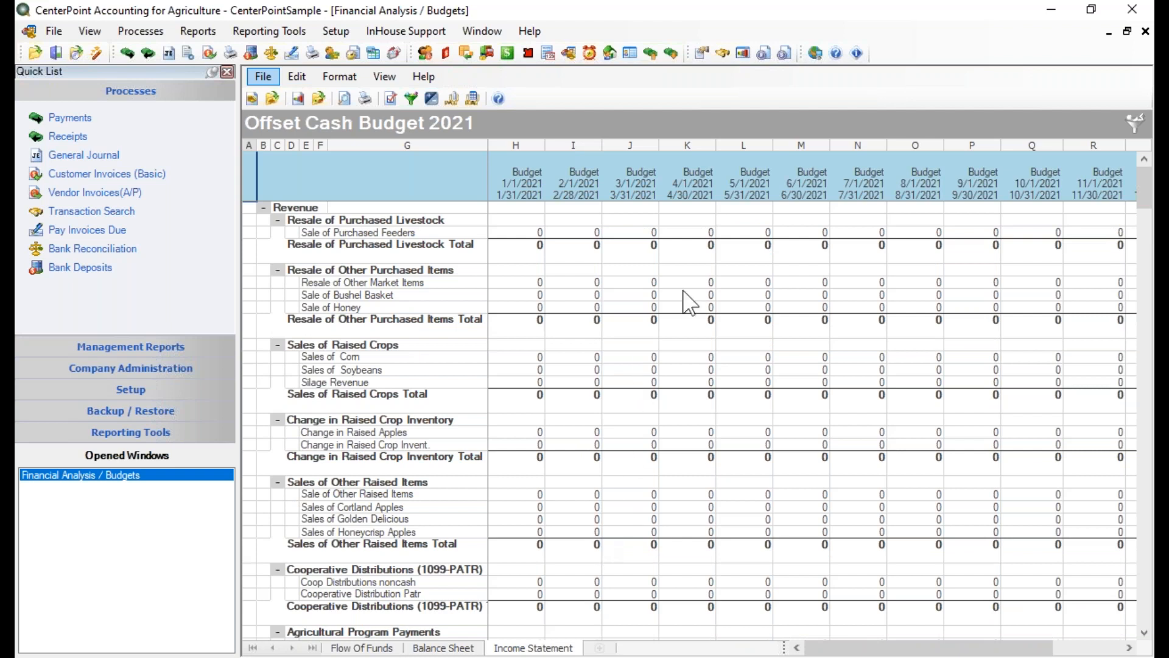
left_click_drag(1145, 189, 1118, 486)
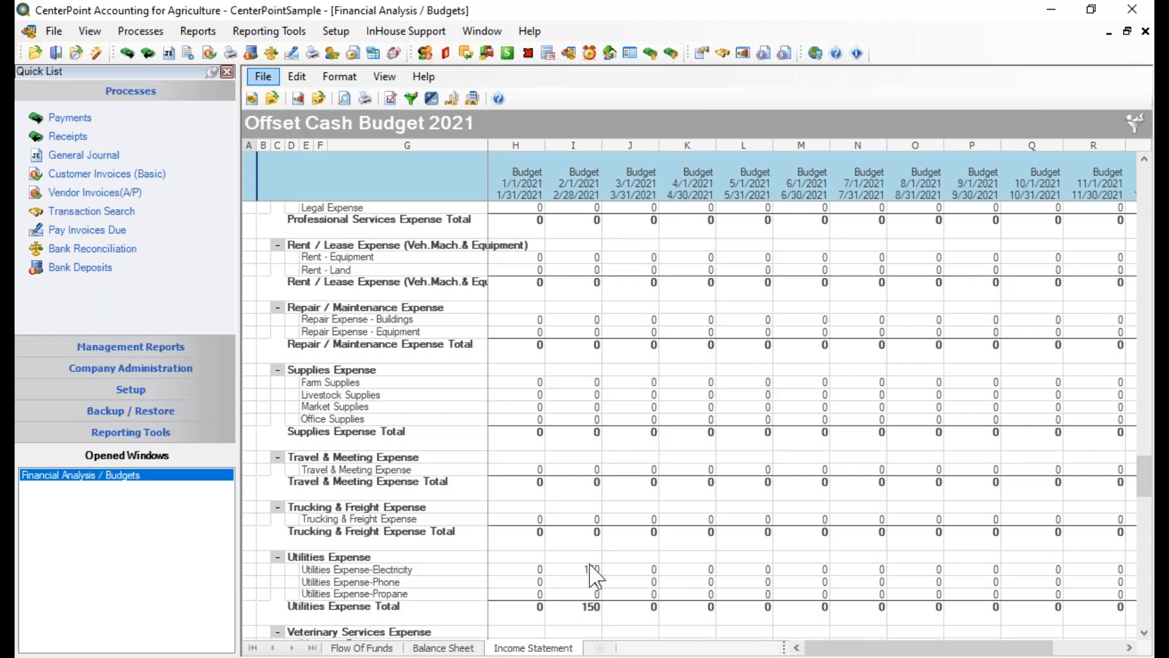
Budget 35000 for Line of Credit in March 2021 under Liabilities on the Flow Of Funds sheet
left_click(369, 648)
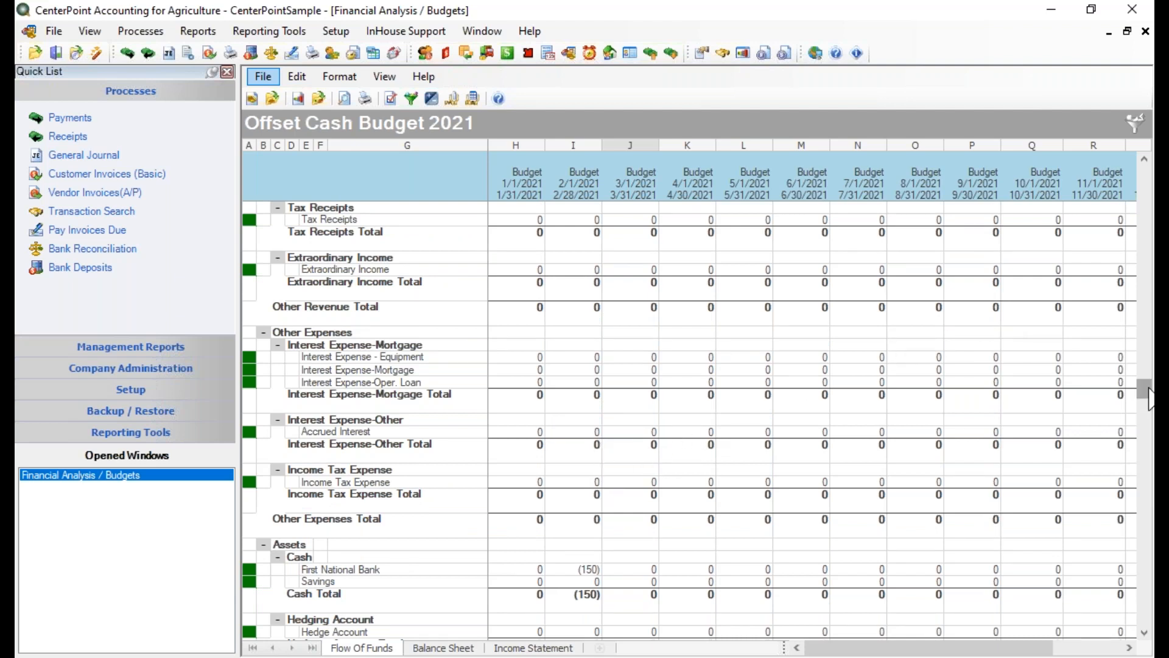
left_click_drag(1149, 400, 1149, 411)
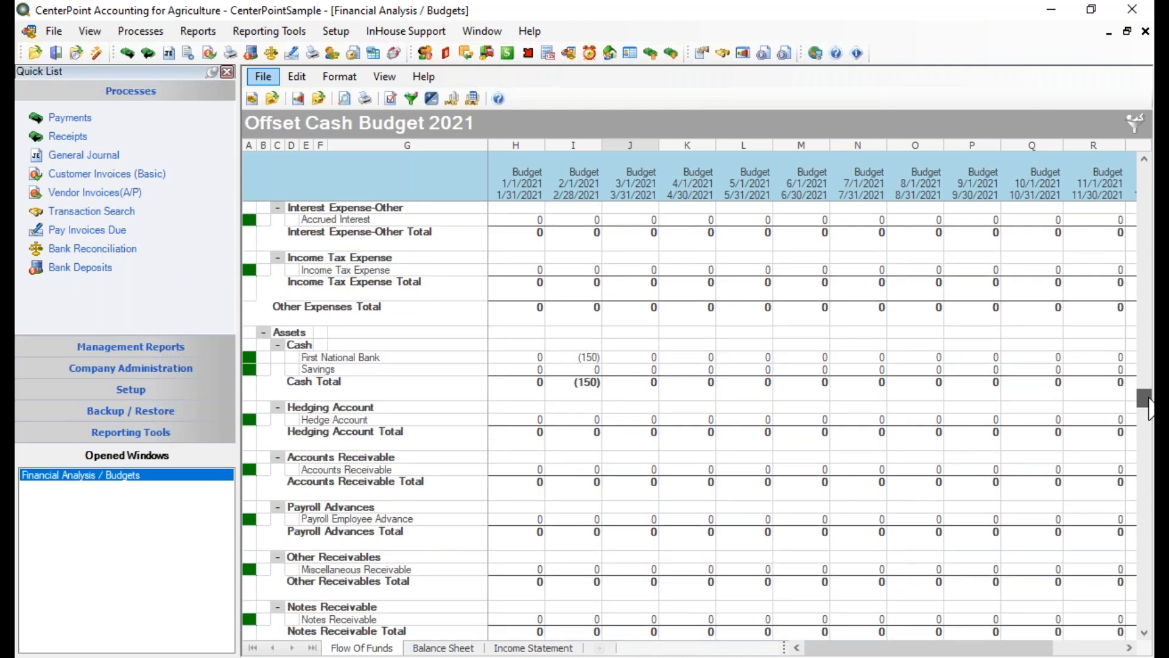
left_click_drag(1149, 409, 1133, 537)
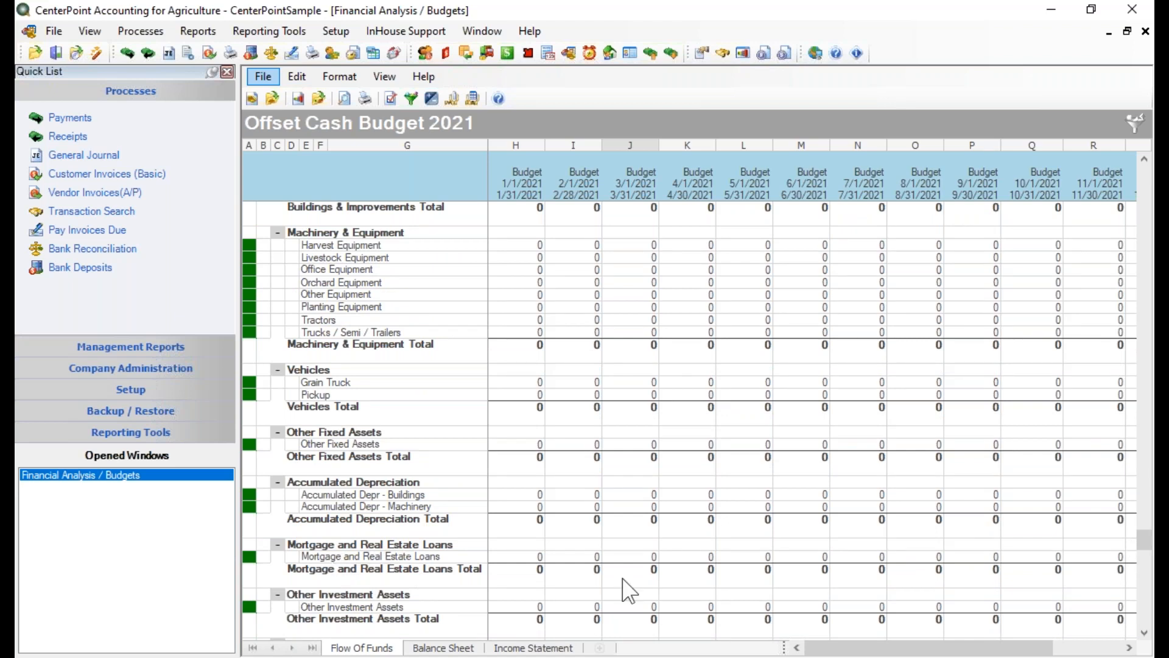
scroll(731, 475, "down", 2)
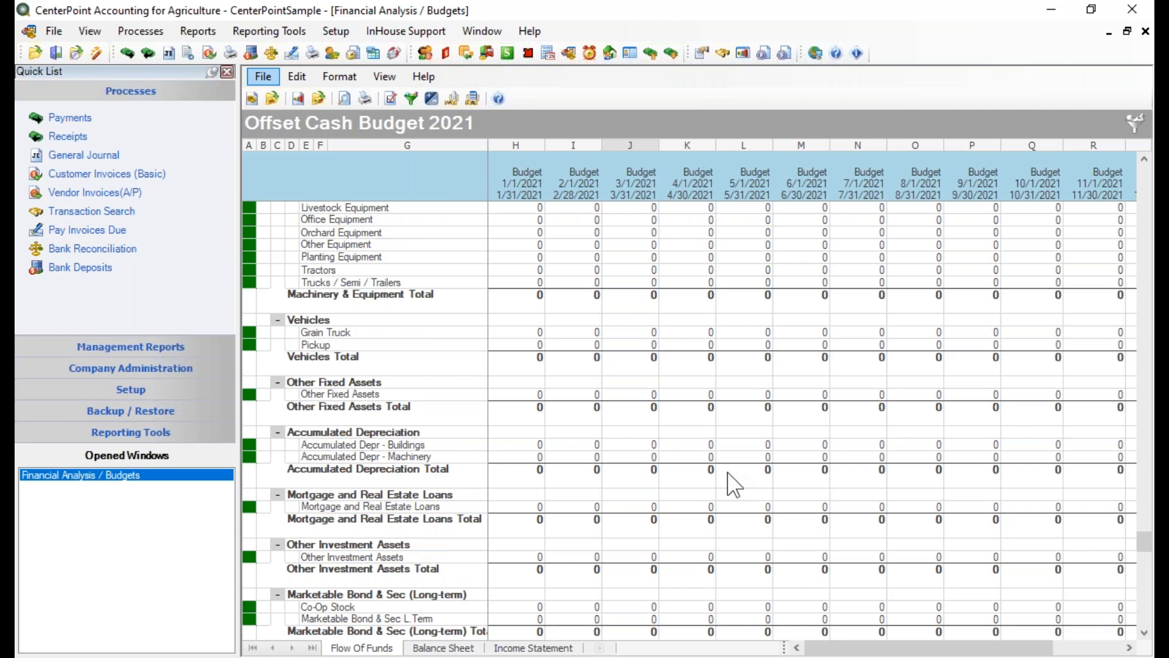
scroll(734, 484, "down", 2)
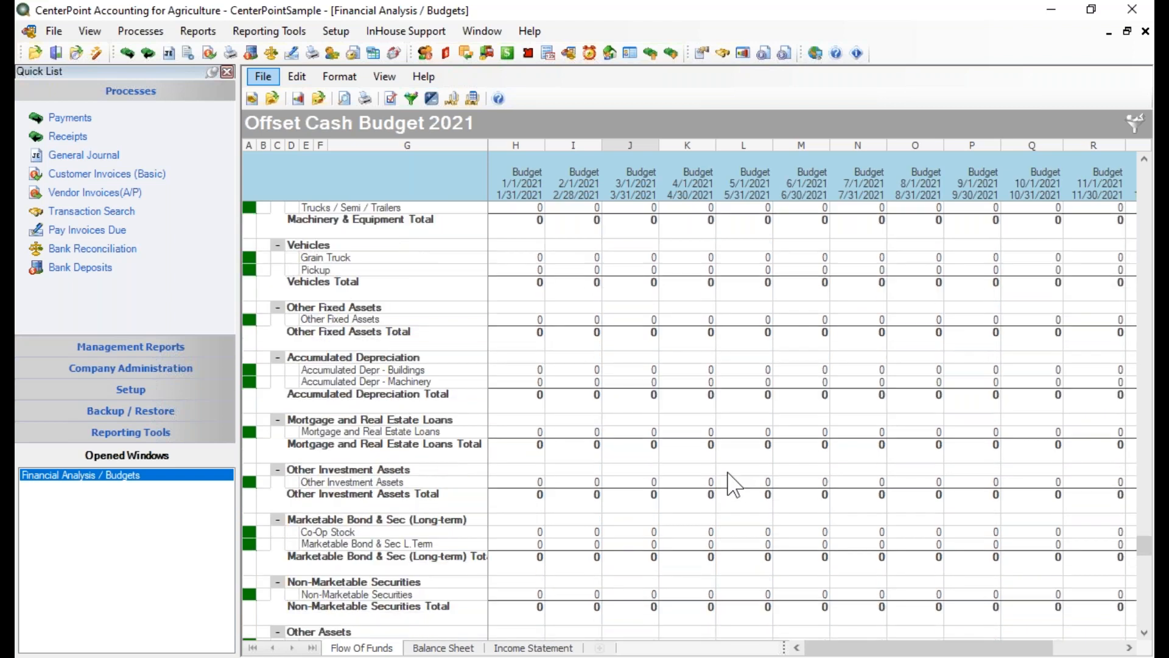
scroll(733, 485, "down", 3)
scroll(734, 484, "down", 10)
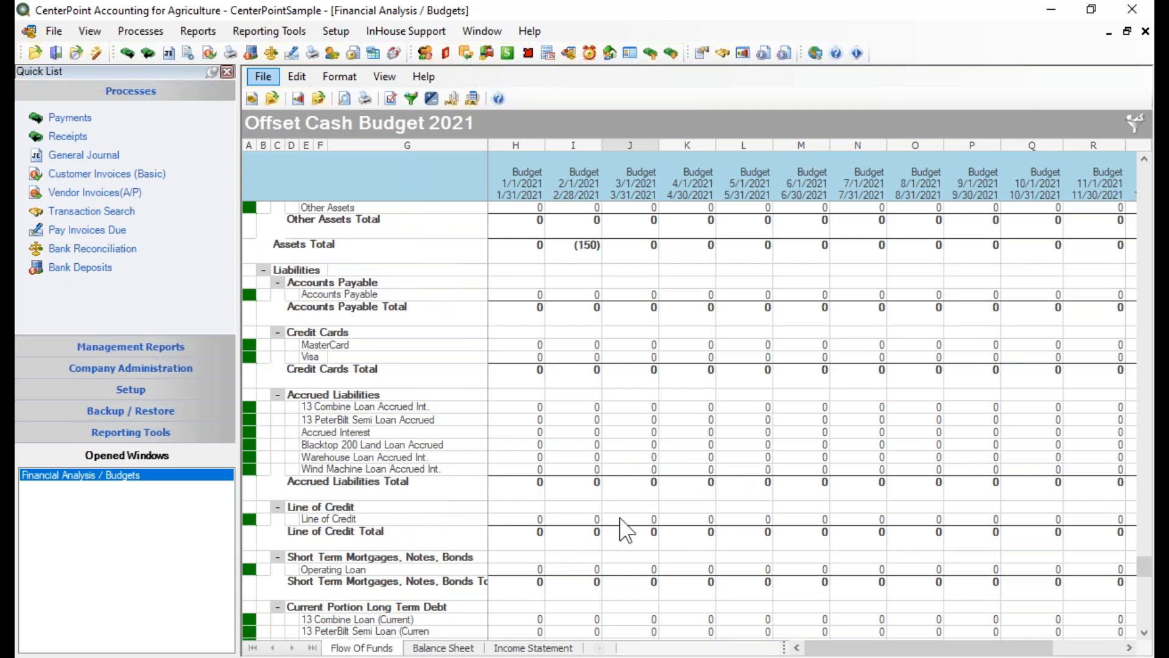
left_click(623, 522)
type("35000")
key("Tab")
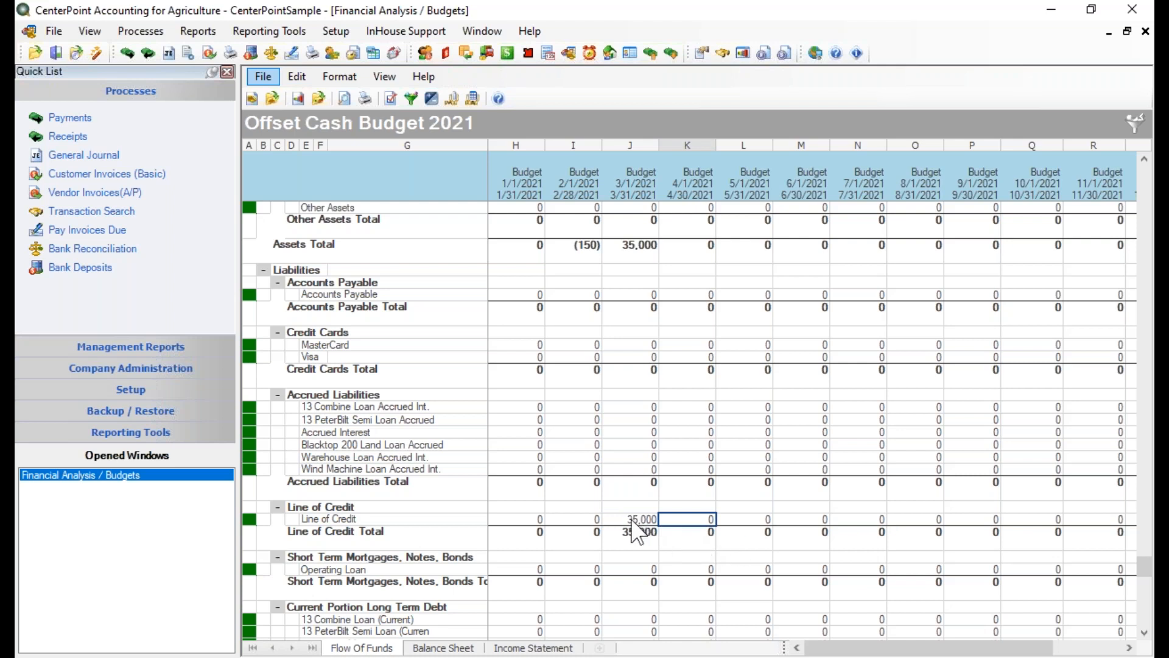
Check the March cash offset on Flow Of Funds, and collapse Assets on the Balance Sheet to examine the Line of Credit balance
left_click(641, 251)
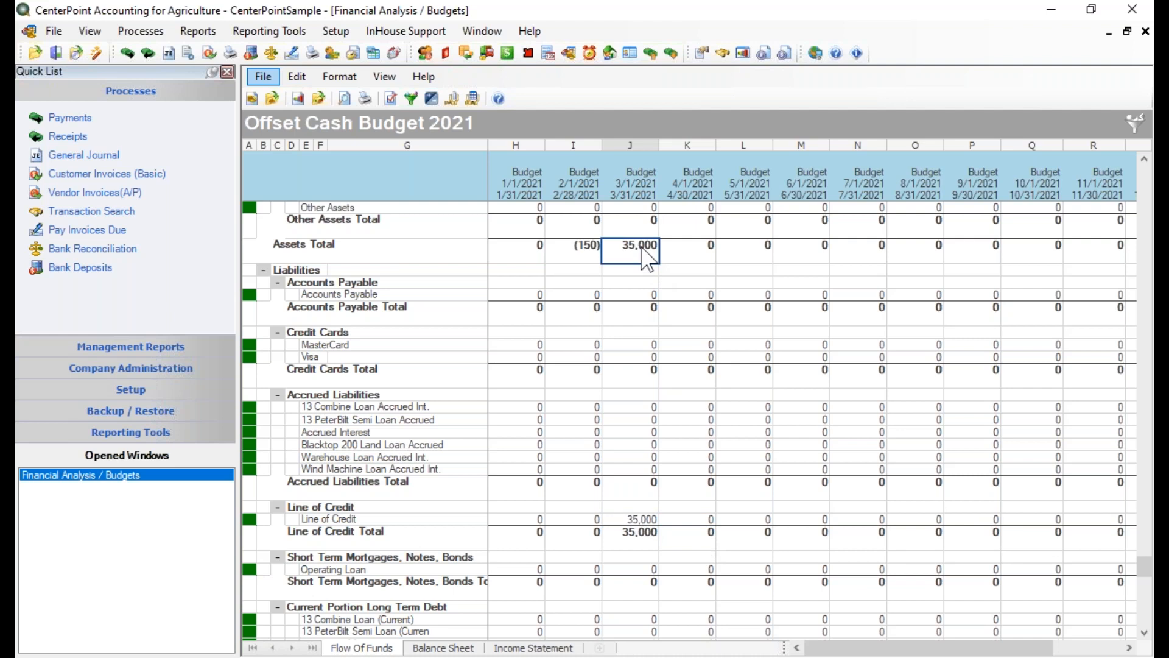
left_click_drag(1143, 553, 1149, 399)
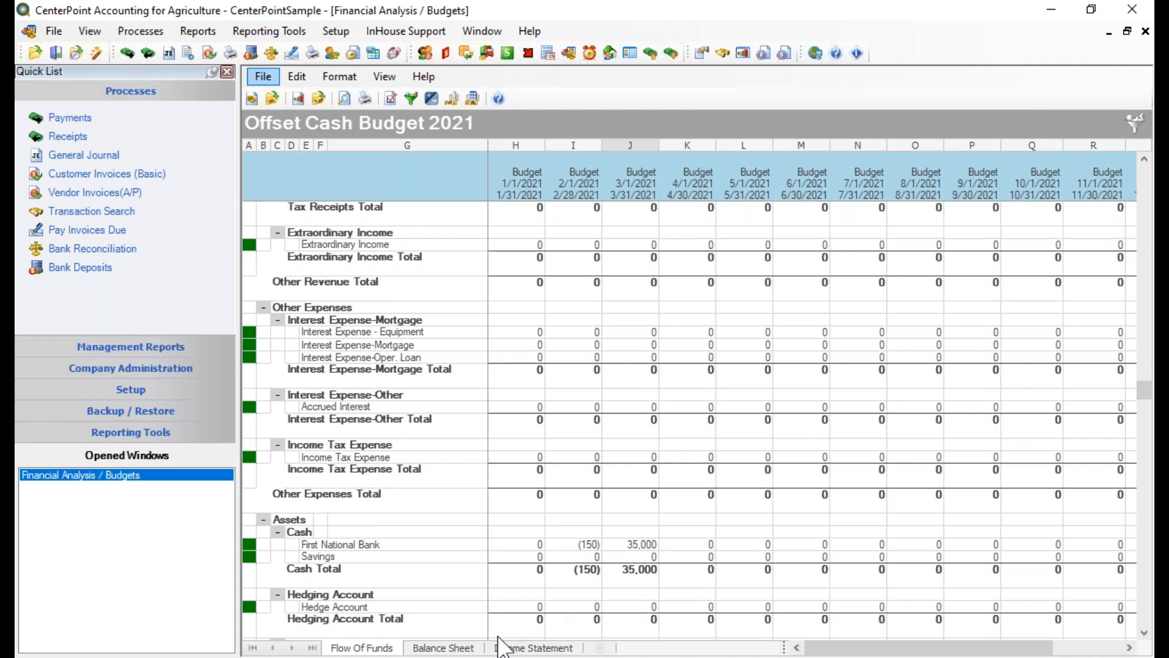
left_click(439, 649)
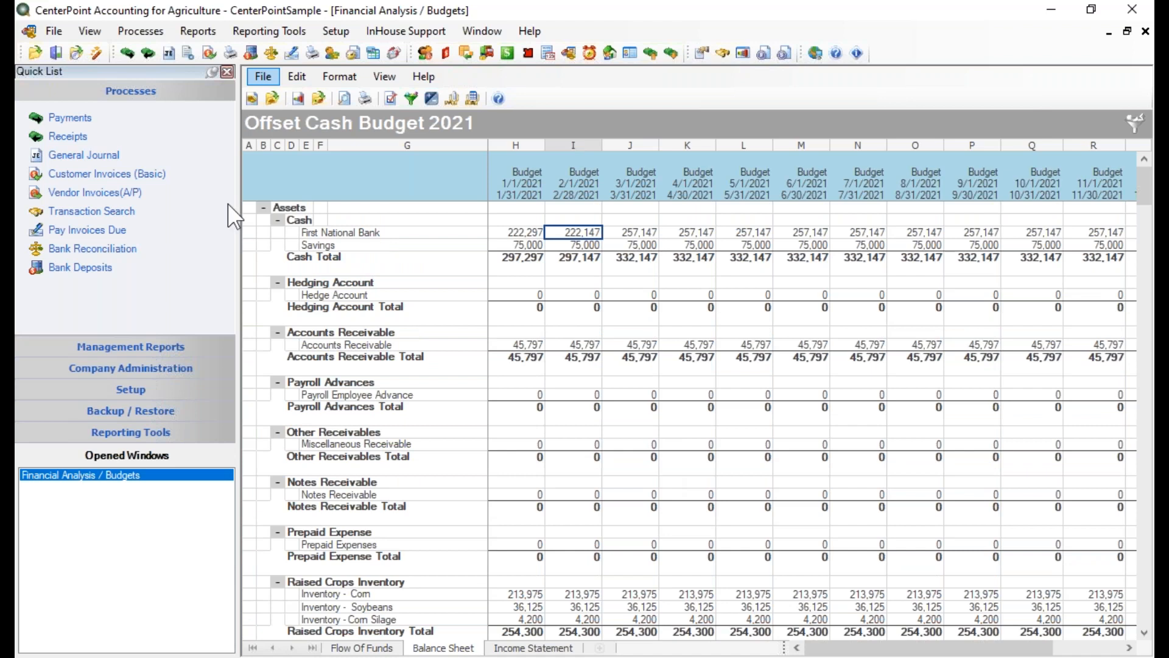
left_click(263, 208)
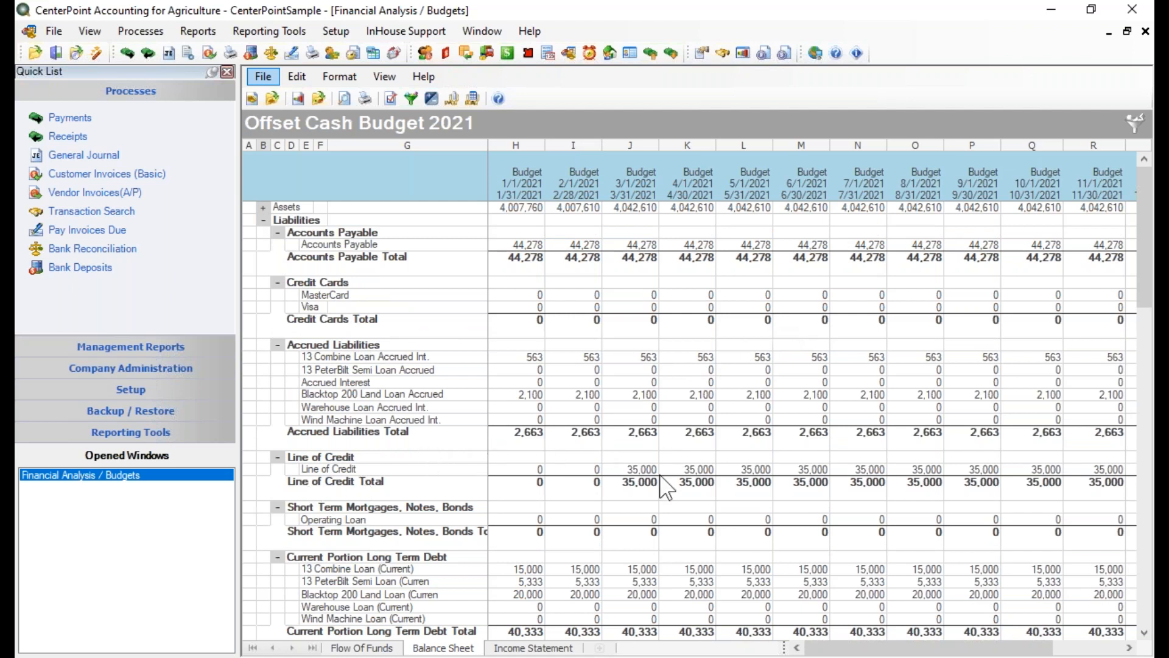
Compare the February and March Line of Credit balances on the Balance Sheet, and expand the Assets group
left_click(592, 472)
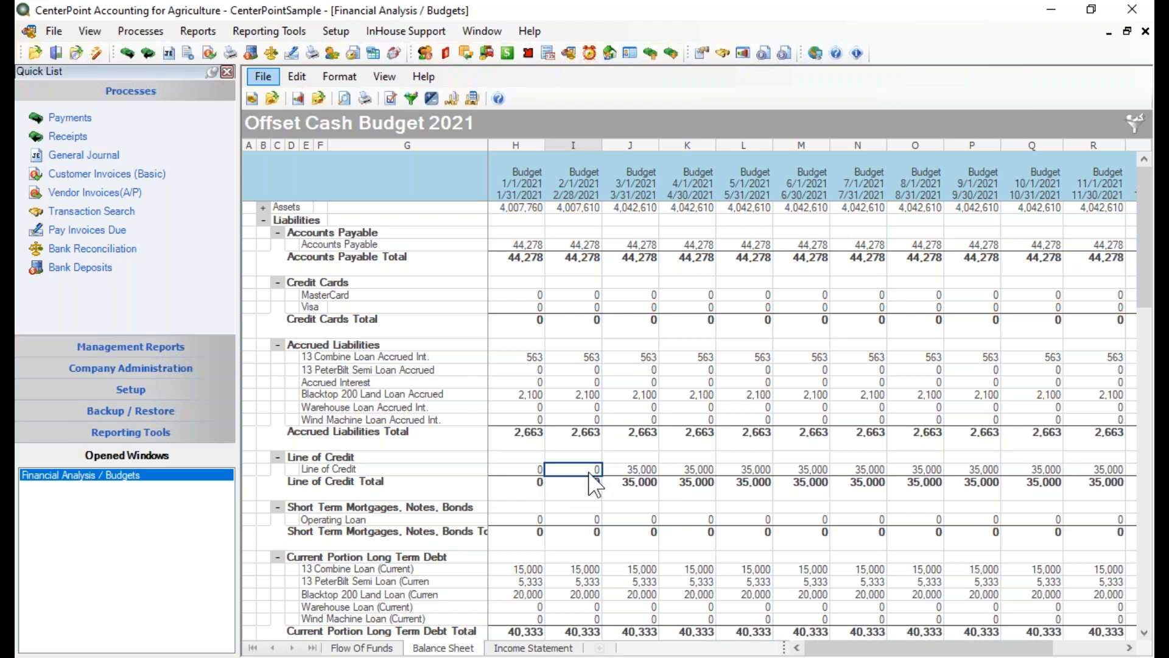
left_click(632, 473)
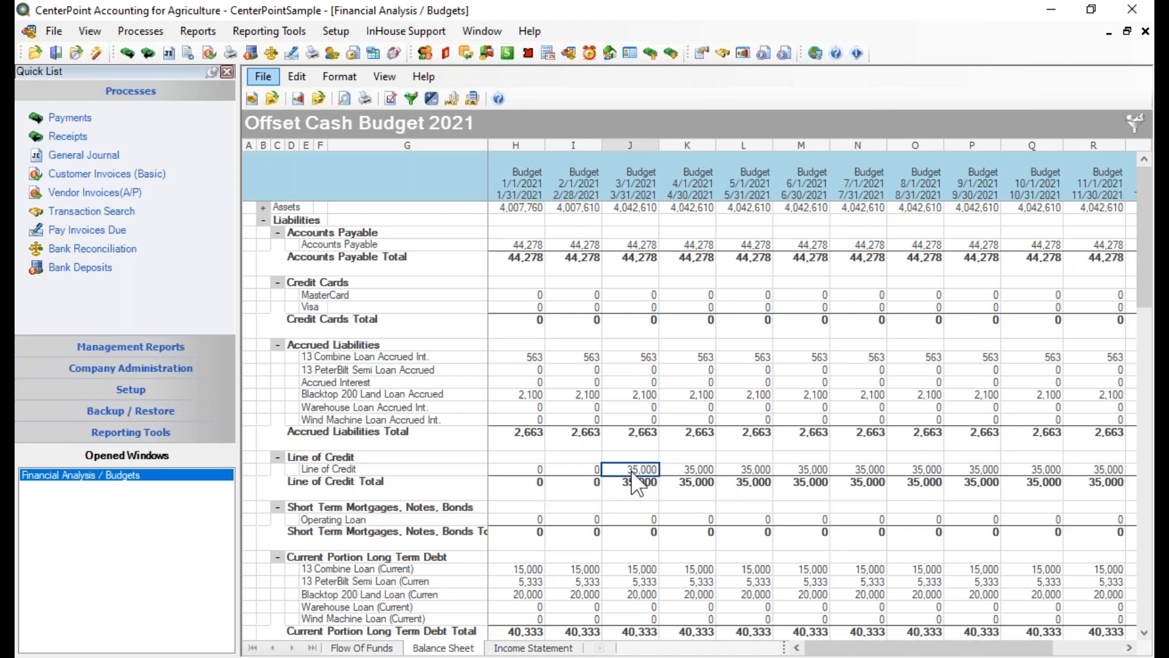
left_click(263, 207)
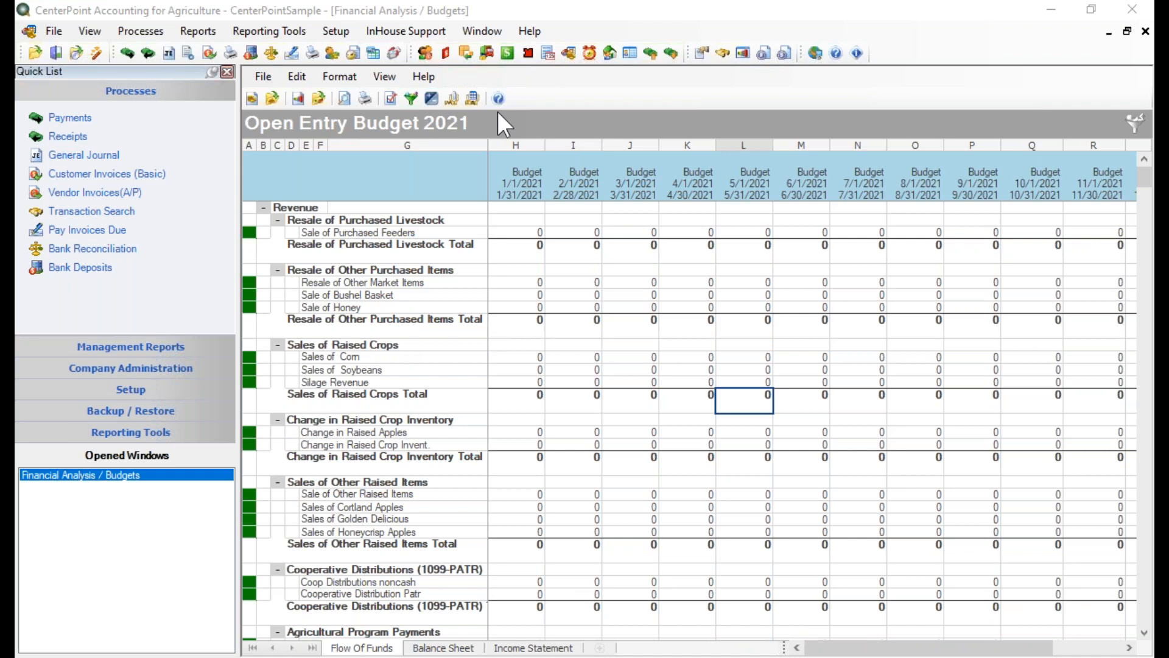
Review the default entry mode in the properties of Open Entry Budget 2021 and leave them without changes
left_click(265, 74)
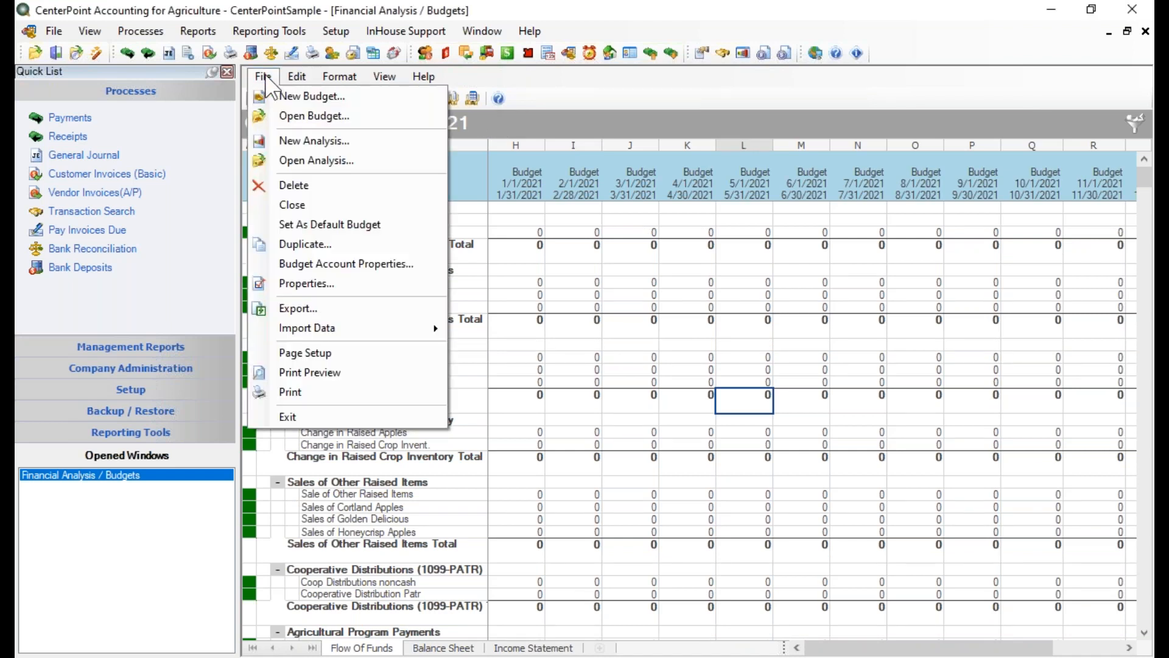
left_click(315, 286)
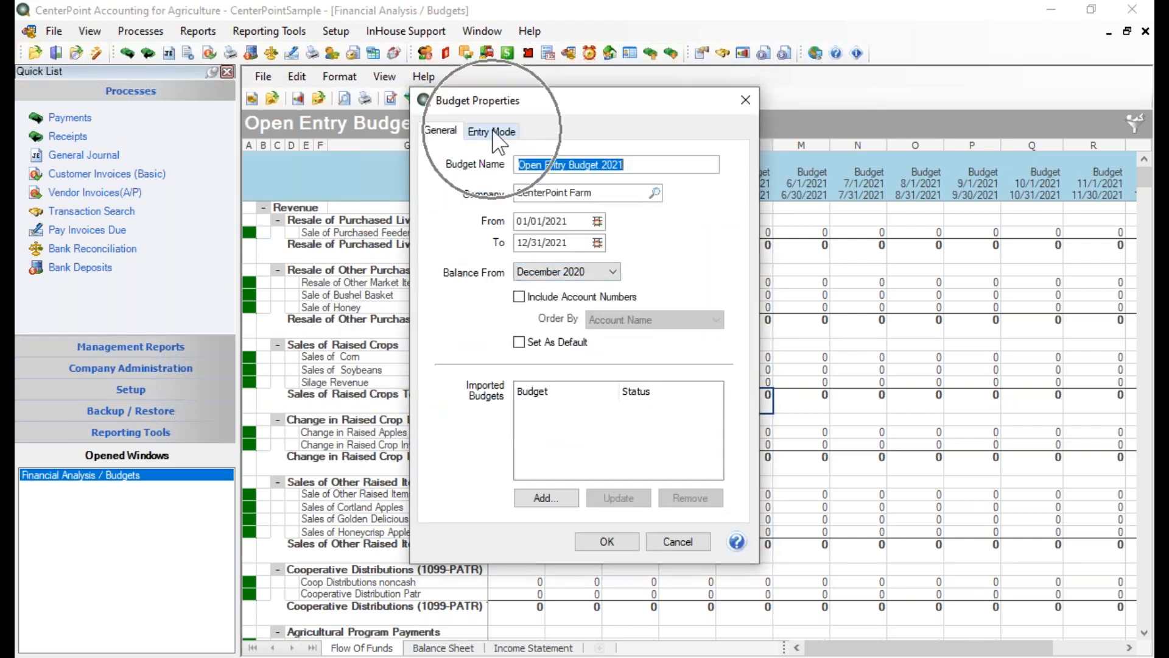
left_click(495, 133)
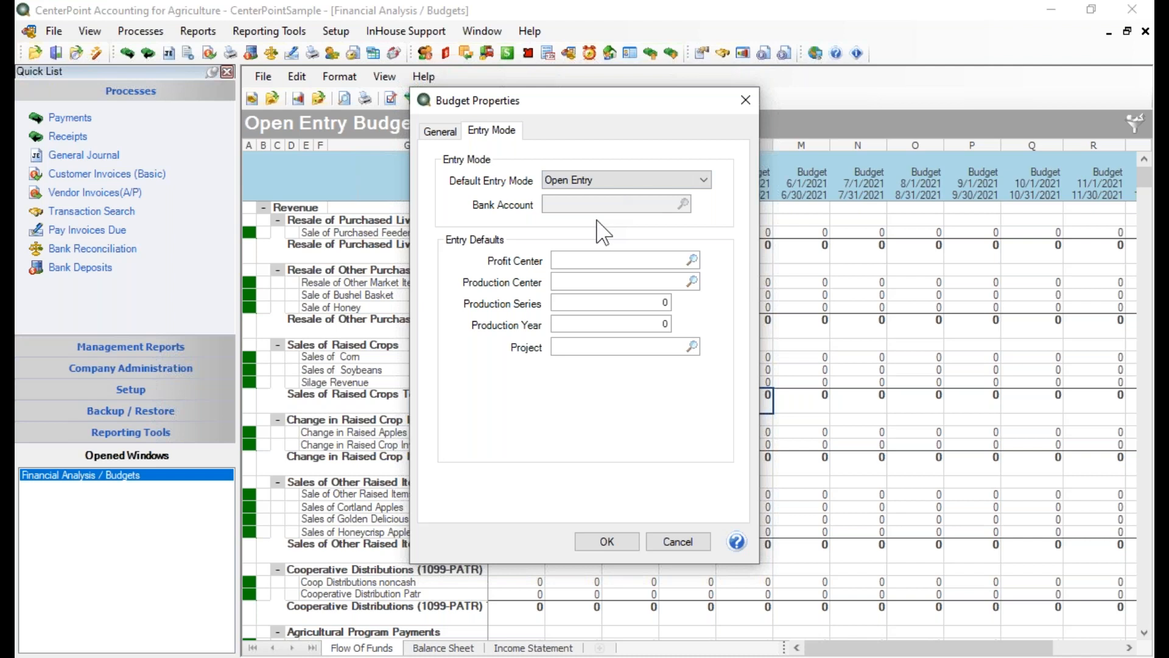
left_click(686, 541)
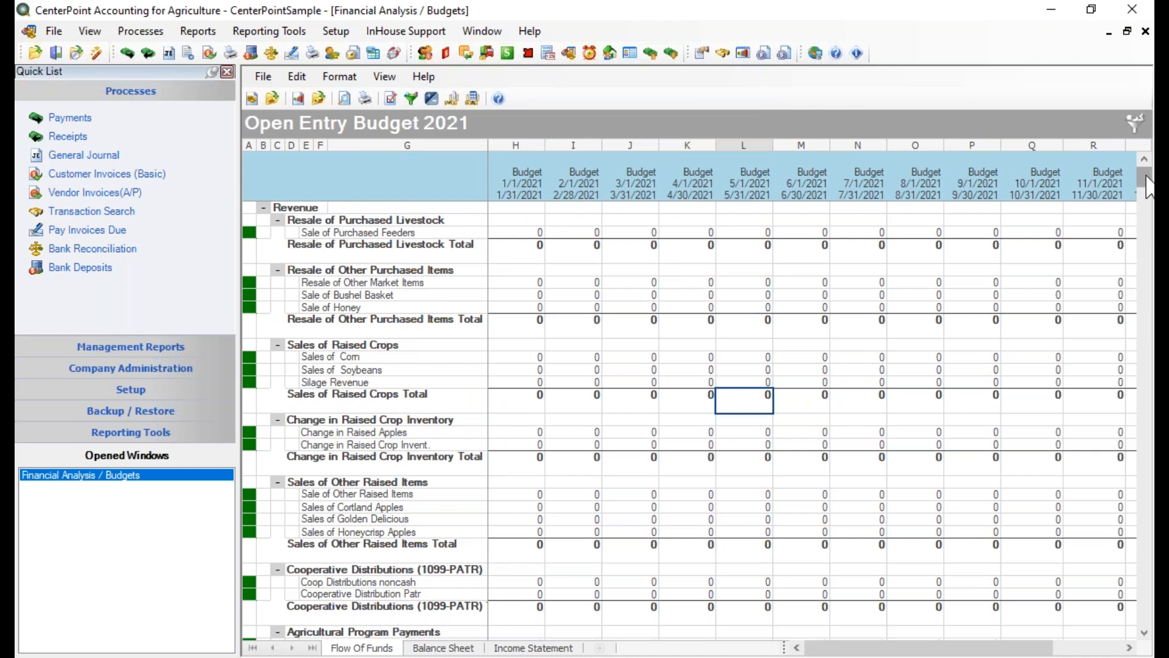
Budget 150 for Utilities Expense-Electricity in February 2021 on the Flow Of Funds sheet
left_click_drag(1148, 175, 1151, 334)
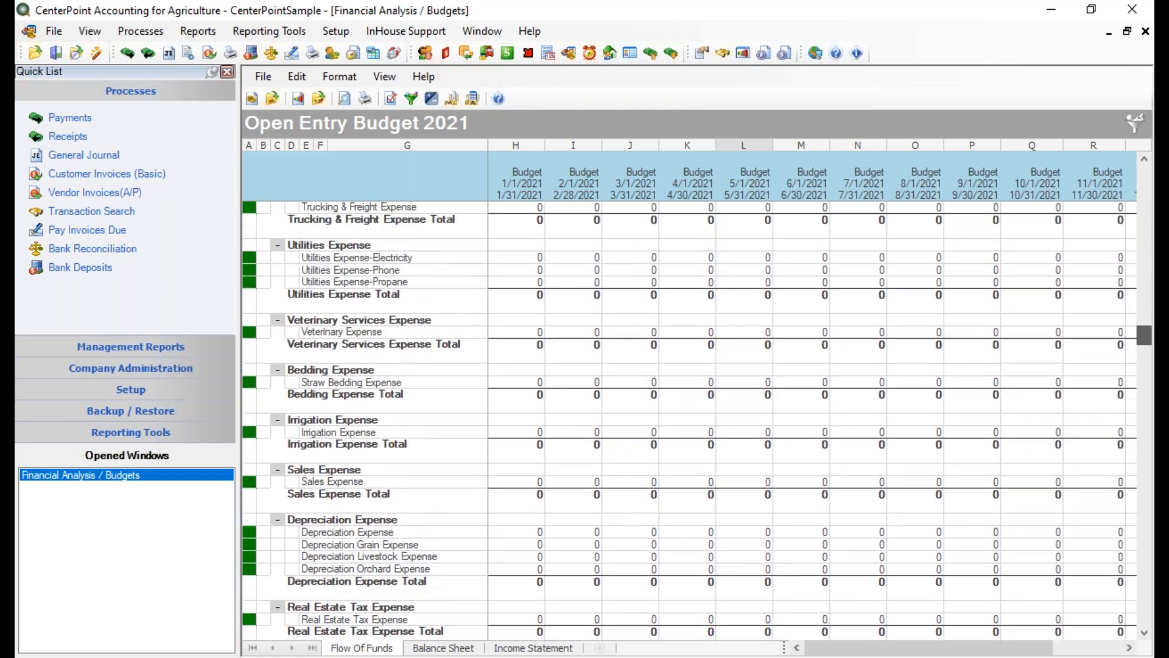
left_click(581, 260)
type("150")
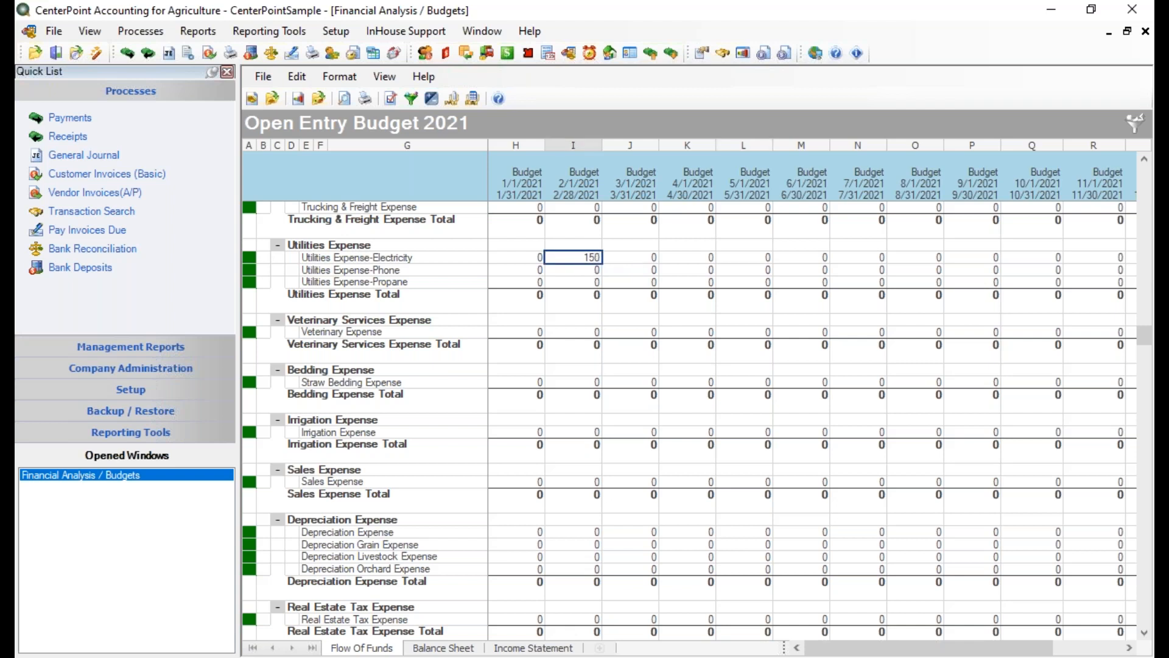
key("Tab")
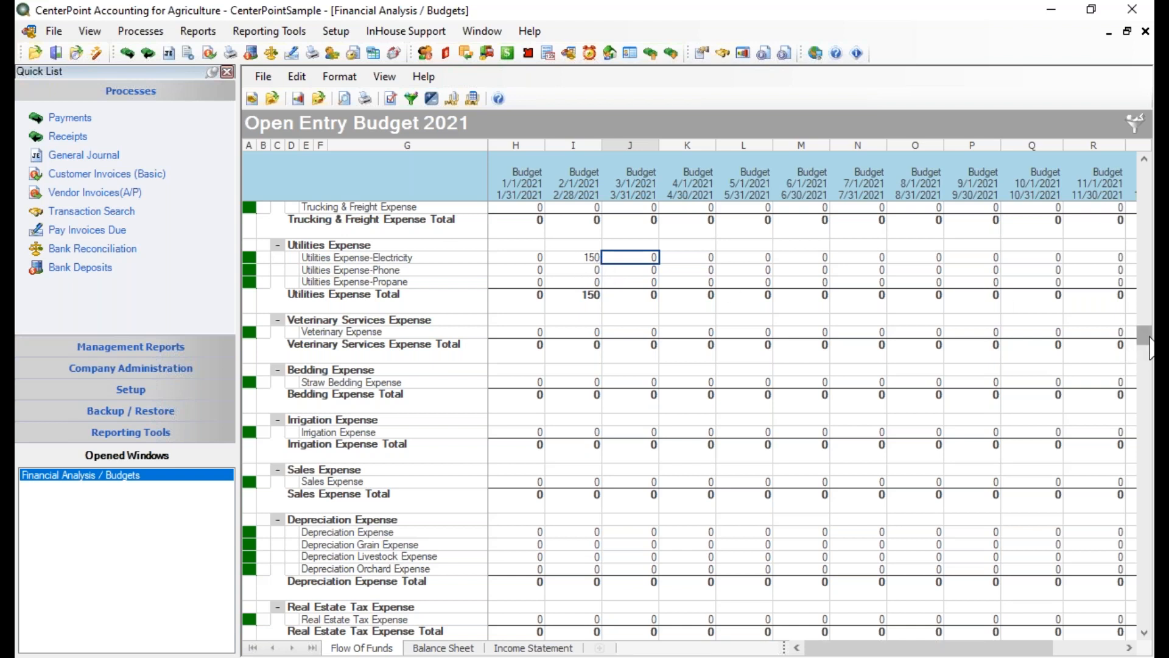
Check First National Bank for February on Flow Of Funds and its February and March balances on the Balance Sheet
left_click_drag(1149, 349, 1150, 407)
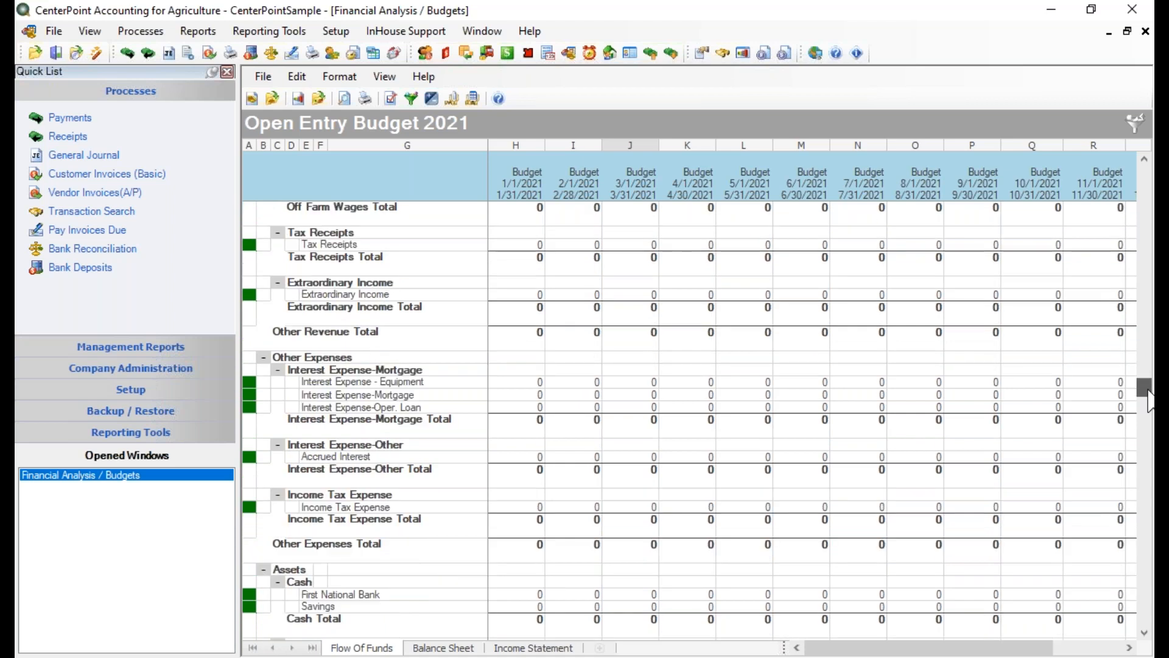
left_click(594, 598)
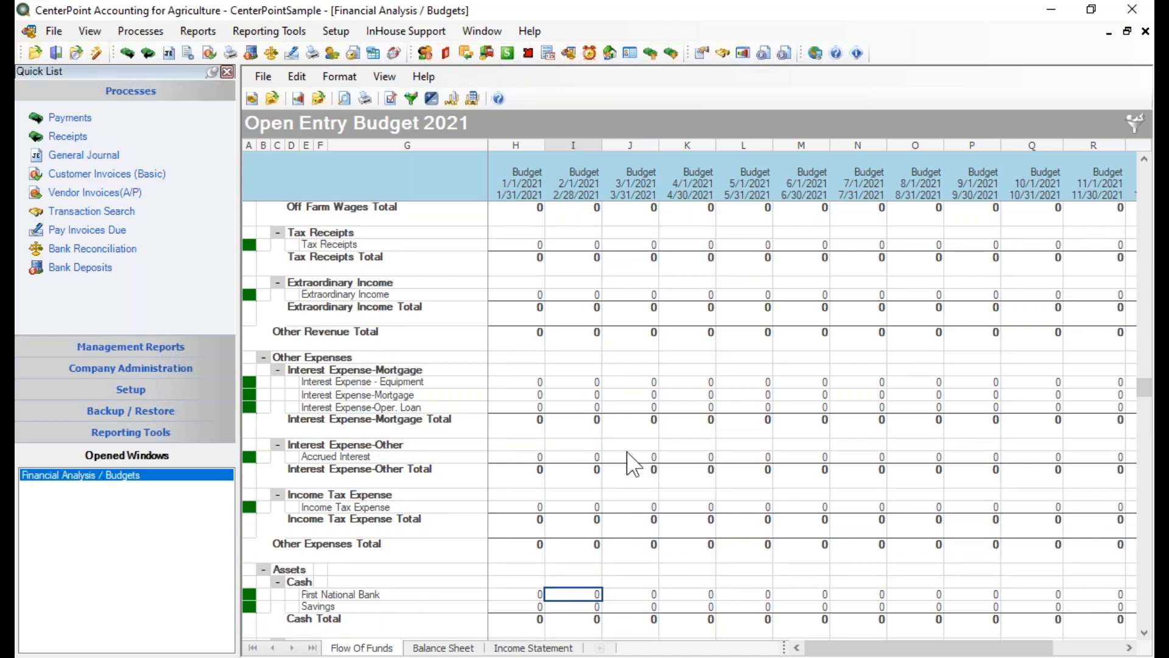
left_click(445, 648)
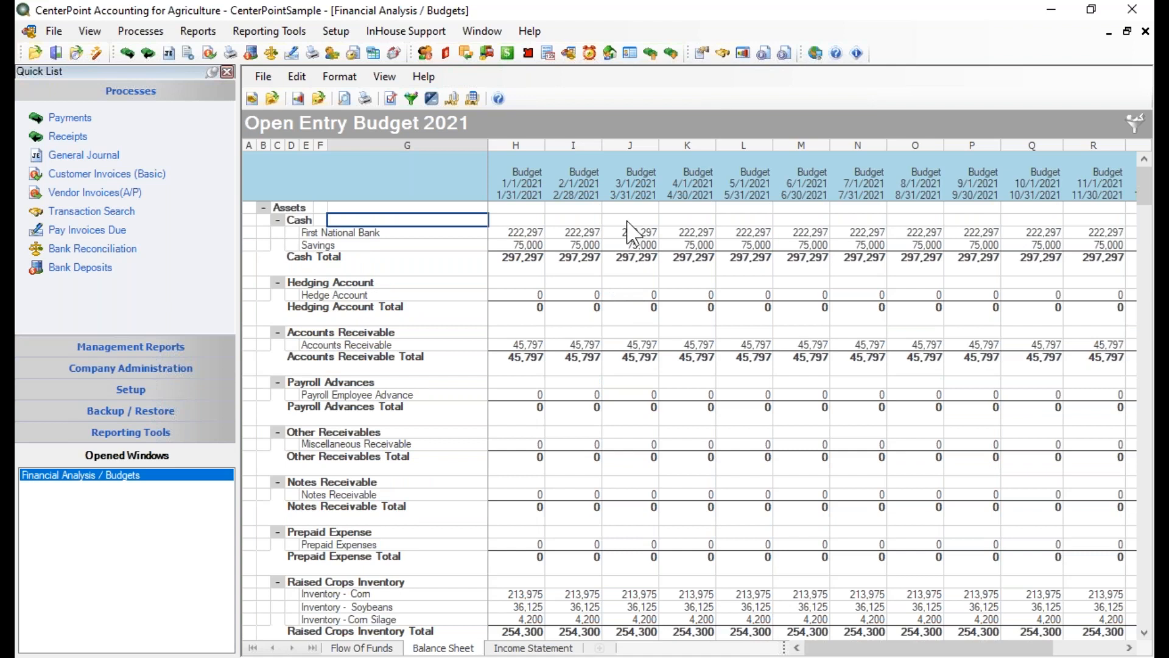
left_click(579, 237)
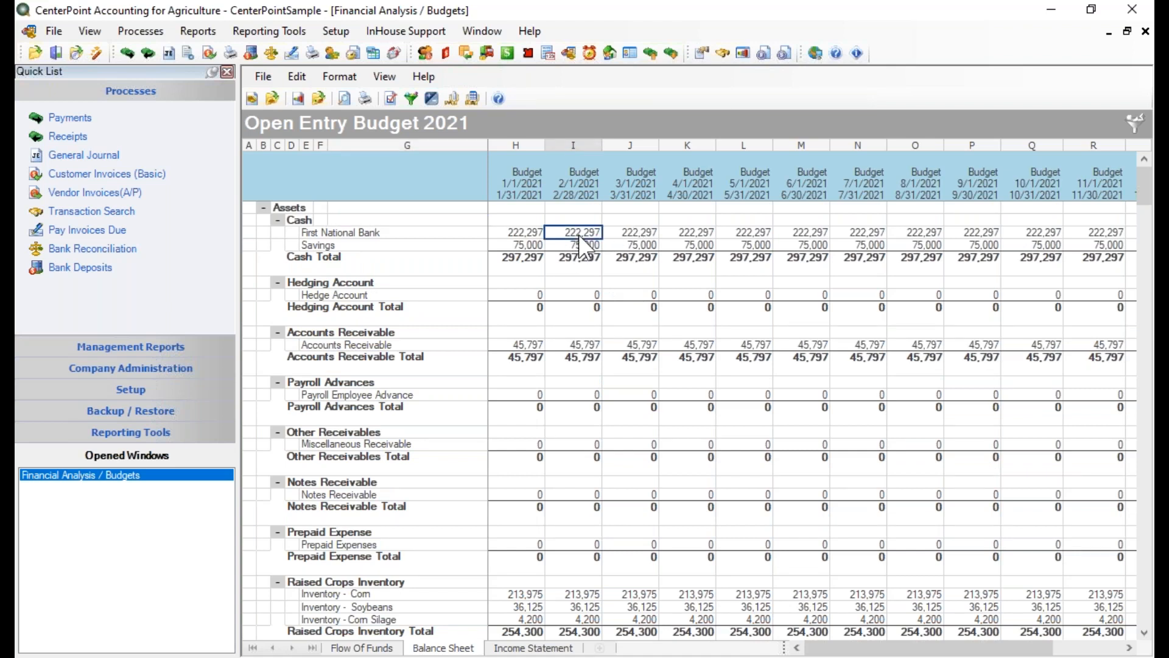
left_click(645, 232)
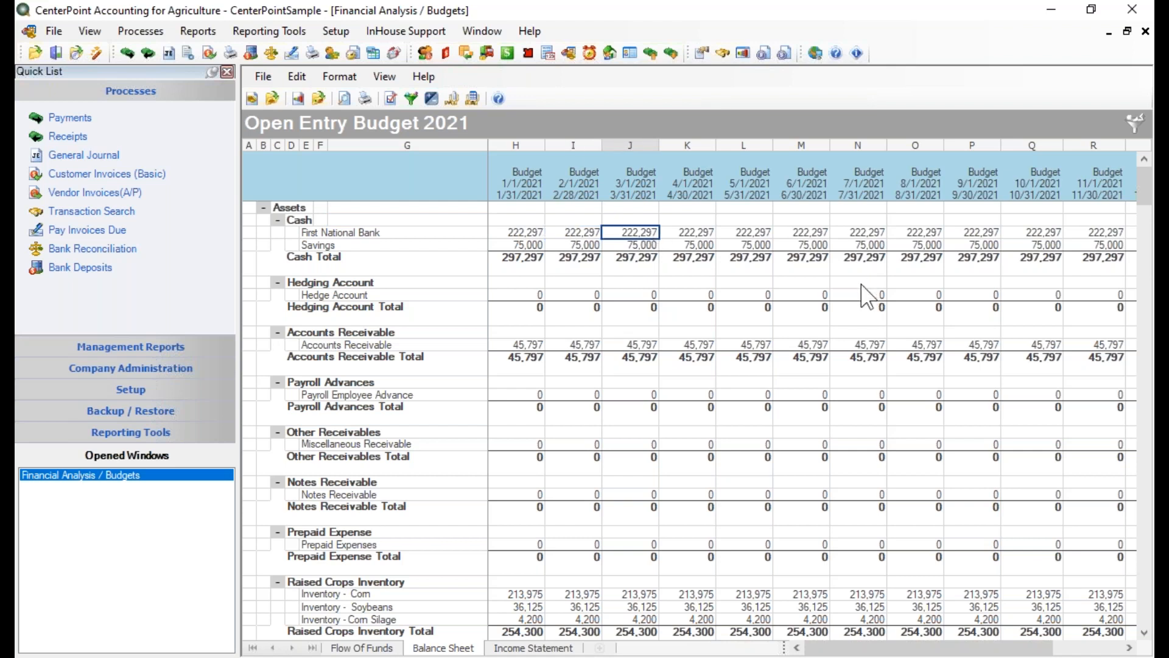
Find Utilities Expense-Electricity on the Income Statement to check the budgeted February amount
left_click(527, 648)
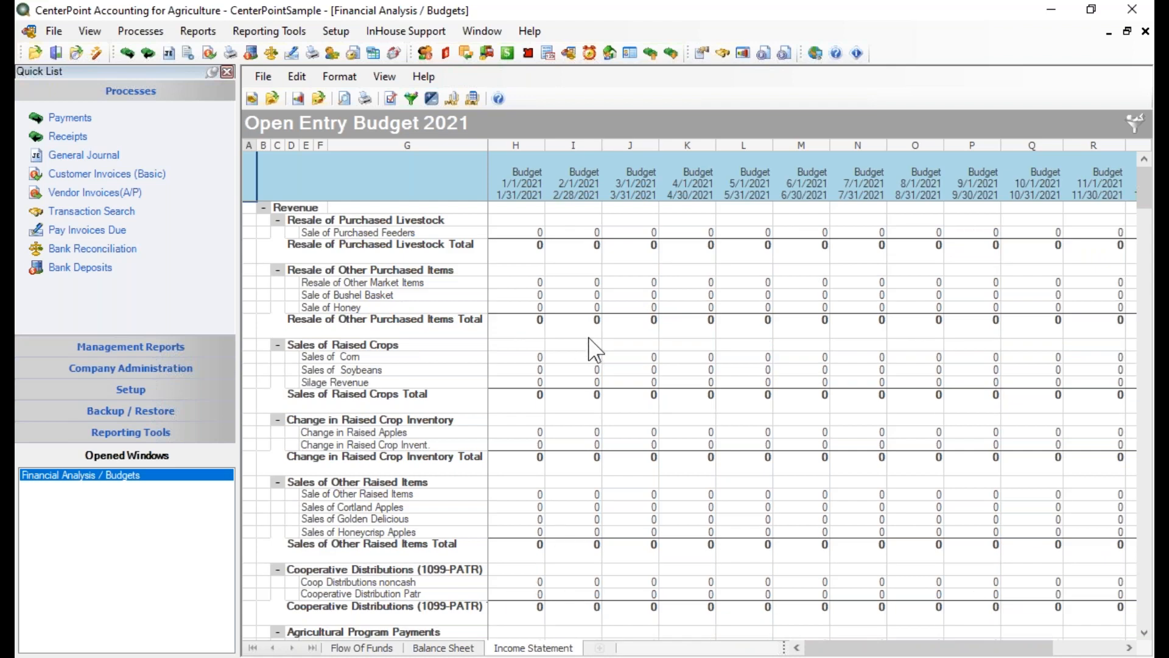
scroll(590, 340, "down", 4)
scroll(588, 338, "down", 12)
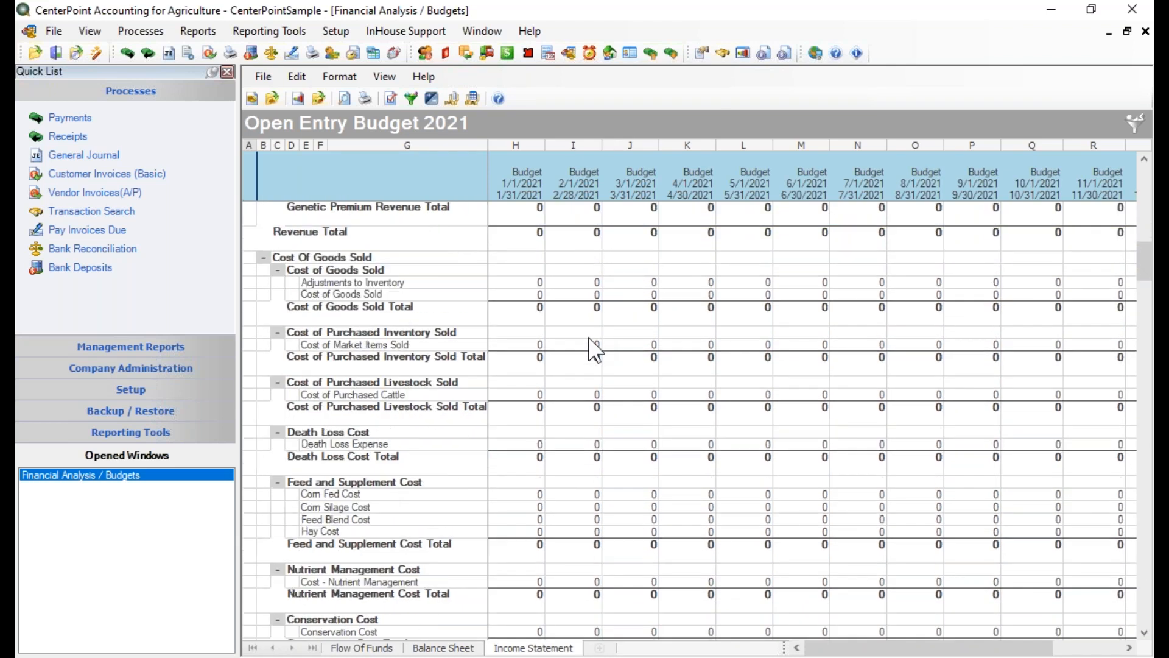
scroll(588, 339, "down", 12)
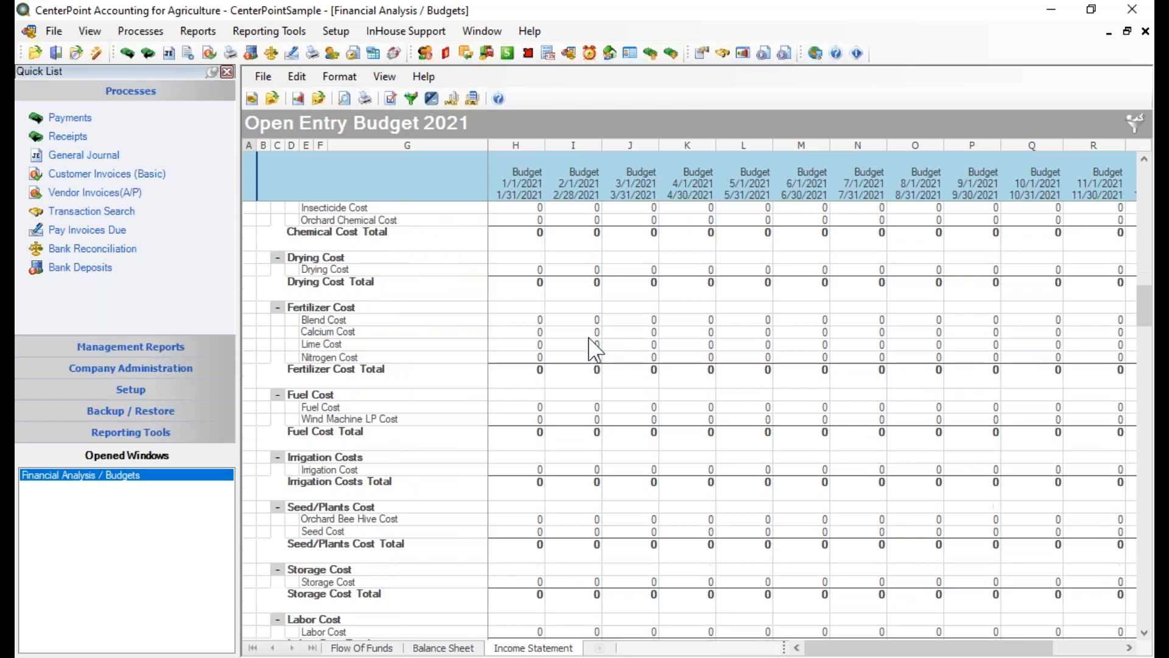
scroll(590, 349, "down", 12)
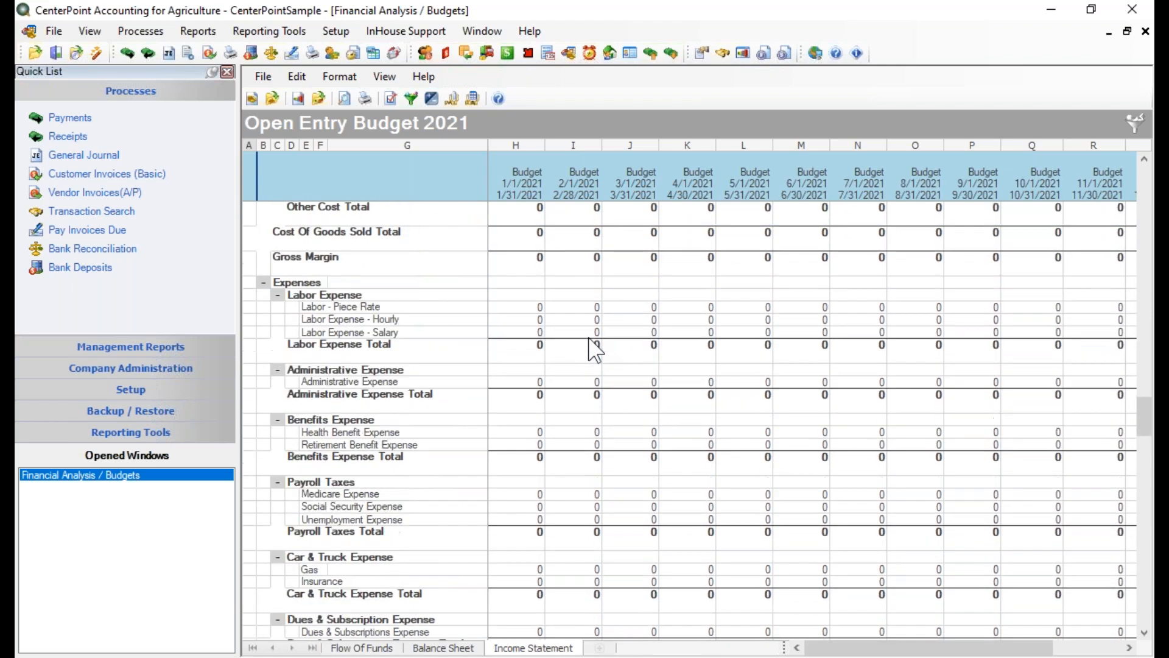
scroll(590, 349, "down", 12)
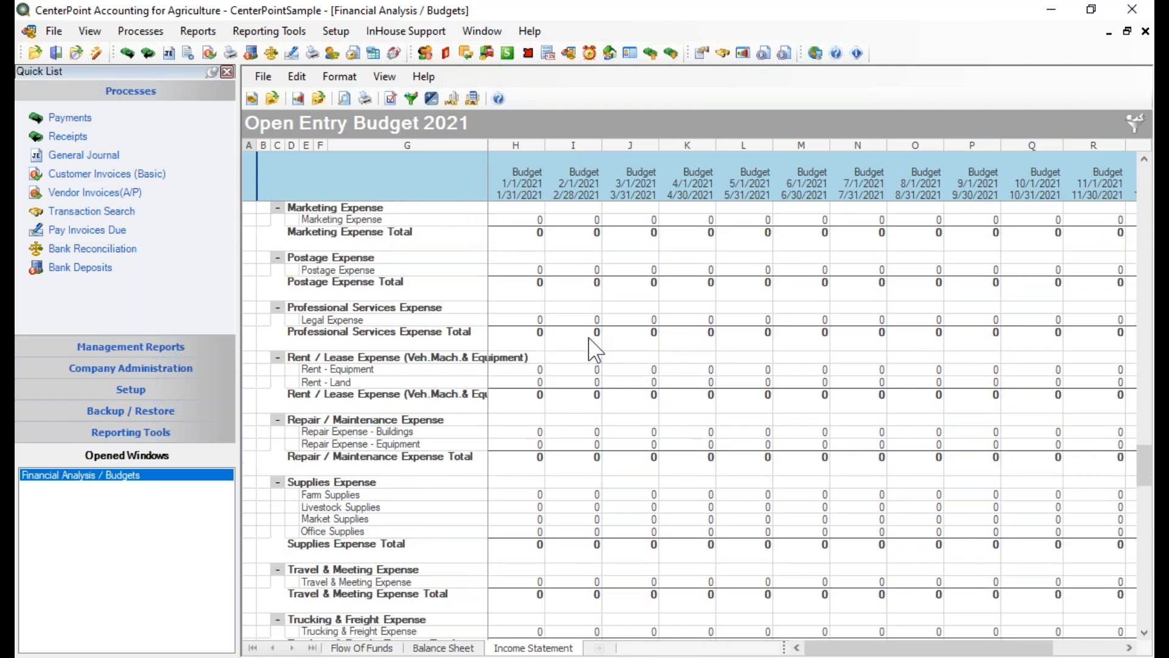
scroll(589, 339, "down", 2)
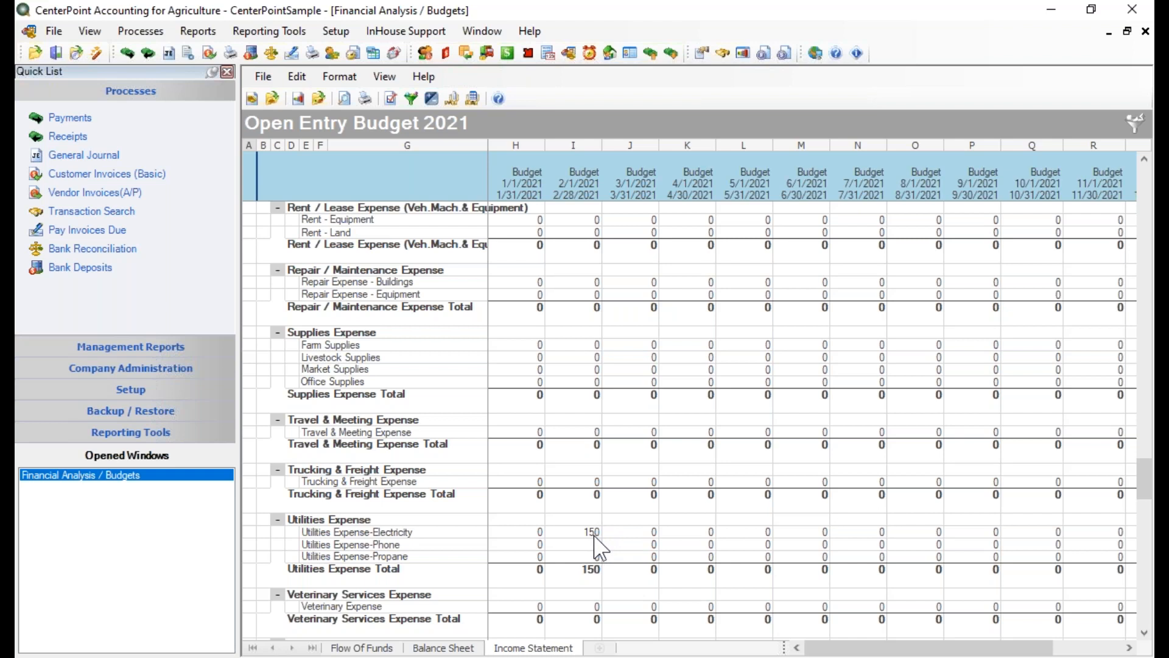
Budget 35000 for Line of Credit in March 2021 under Liabilities on the Flow Of Funds sheet
left_click(360, 648)
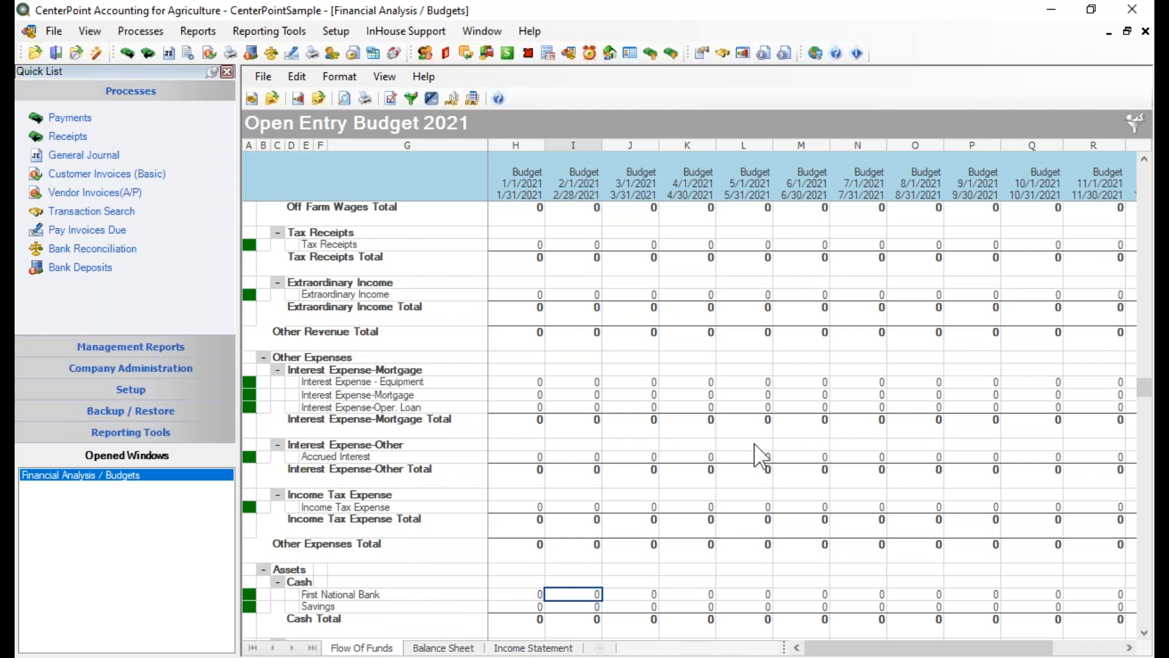
scroll(791, 396, "down", 5)
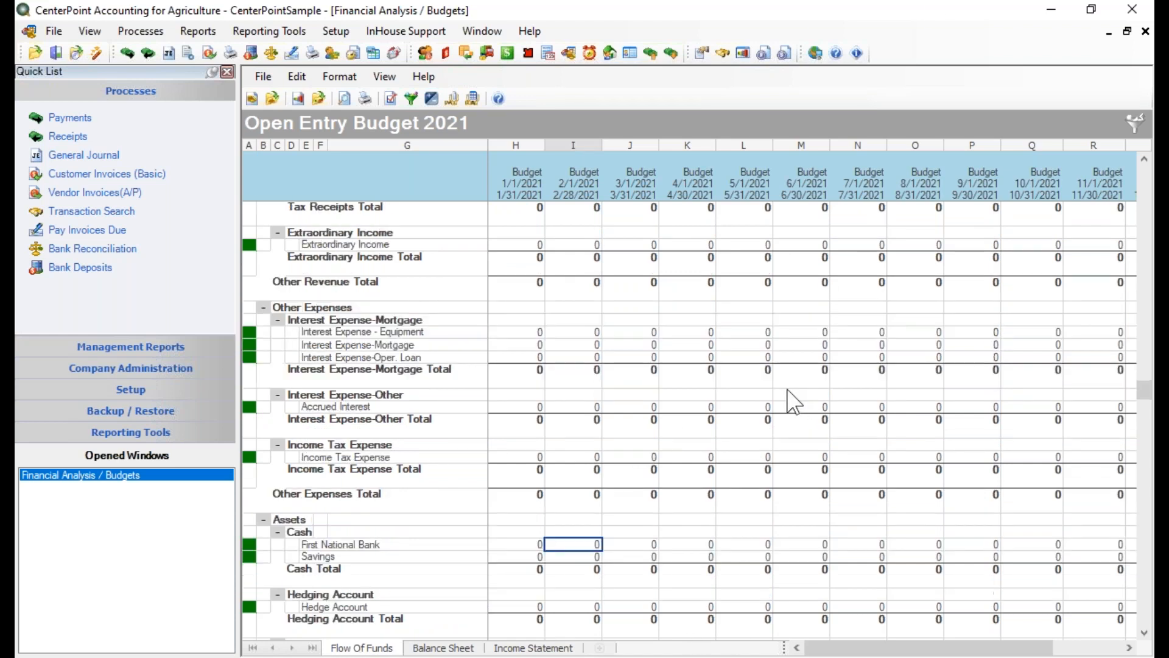
scroll(791, 402, "down", 10)
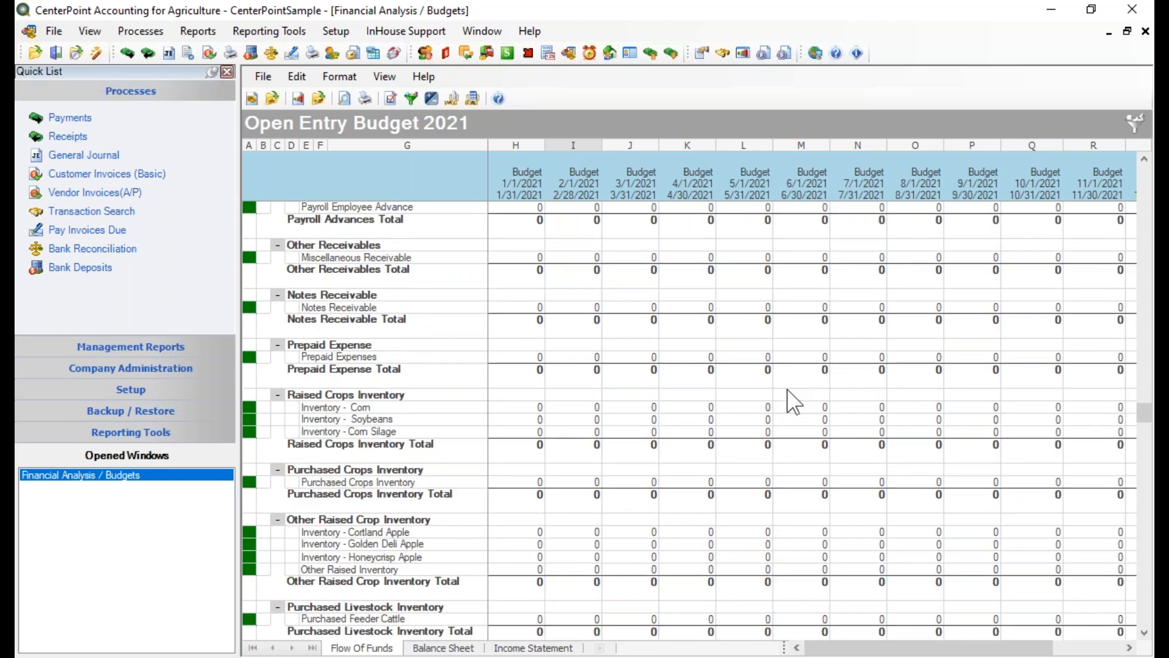
scroll(793, 402, "down", 15)
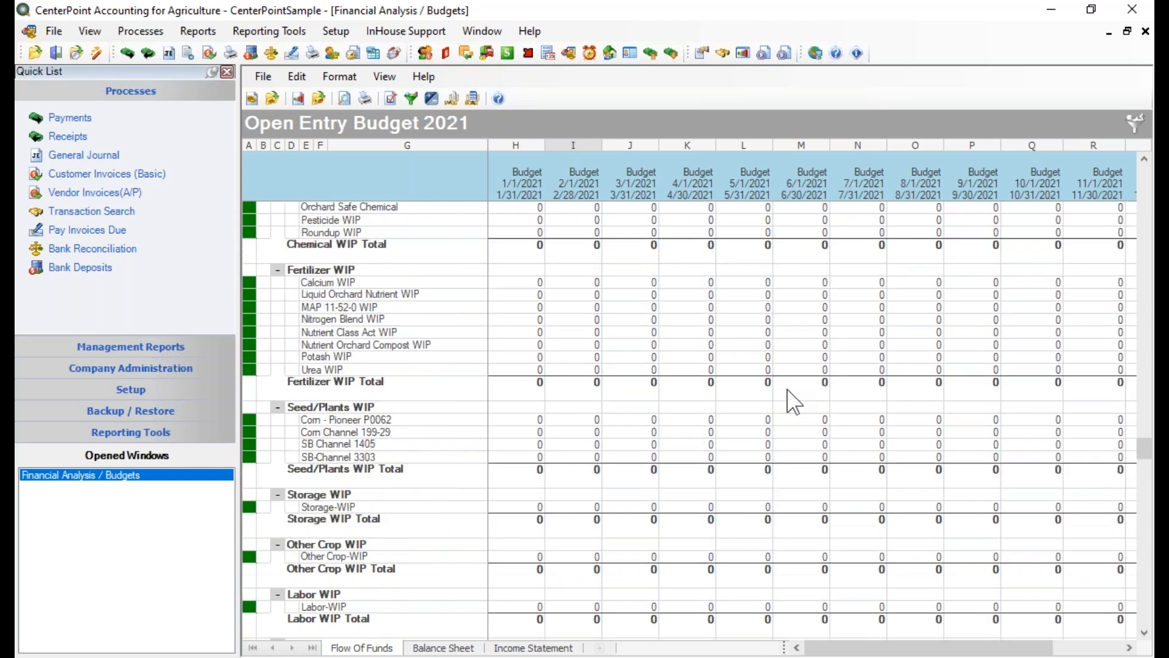
scroll(793, 401, "down", 15)
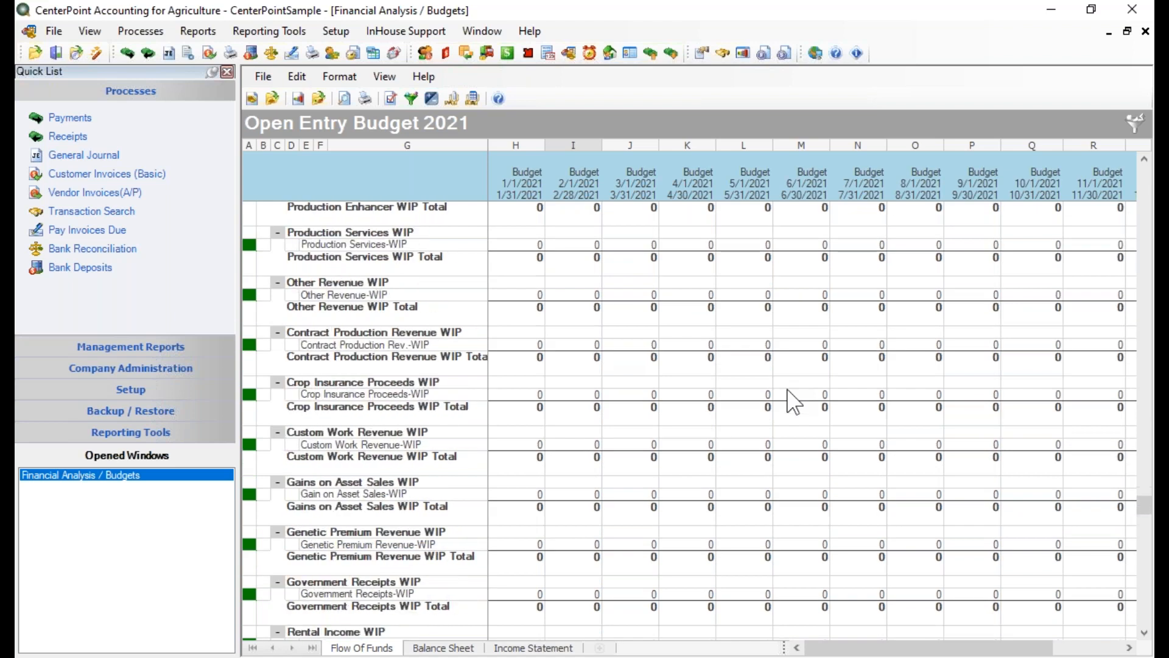
scroll(791, 402, "down", 12)
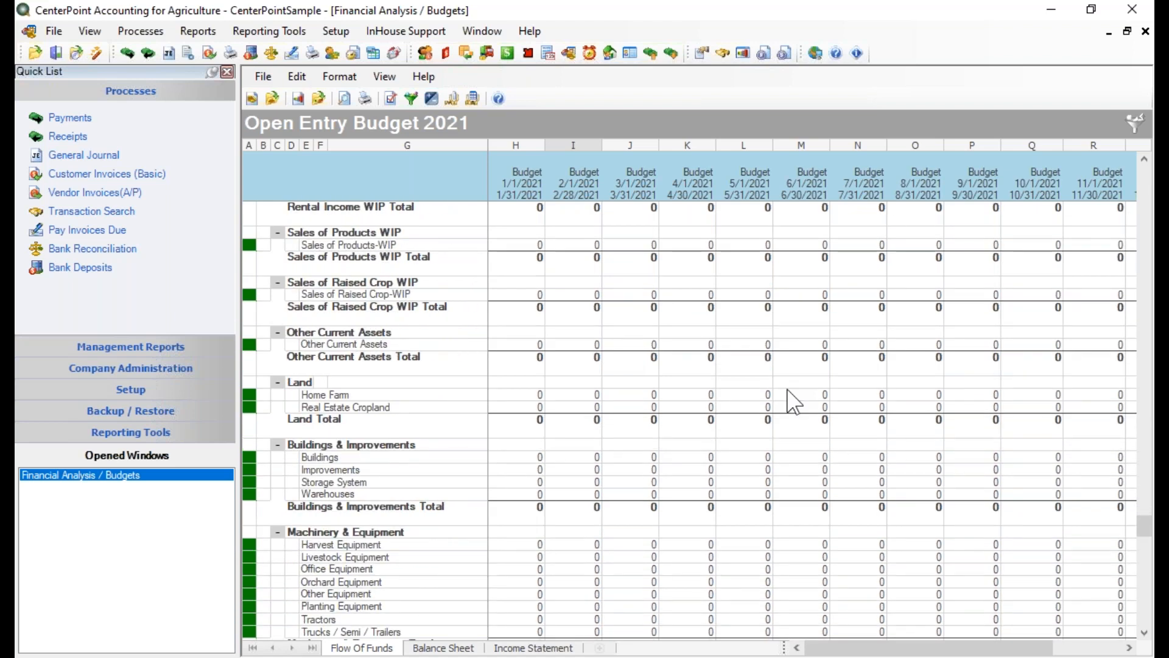
scroll(793, 402, "down", 8)
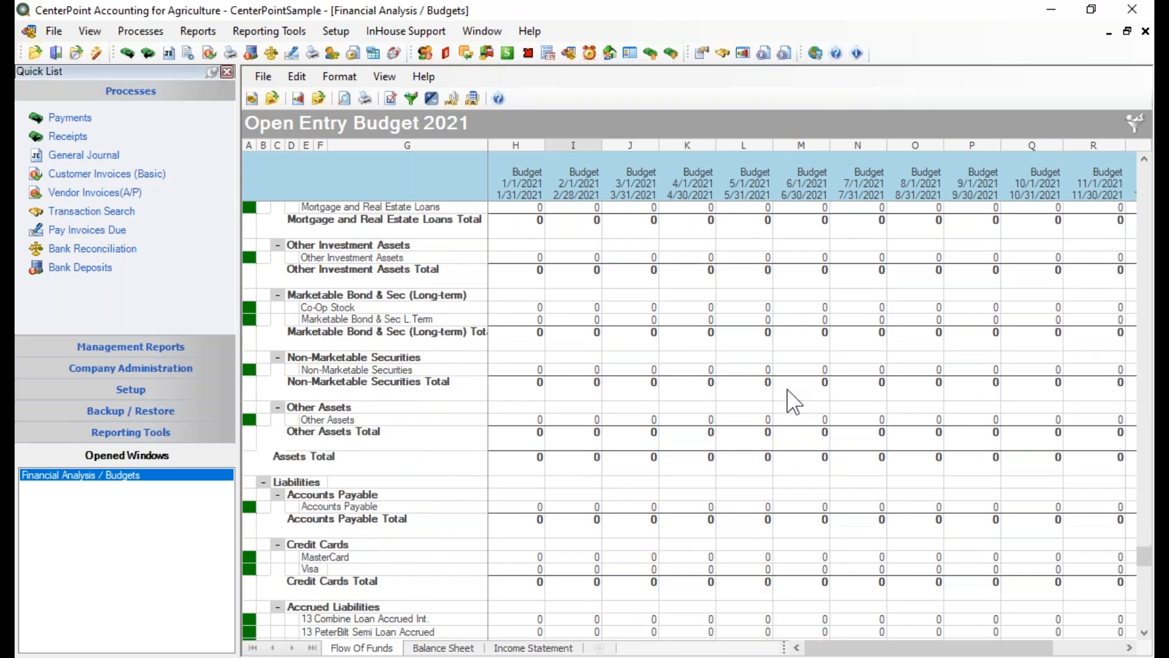
scroll(792, 402, "down", 4)
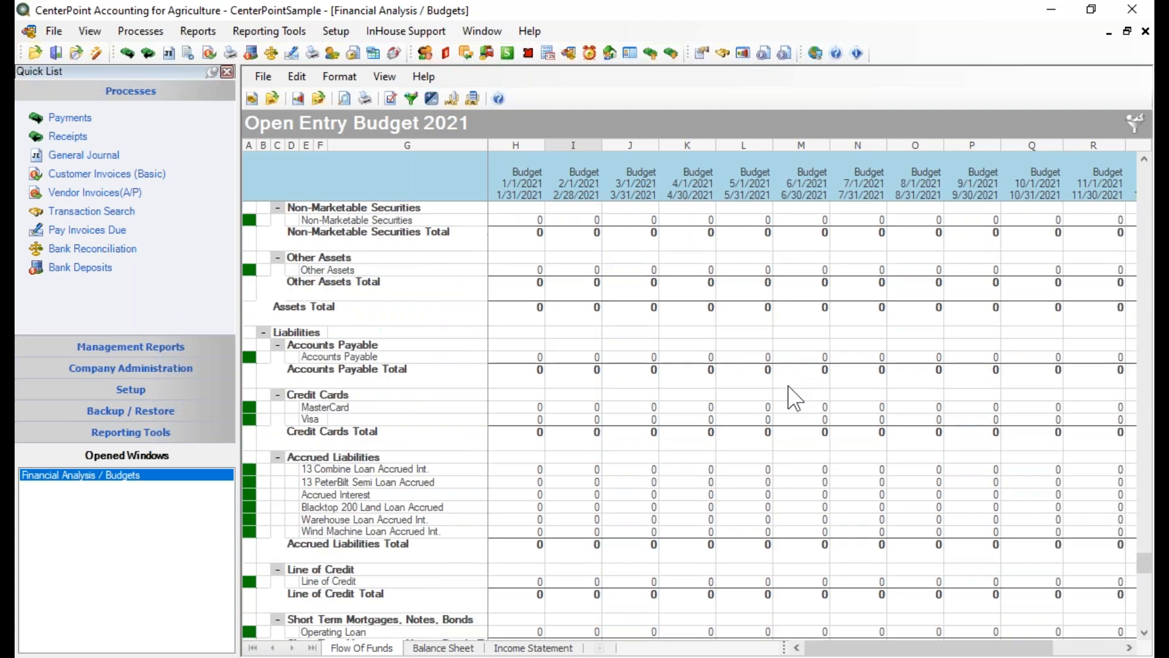
scroll(792, 402, "down", 3)
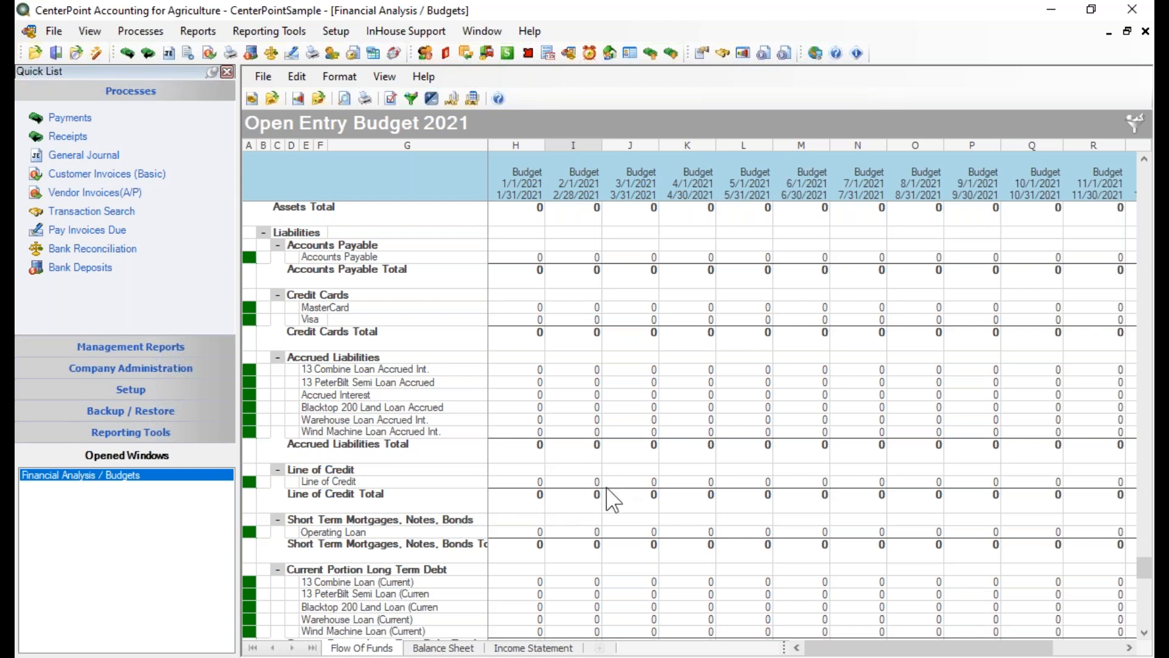
left_click(646, 486)
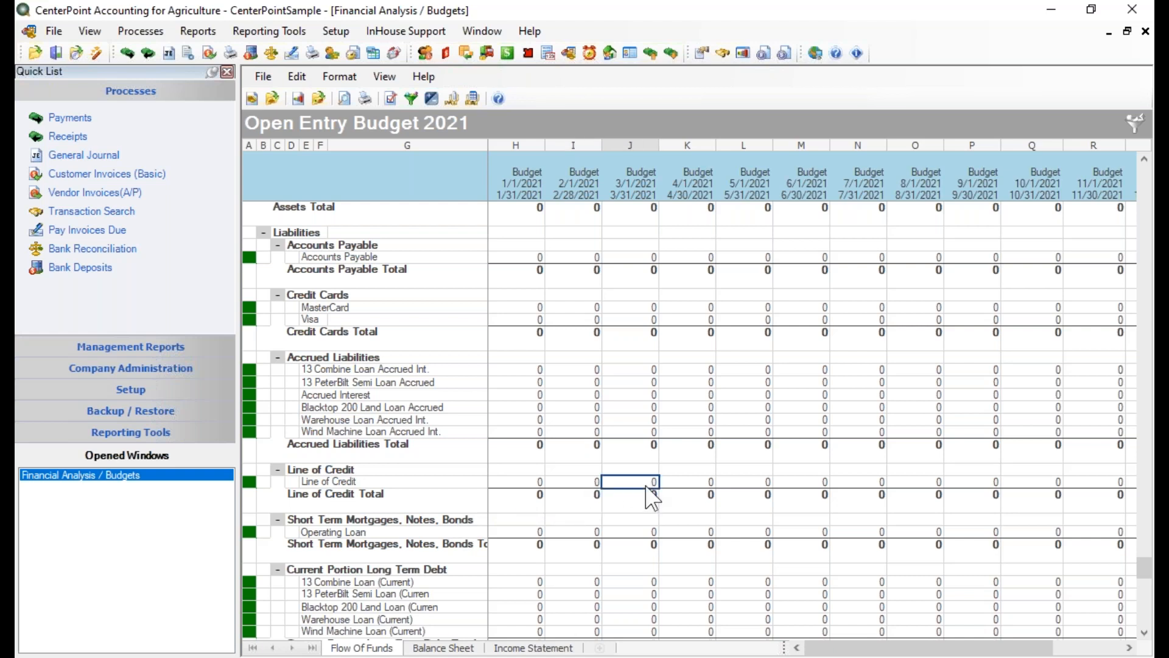
type("35000")
key("Tab")
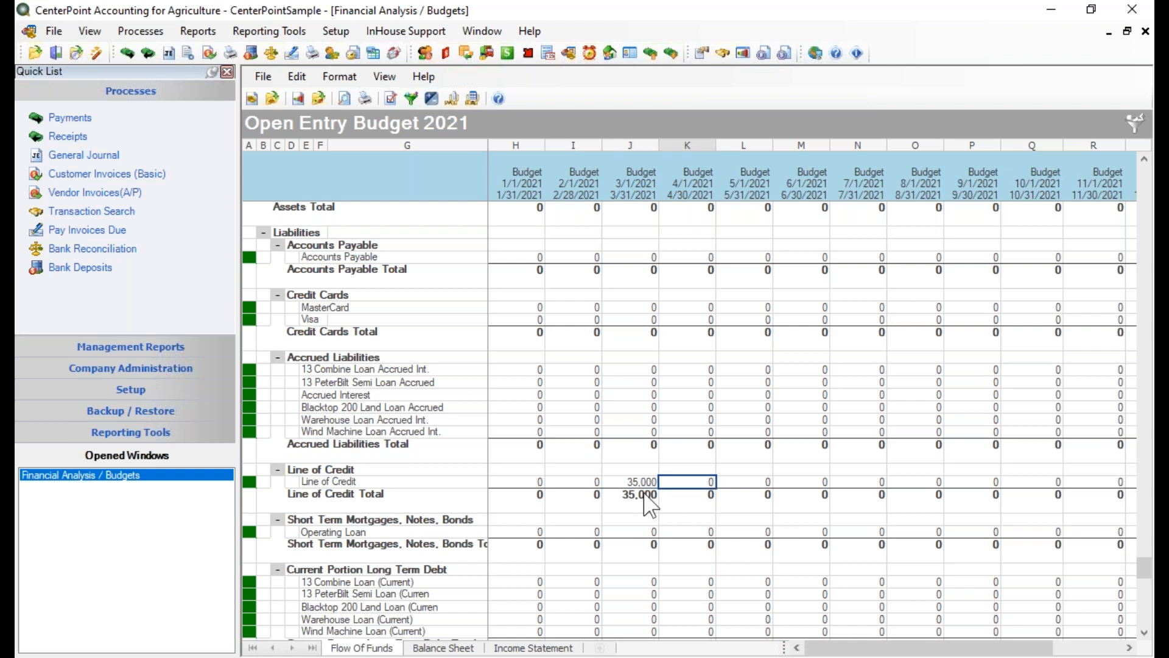
Check First National Bank for March 2021 on Flow Of Funds and its February and March balances on the Balance Sheet
scroll(654, 301, "up", 3)
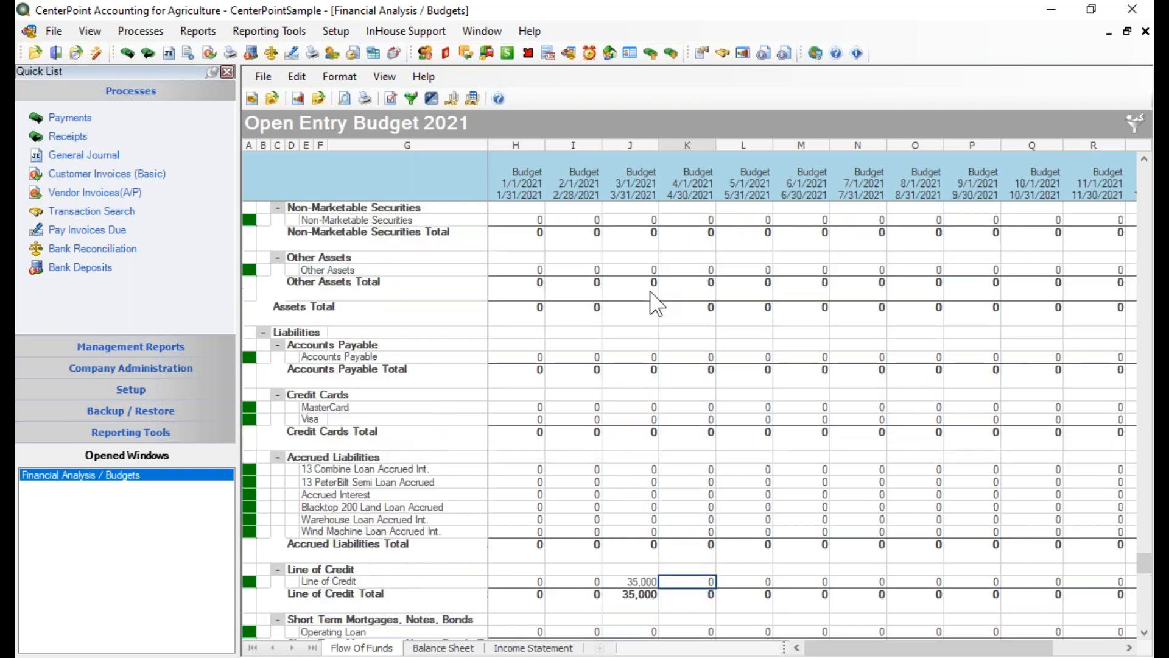
left_click(637, 317)
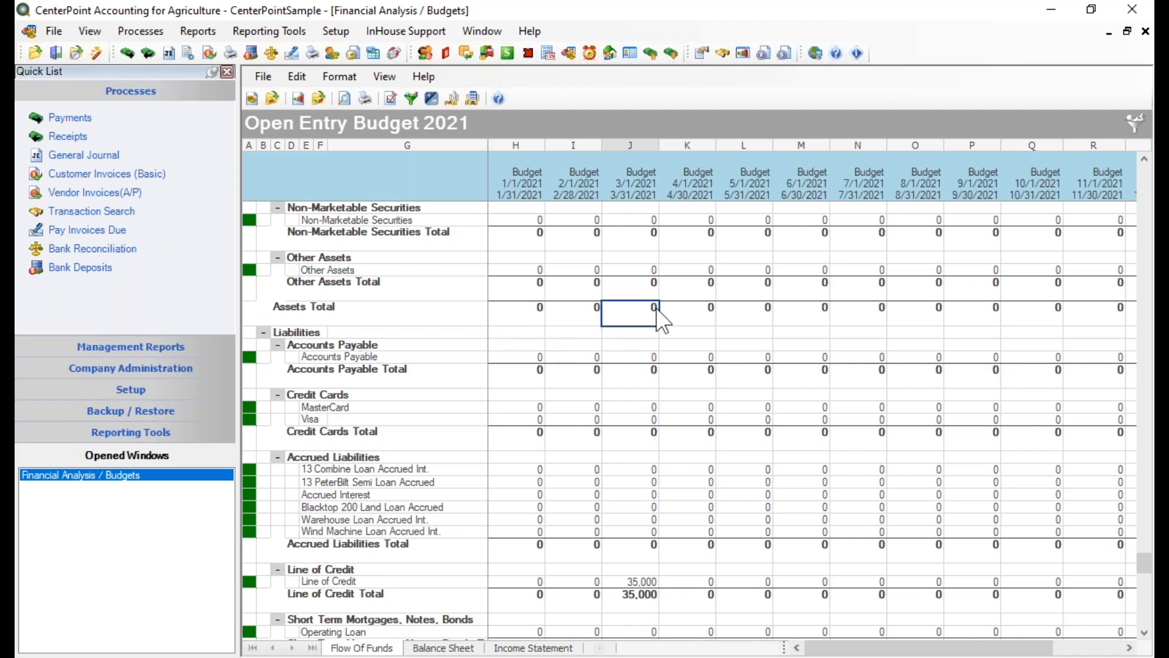
scroll(645, 341, "up", 15)
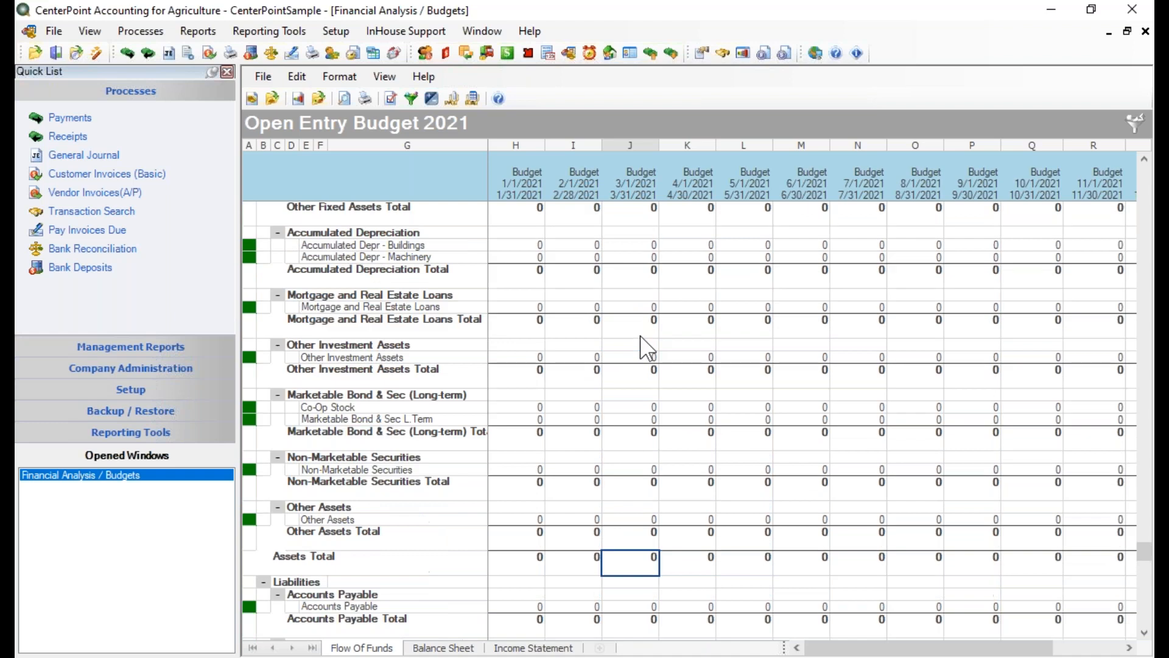
scroll(641, 336, "up", 20)
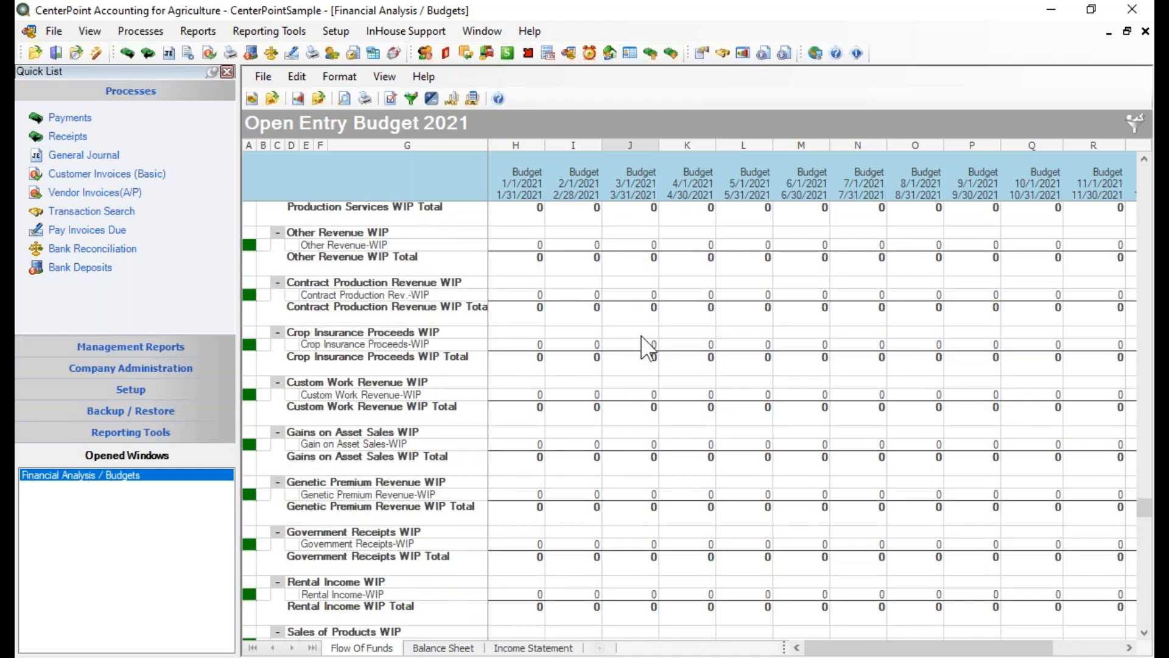
scroll(646, 346, "up", 20)
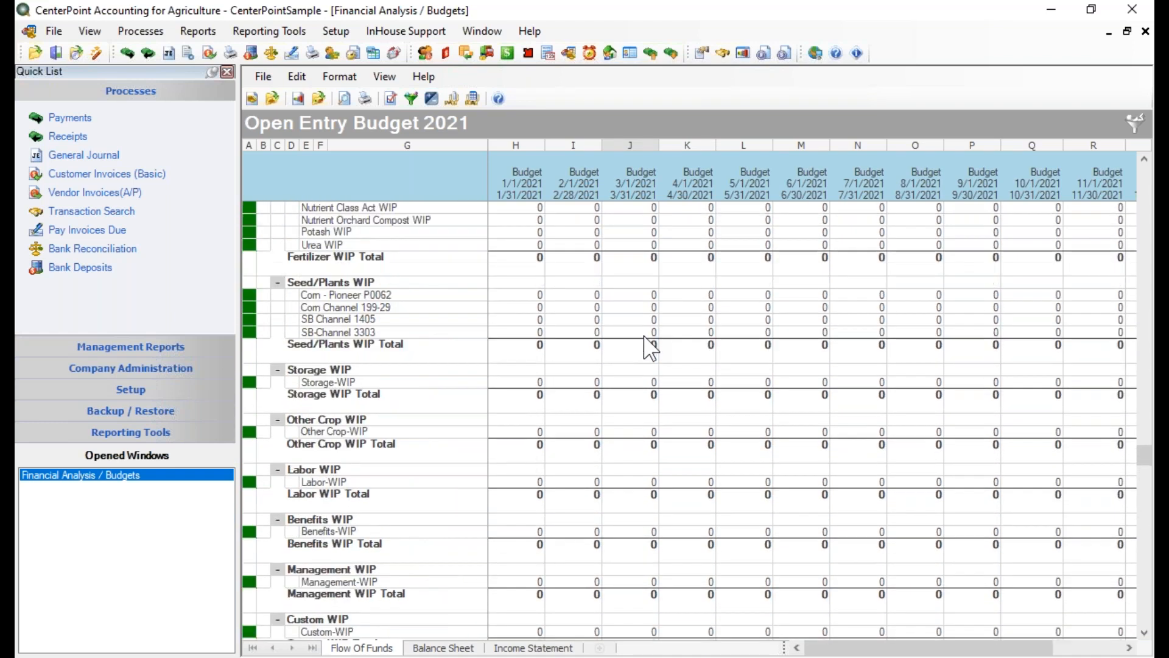
scroll(651, 348, "up", 12)
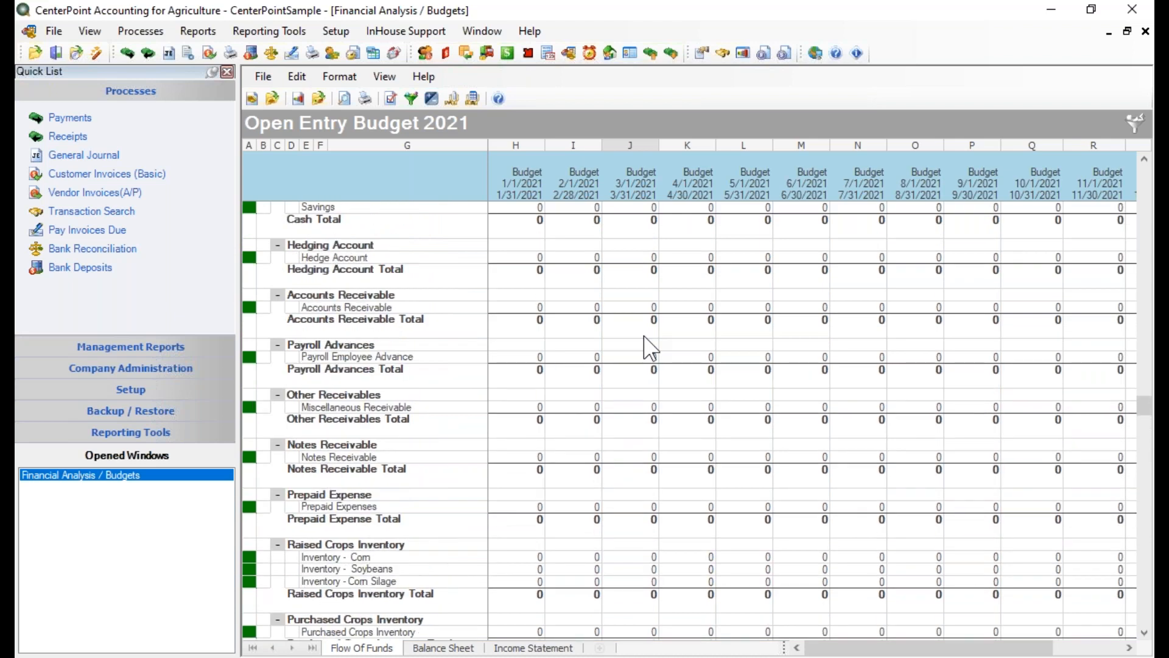
scroll(646, 346, "up", 3)
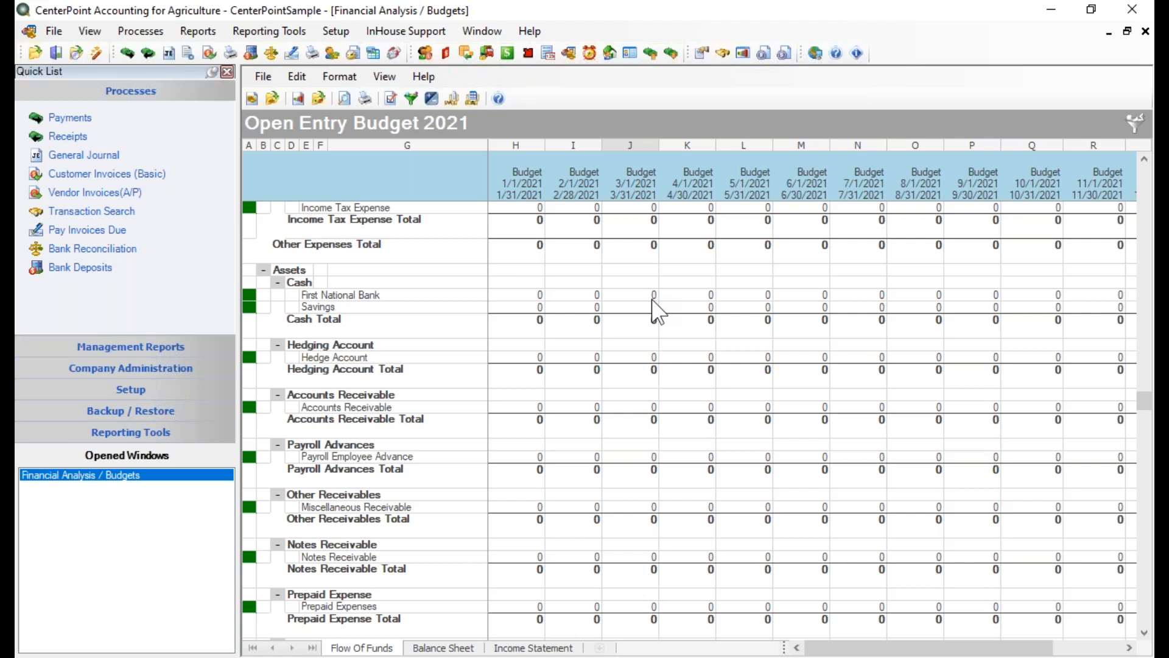
left_click(437, 650)
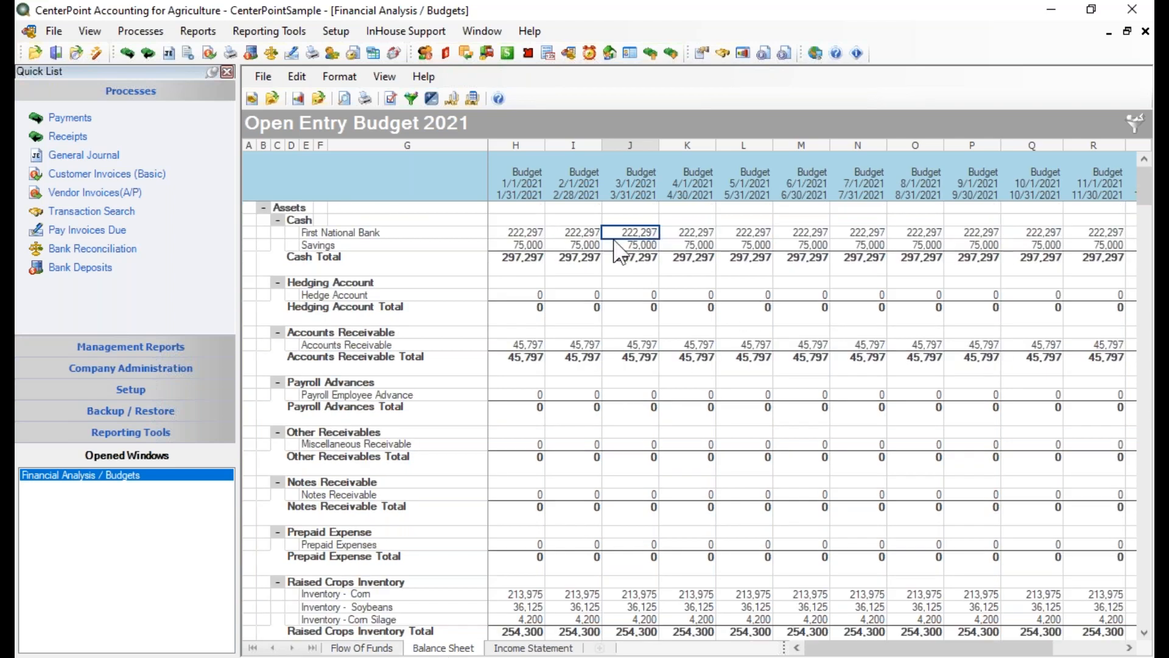
left_click(587, 232)
left_click(633, 232)
Find Line of Credit under Liabilities on the Balance Sheet to check its March 2021 balance
scroll(658, 435, "down", 3)
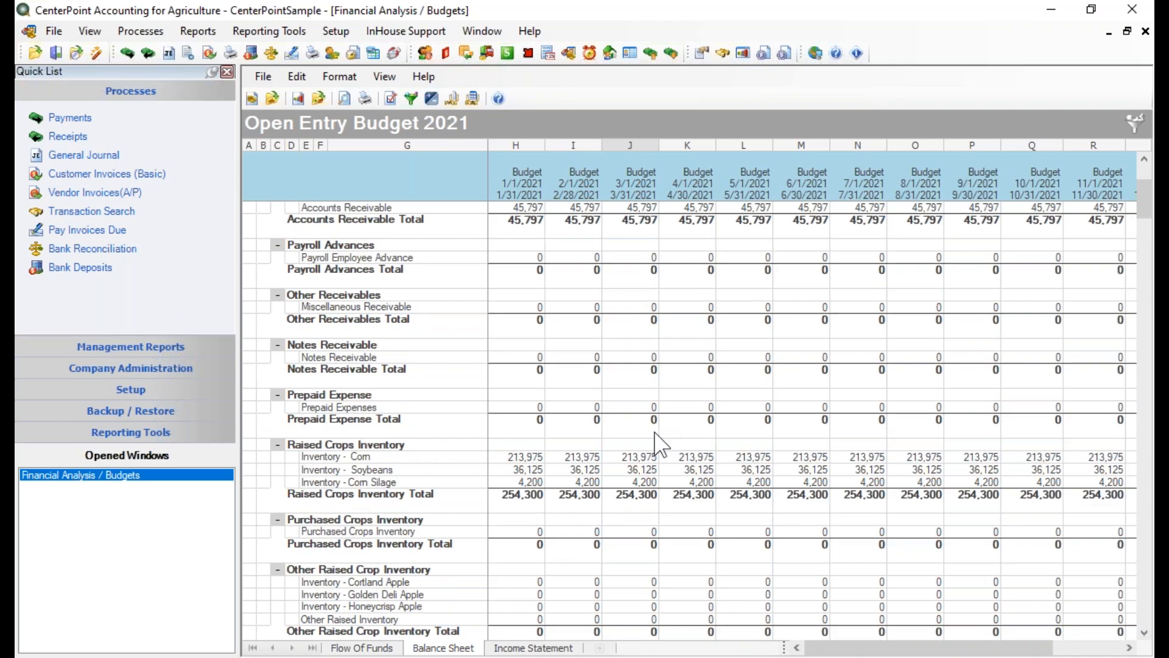
scroll(658, 436, "down", 15)
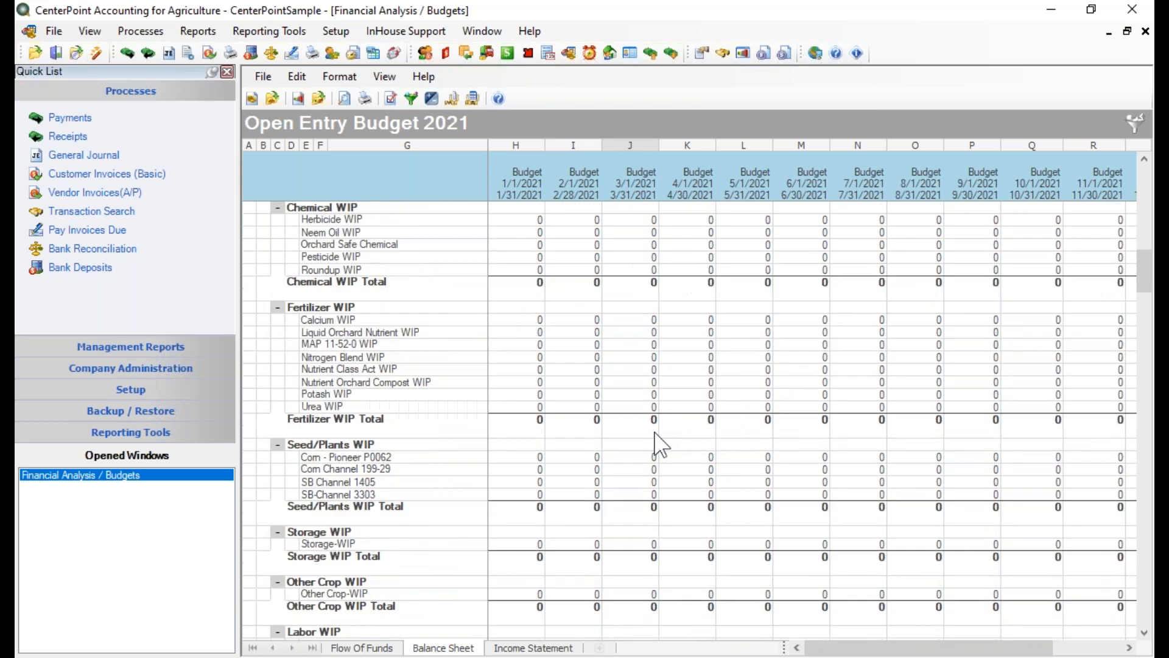
scroll(661, 446, "down", 15)
scroll(657, 445, "down", 12)
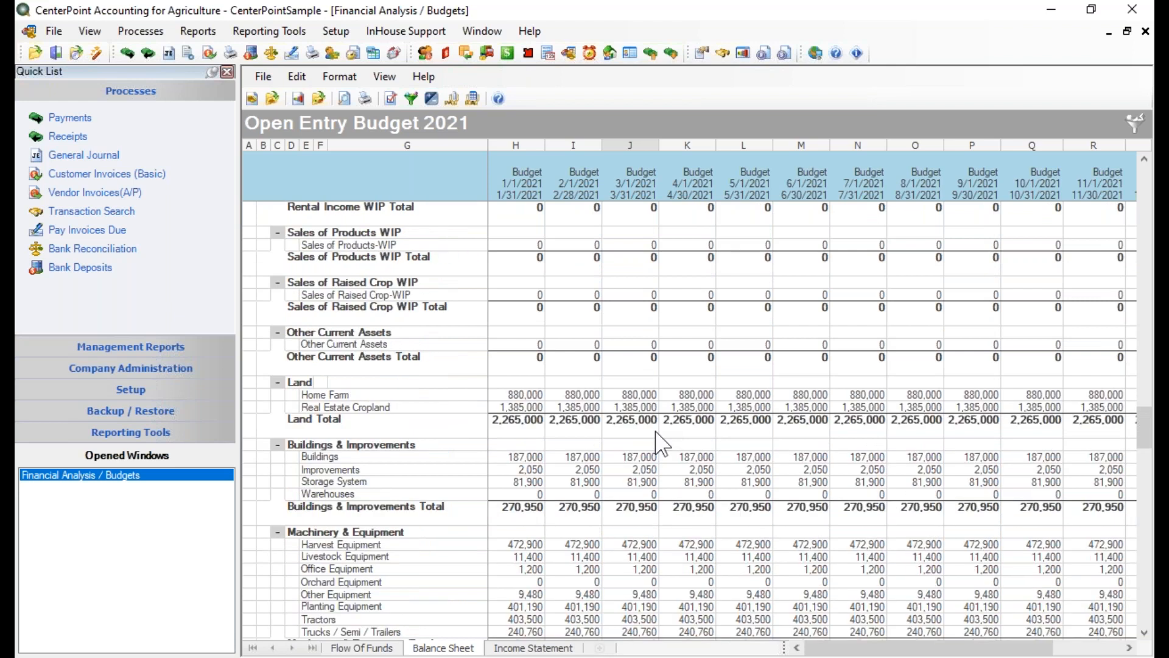
scroll(660, 445, "down", 8)
scroll(661, 445, "down", 4)
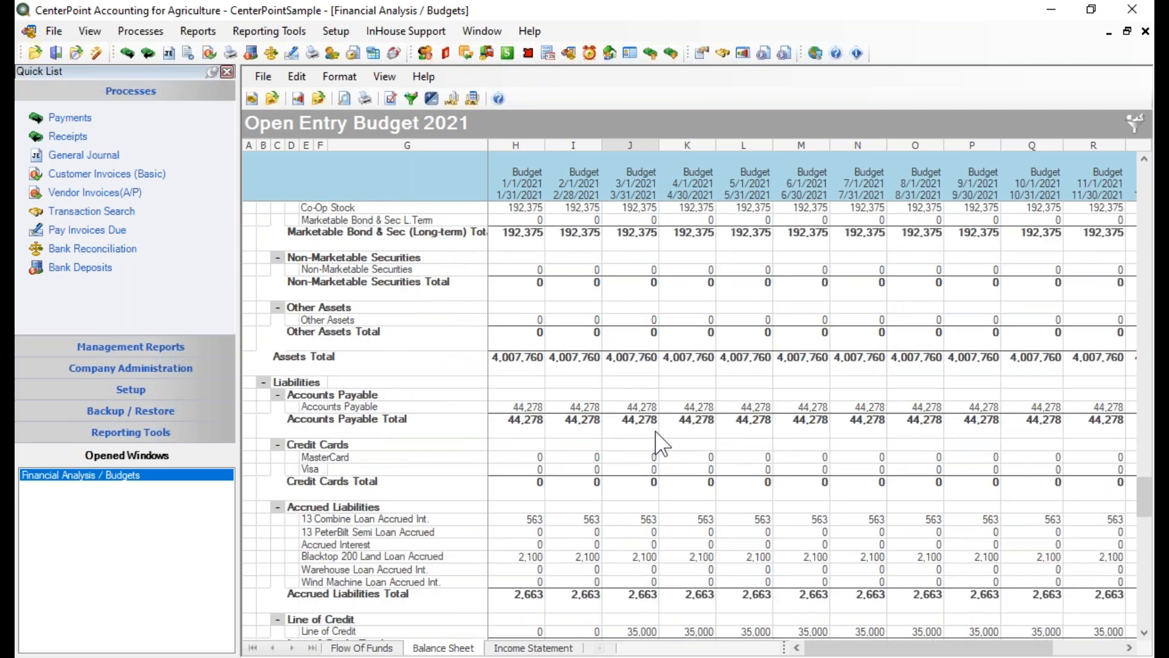
scroll(661, 445, "down", 1)
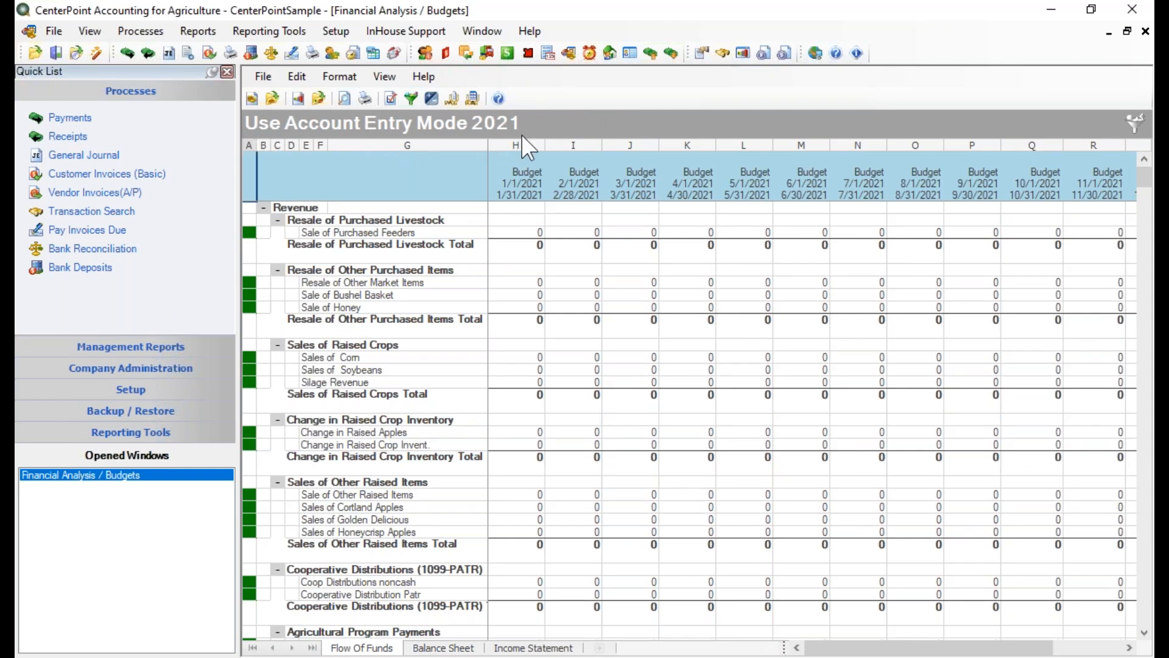
Review the default entry mode choices in the Use Account Entry Mode 2021 budget's properties, keeping Use Account Entry Mode
left_click(267, 78)
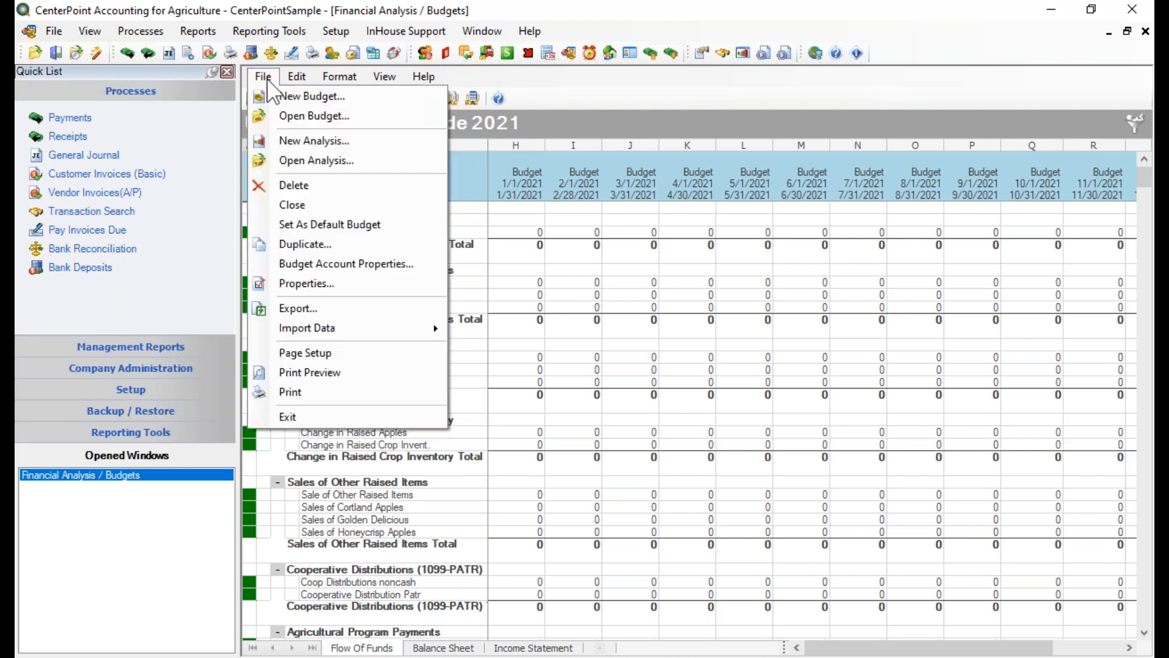
left_click(307, 285)
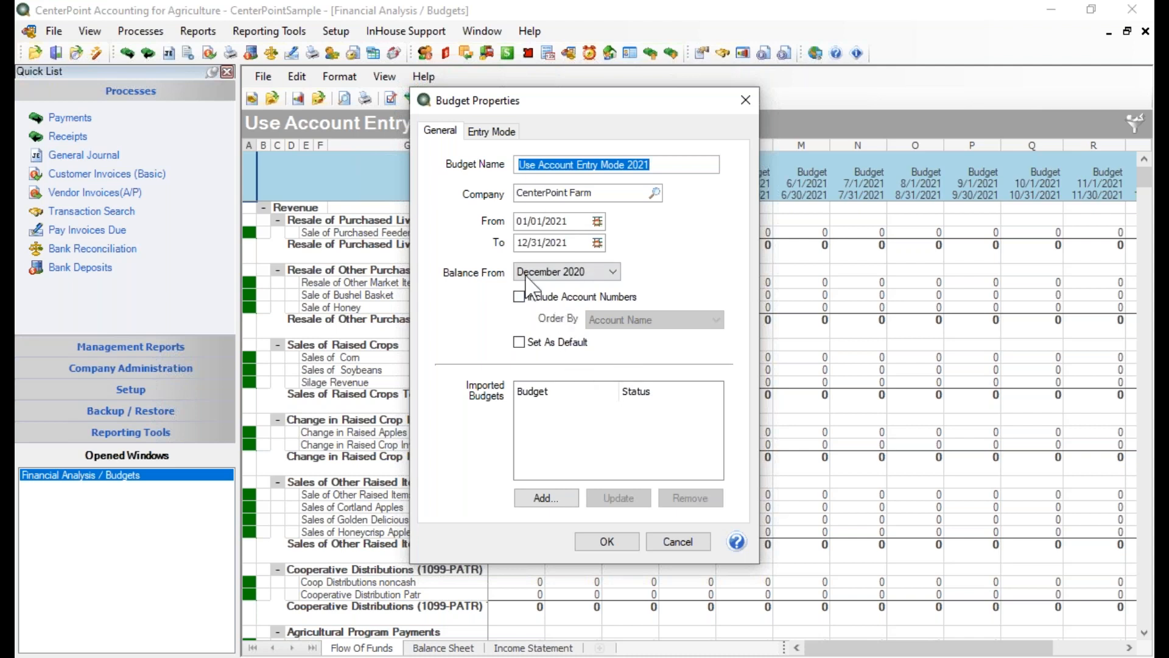
left_click(494, 134)
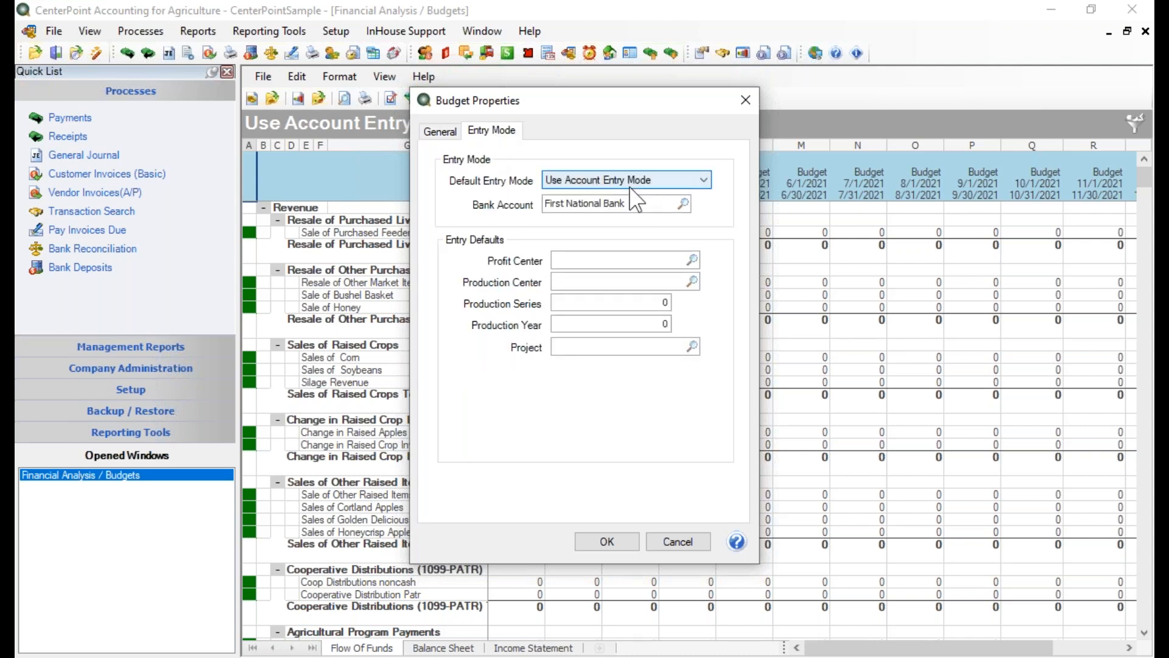
left_click(705, 180)
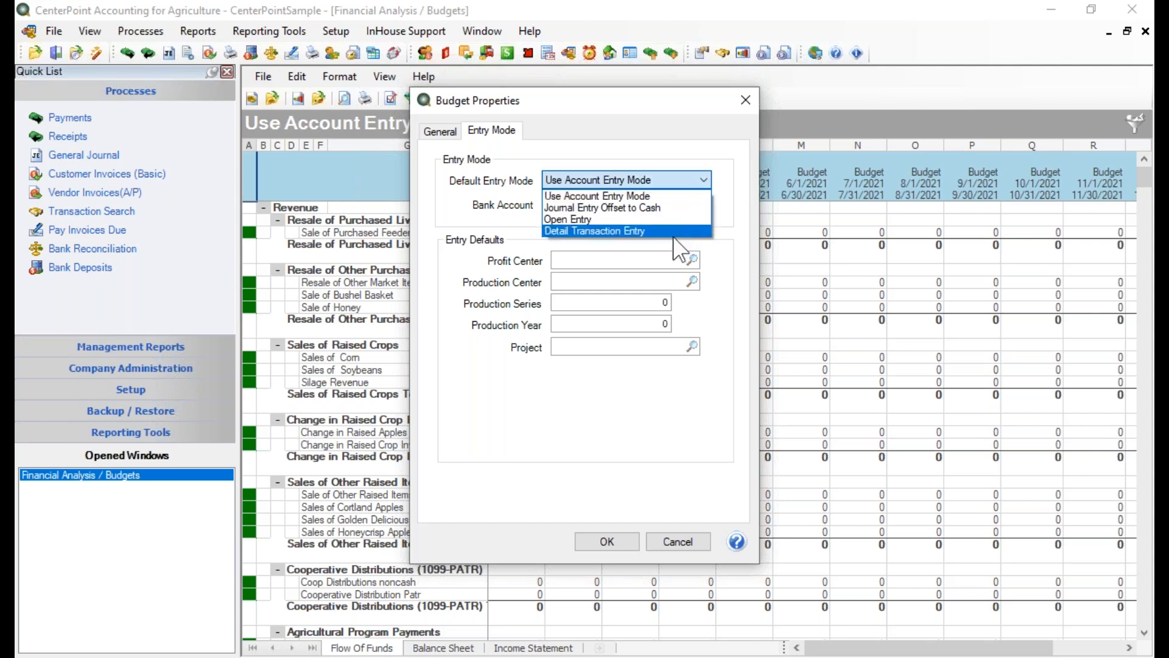
left_click(687, 178)
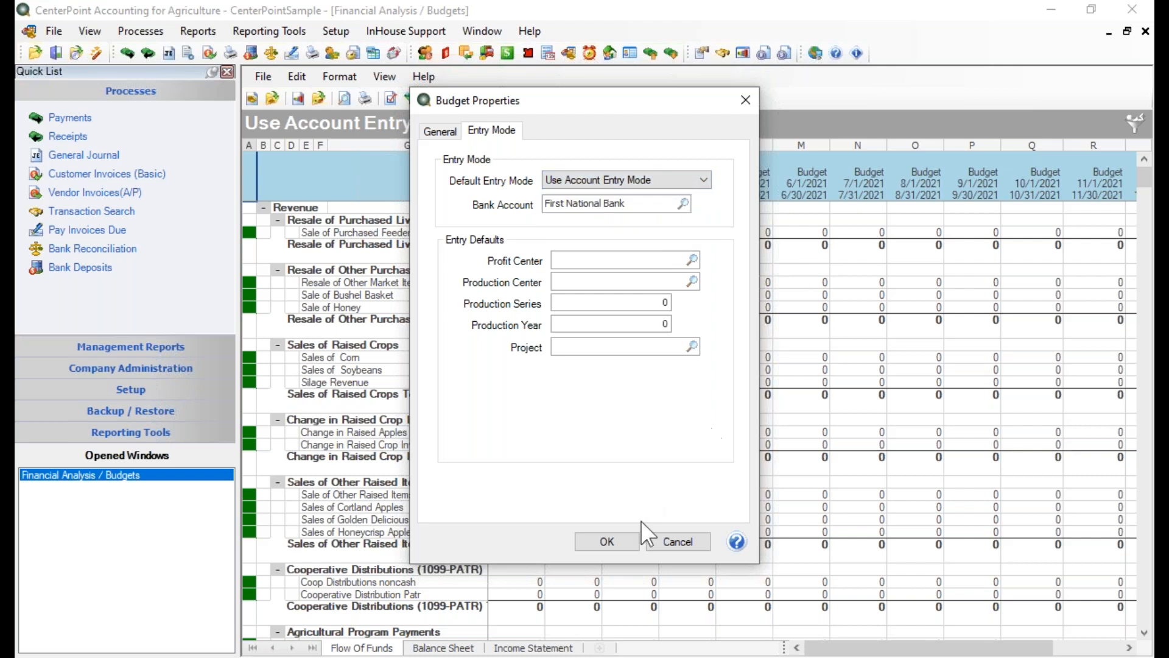
left_click(637, 539)
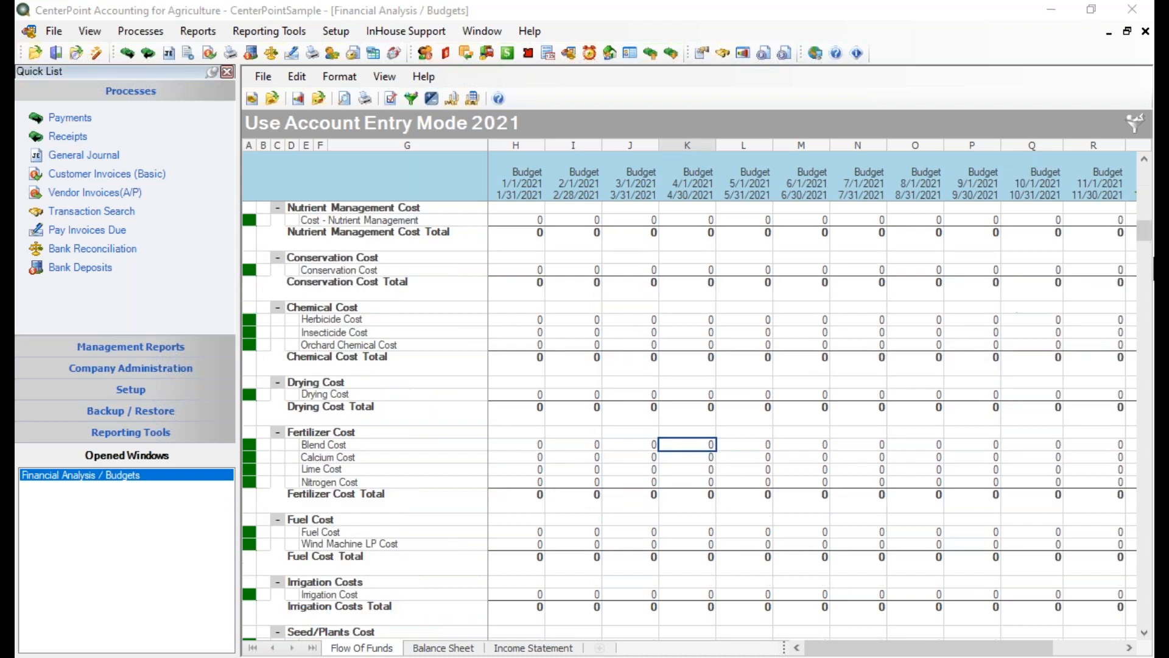
Budget 150 for Utilities Expense-Electricity in February 2021 and check the First National Bank offset on Flow Of Funds
left_click_drag(1145, 234, 1145, 332)
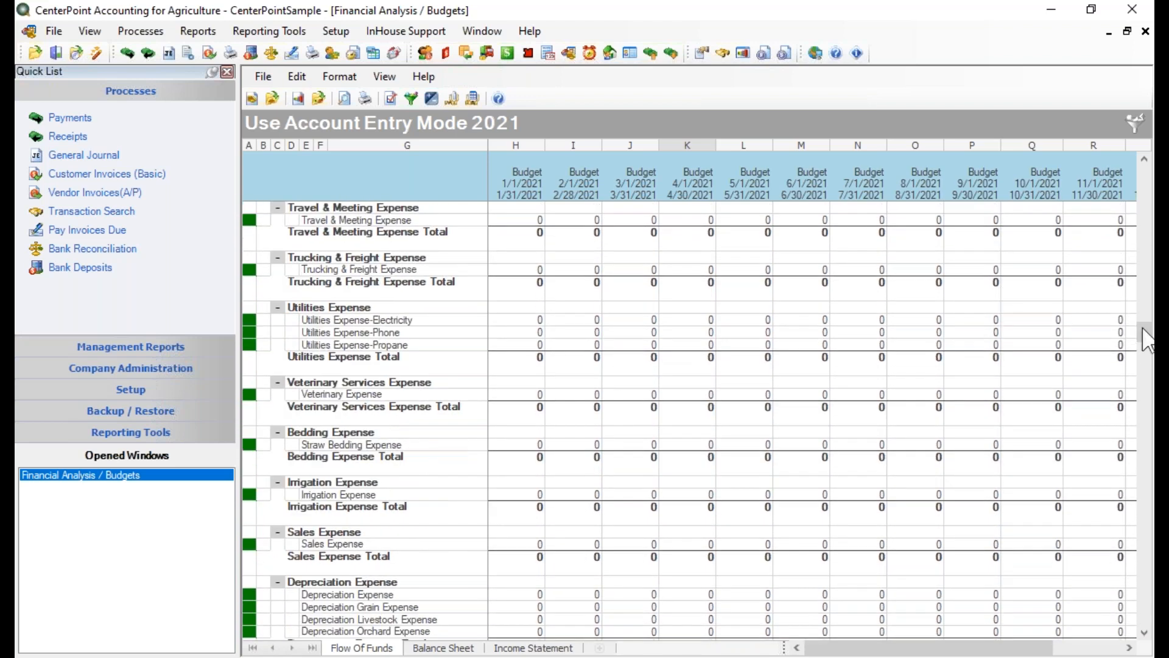
left_click(592, 331)
type("150")
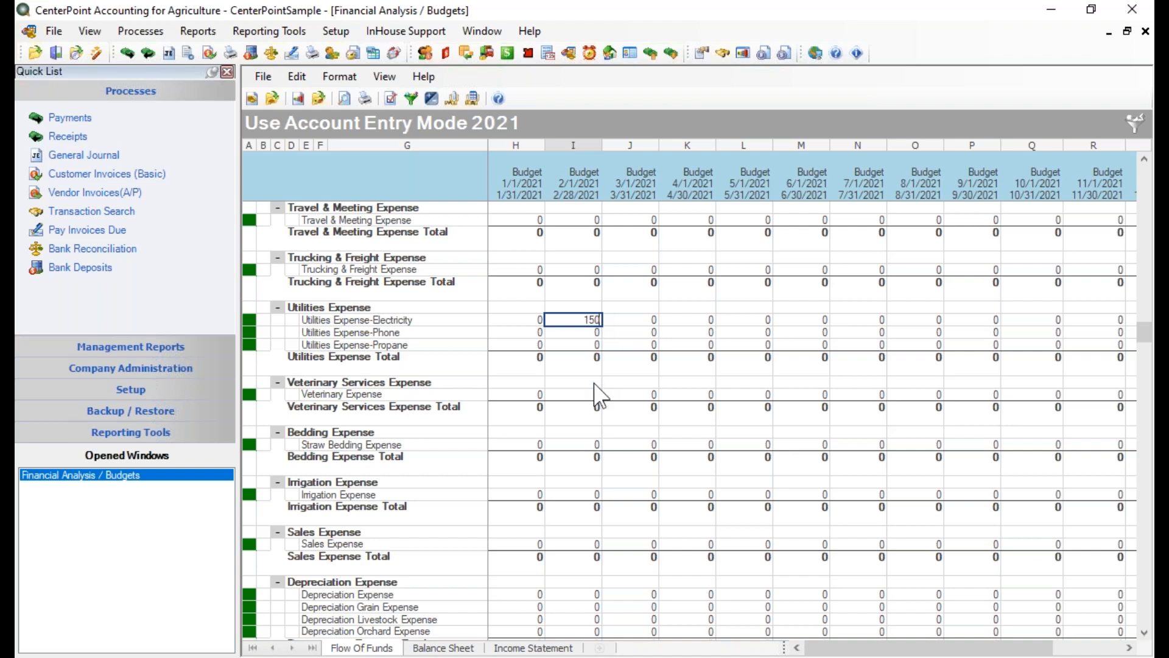
left_click(624, 411)
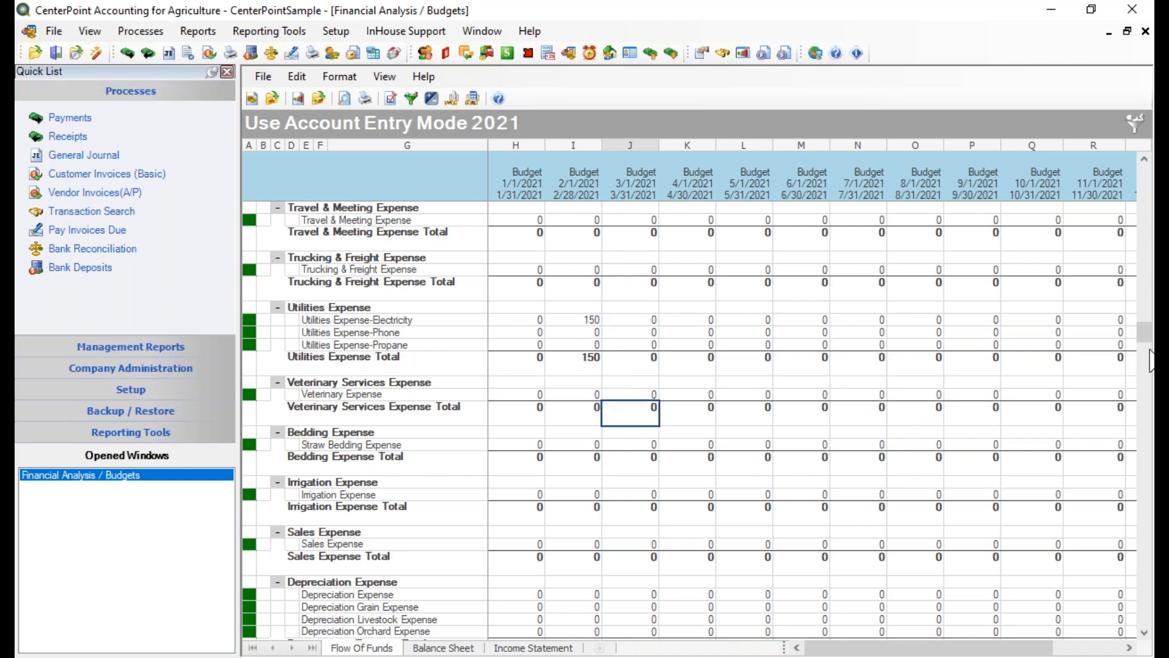
left_click_drag(1146, 334, 1145, 388)
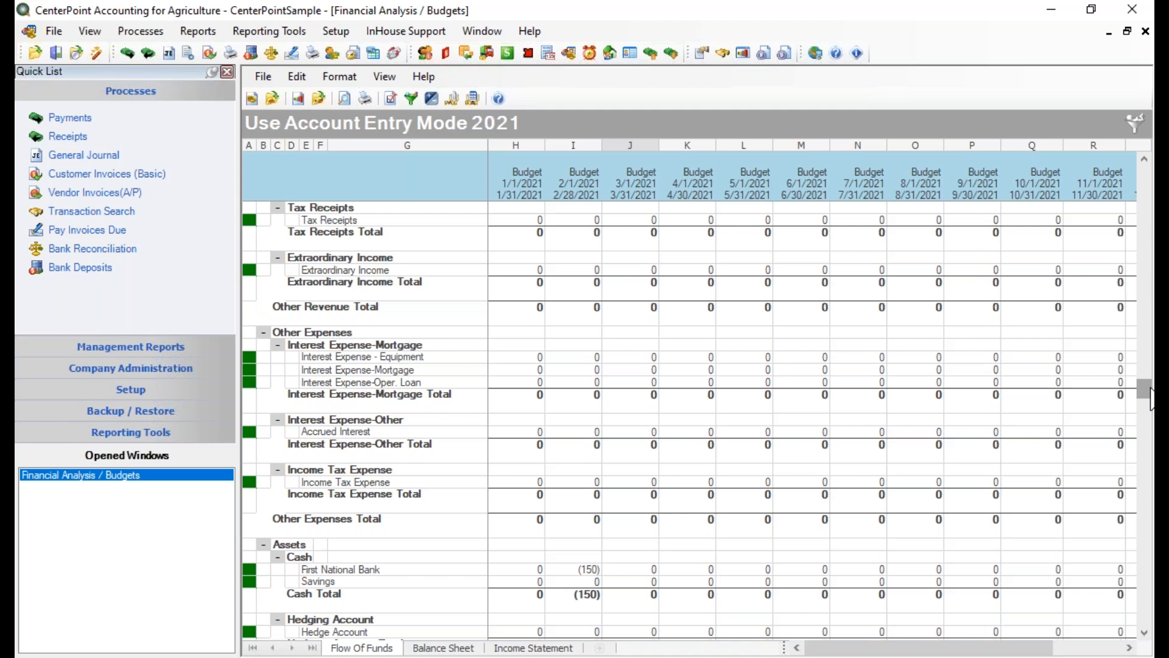
Budget 30000 for Sales of Corn in March 2021 under Revenue, bringing up its transaction detail
left_click_drag(1150, 399, 1145, 174)
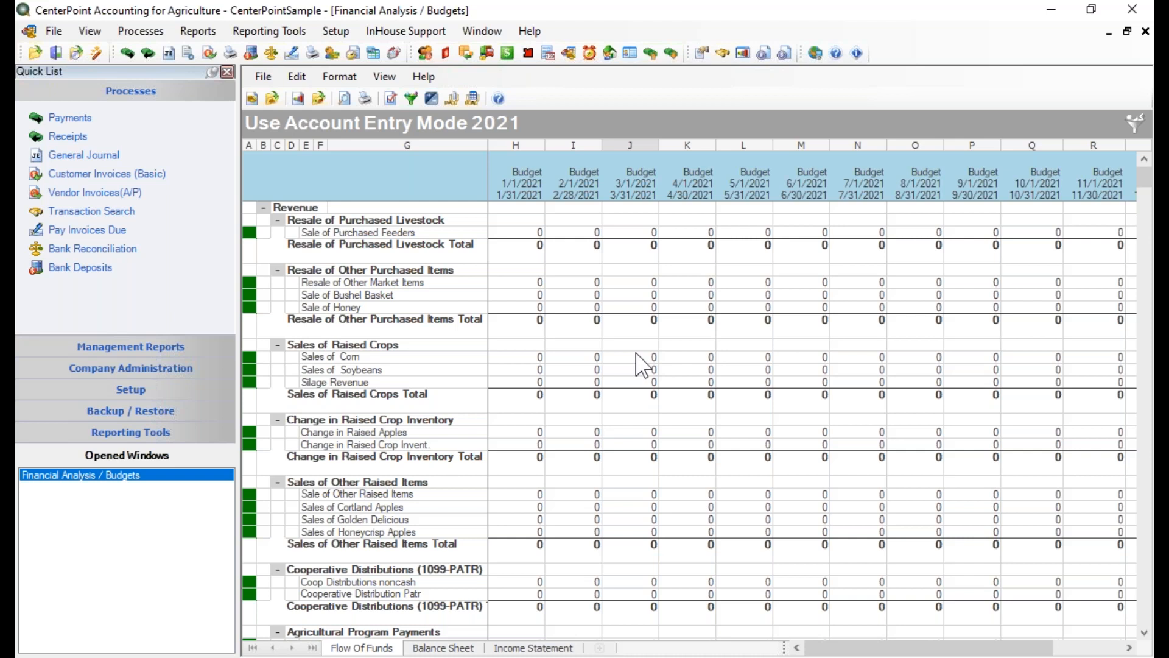
left_click(637, 365)
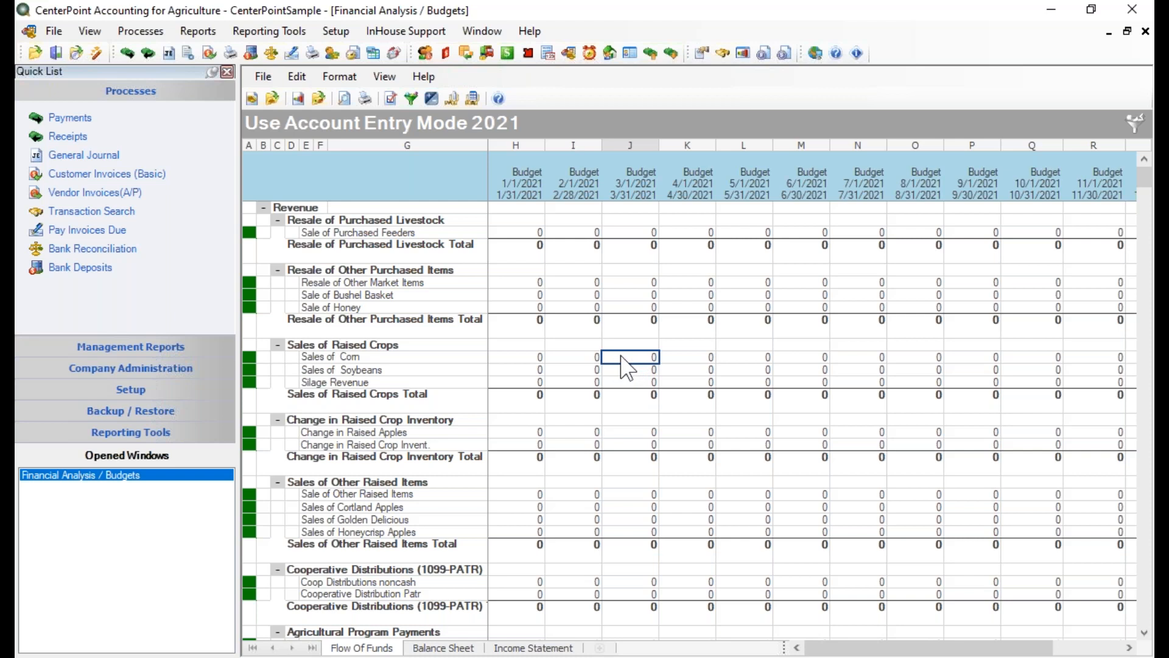
type("30000")
key("Return")
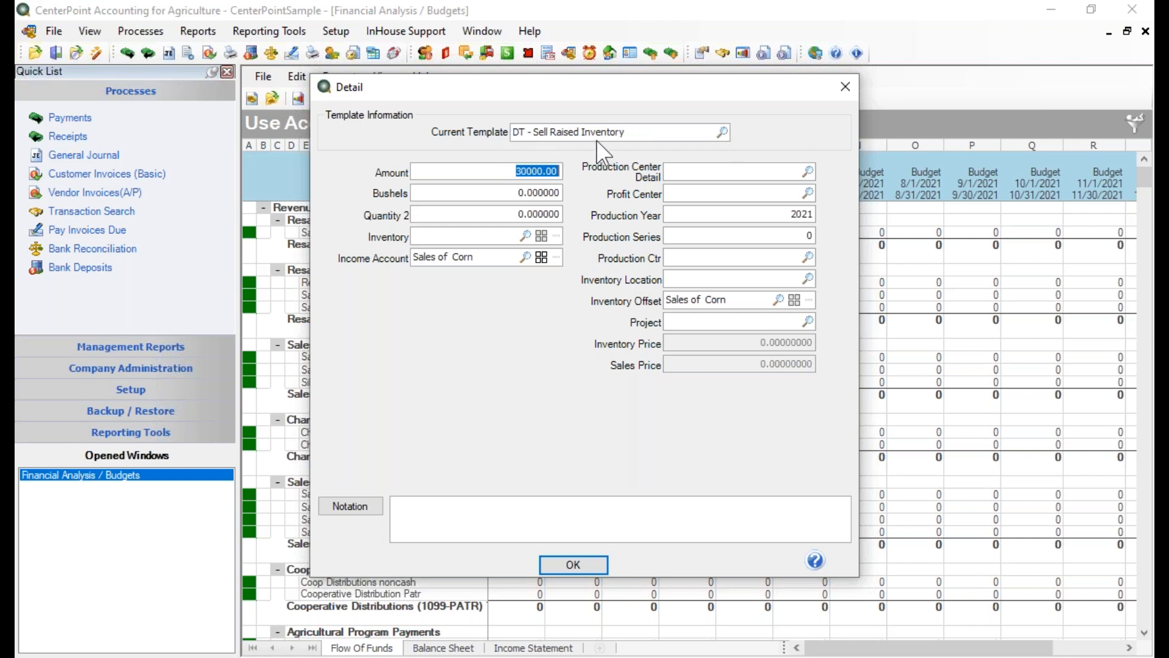
Set the corn sale's inventory account to Inventory - Corn and its inventory location to Home Bins
left_click(528, 236)
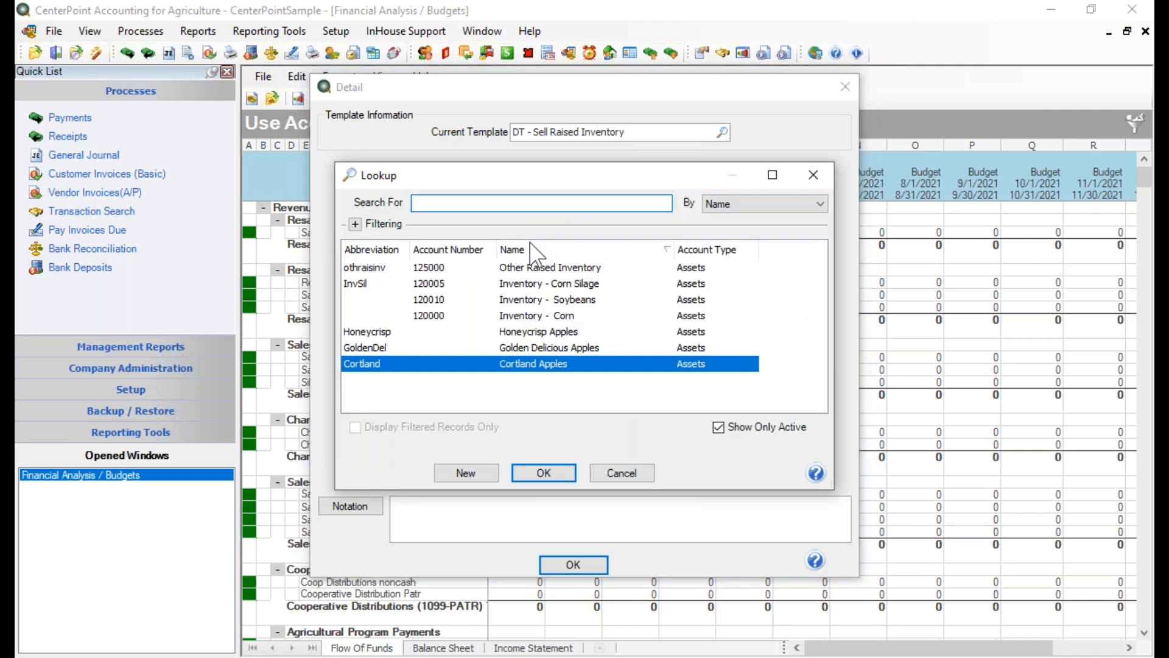
left_click(575, 316)
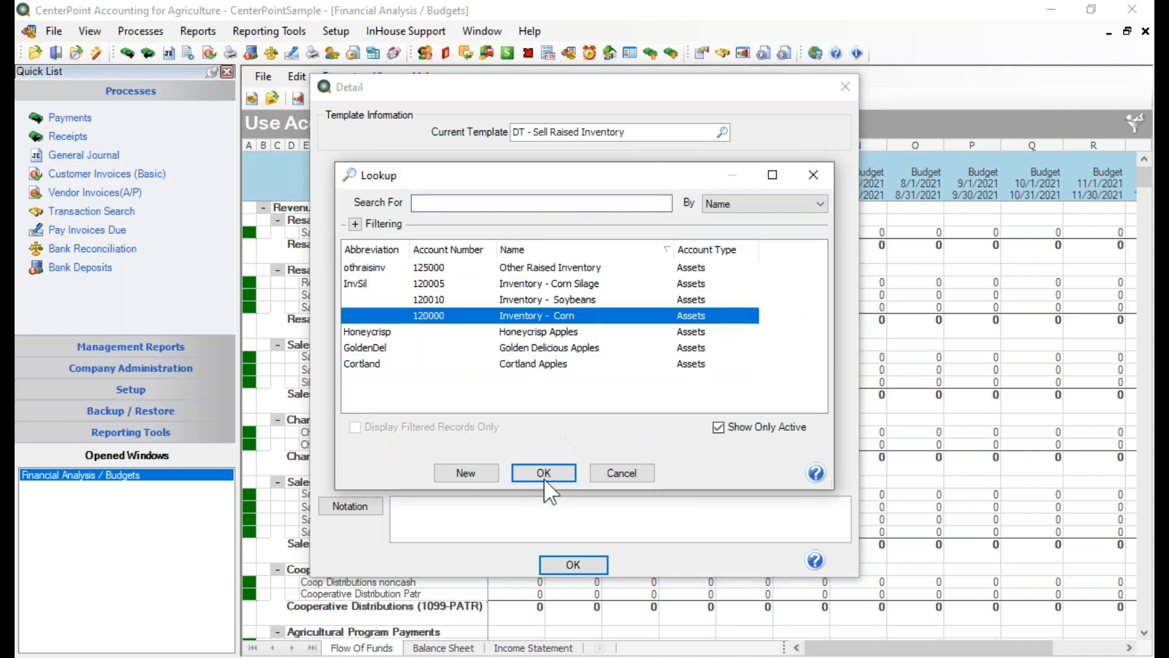
left_click(543, 474)
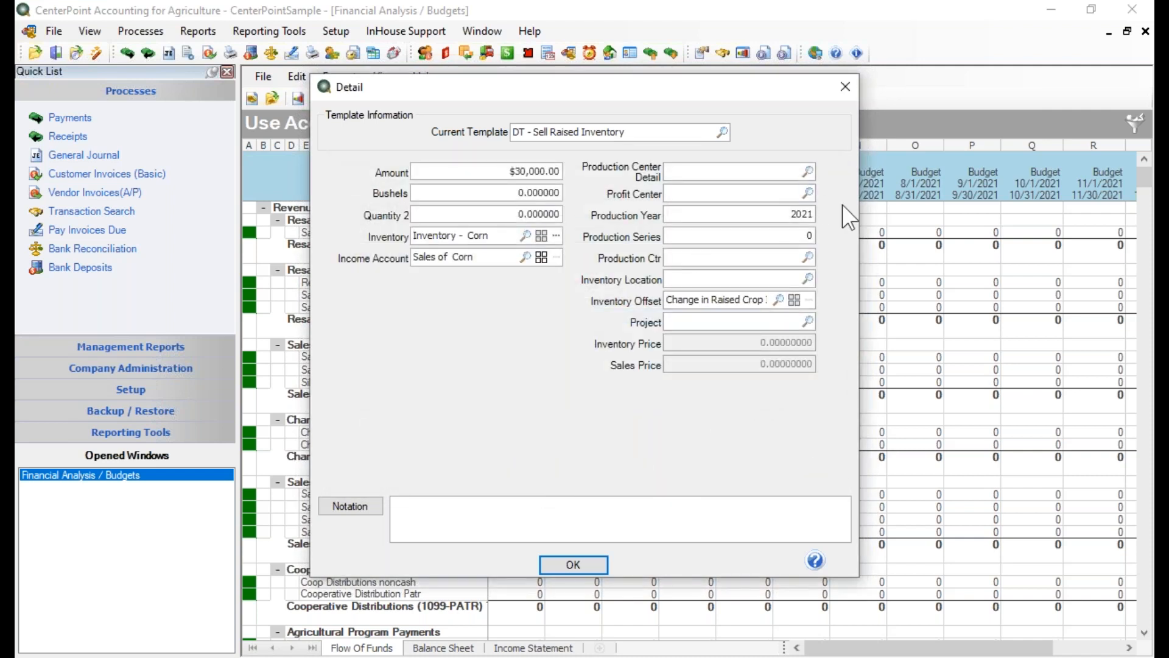
left_click(809, 278)
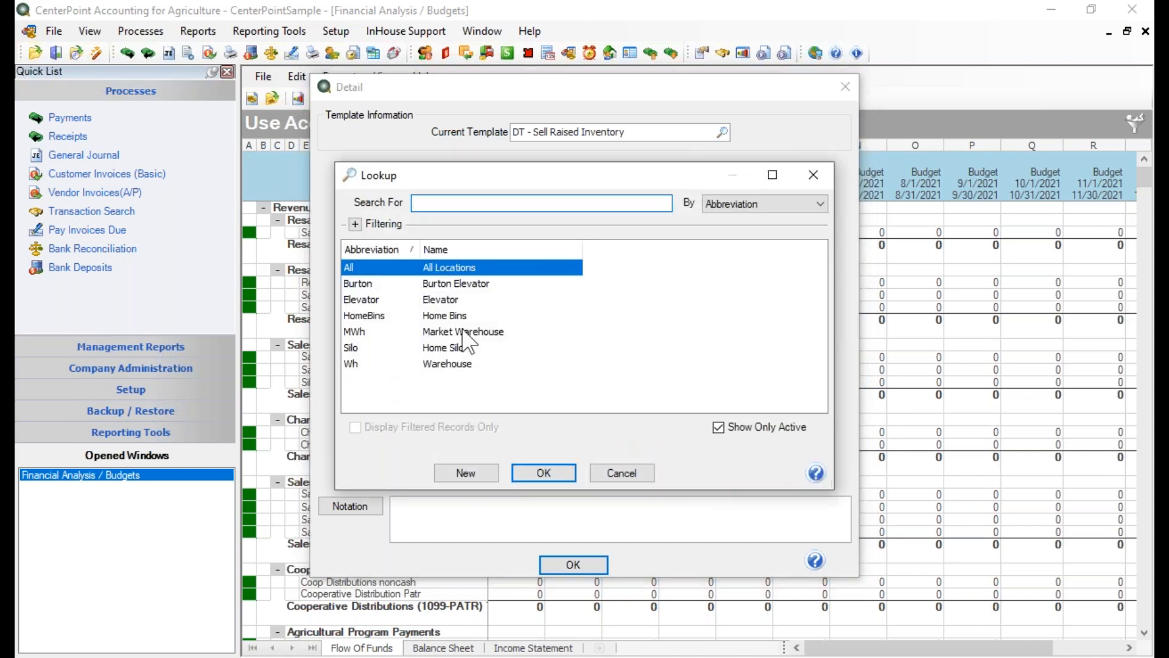
left_click(443, 317)
left_click(555, 470)
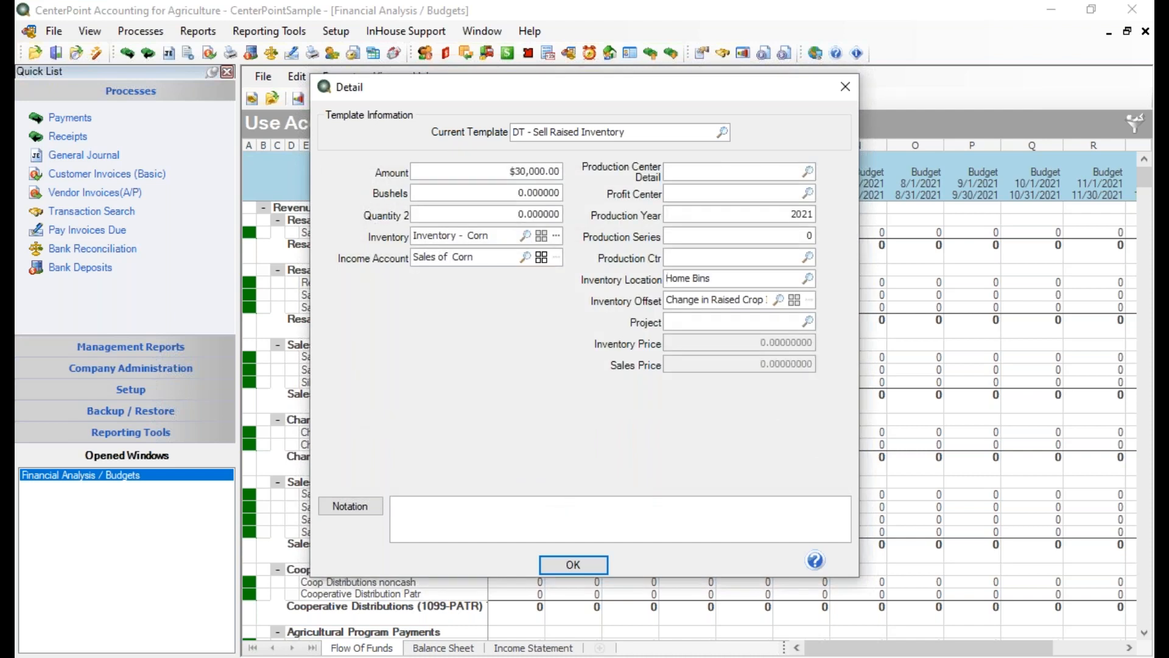
Set the corn sale's bushels to 9000 and recheck the inventory location choices, keeping Home Bins
left_click(536, 194)
type("9000.")
key("Tab")
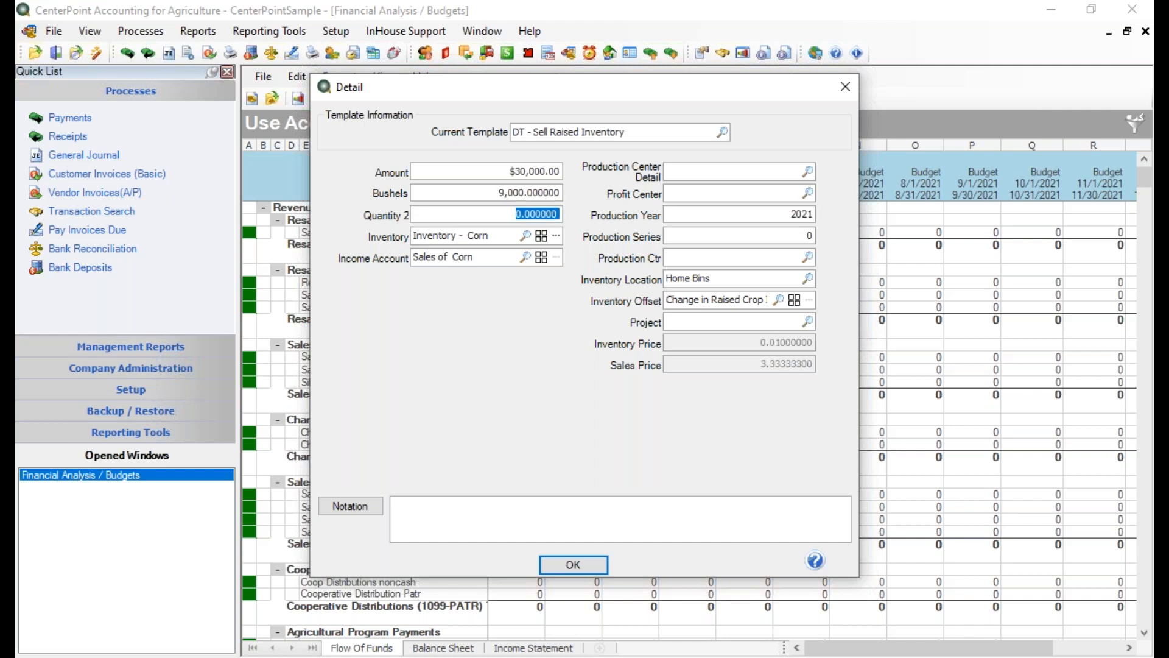
left_click(807, 279)
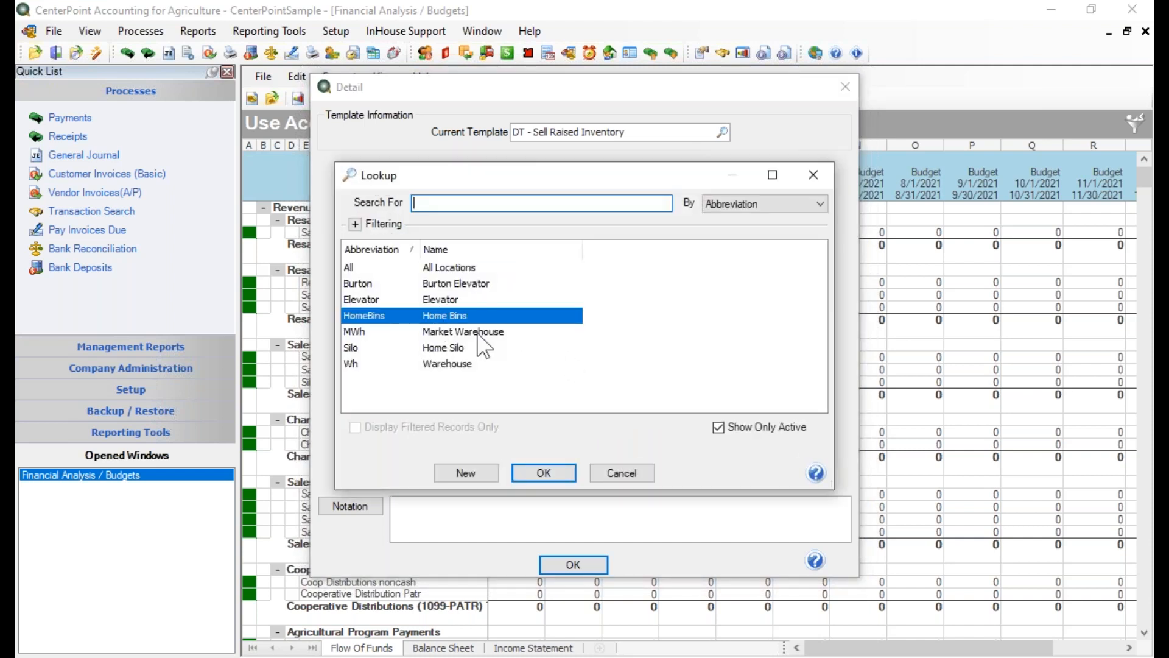
left_click(601, 470)
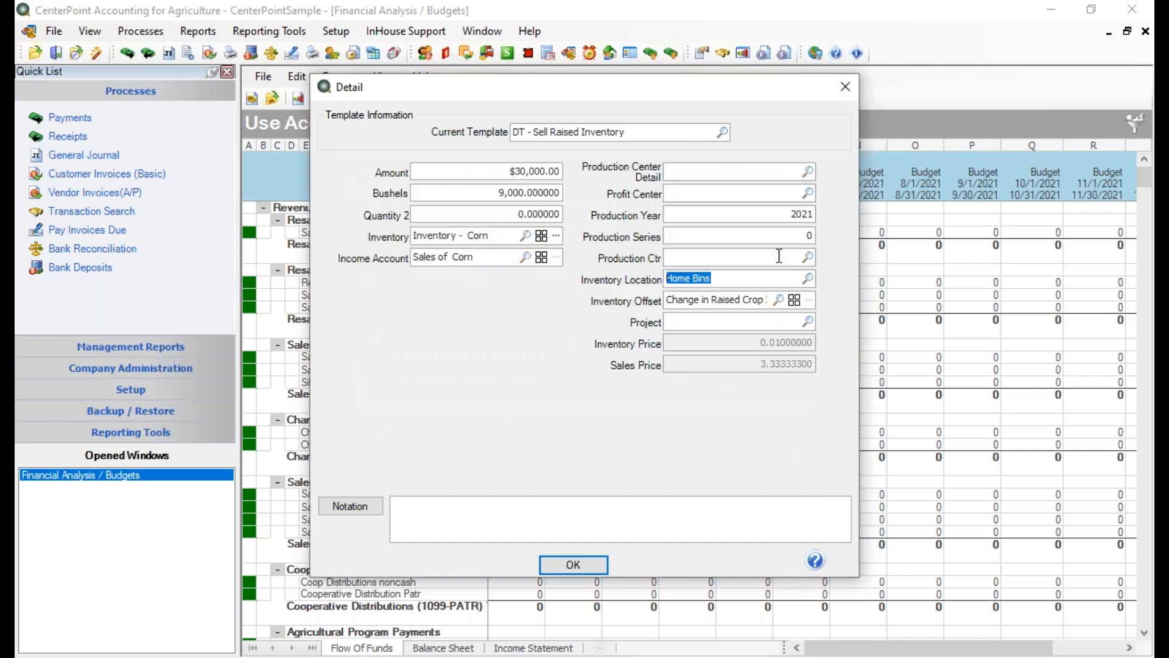
Set the corn sale's production year to 2020 and accept the transaction detail
left_click(769, 215)
type("201")
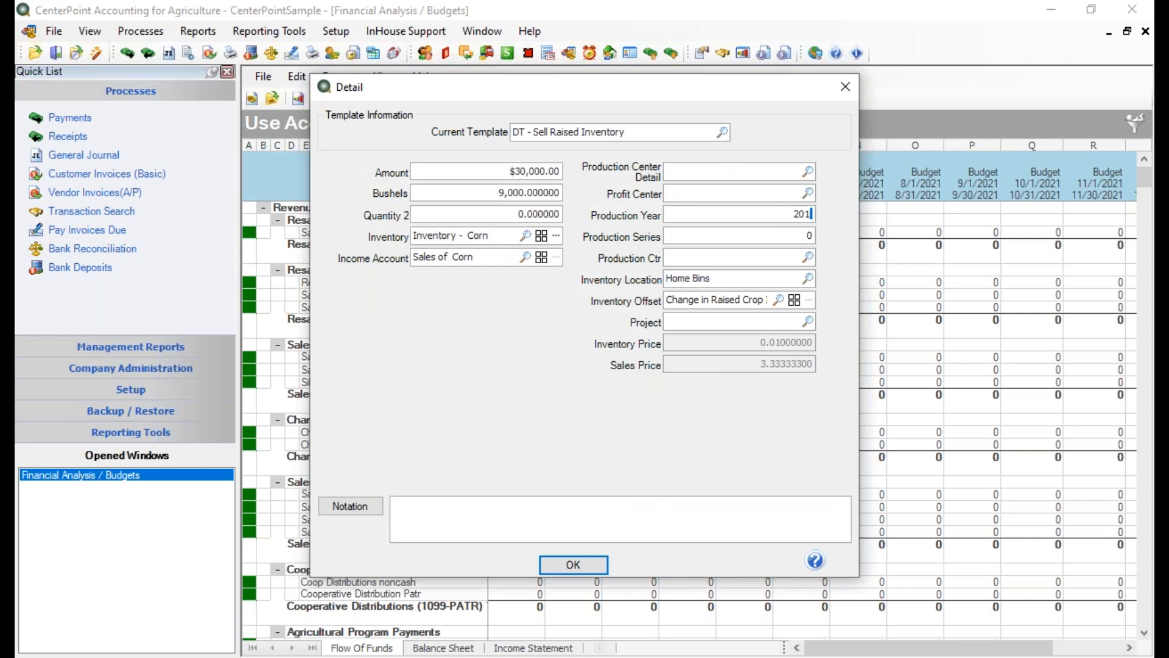
key("BackSpace")
type("20")
key("Tab")
left_click(573, 564)
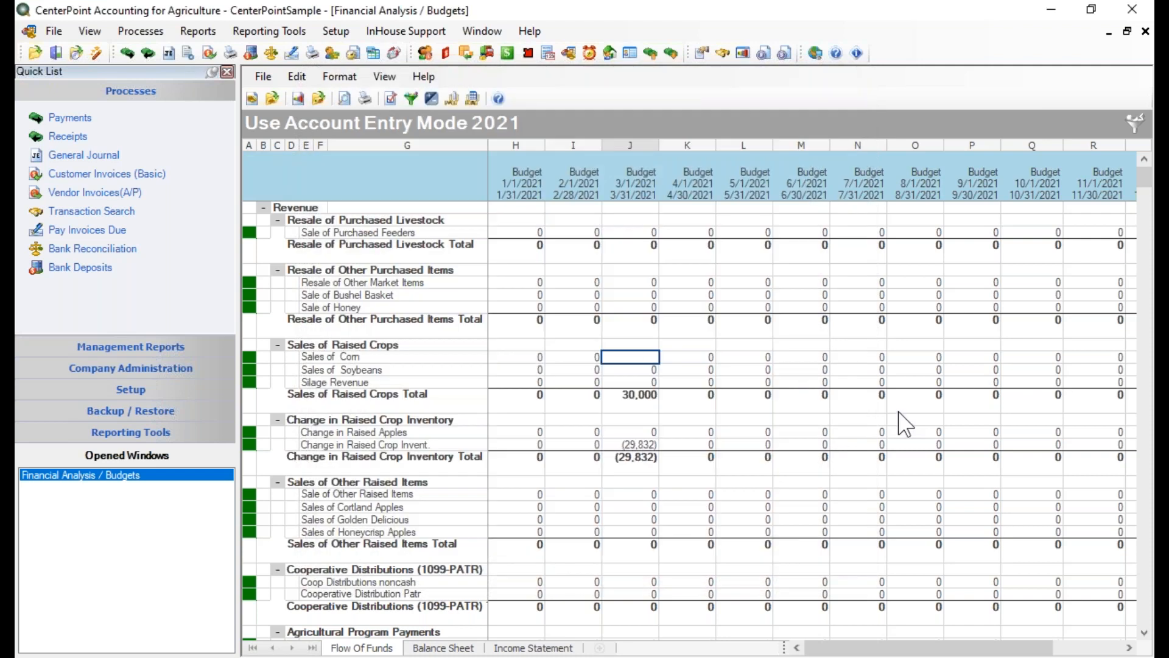
Trace the March 2021 corn sale through Revenue Total, First National Bank and Inventory - Corn on Flow Of Funds
left_click(643, 356)
scroll(659, 539, "down", 13)
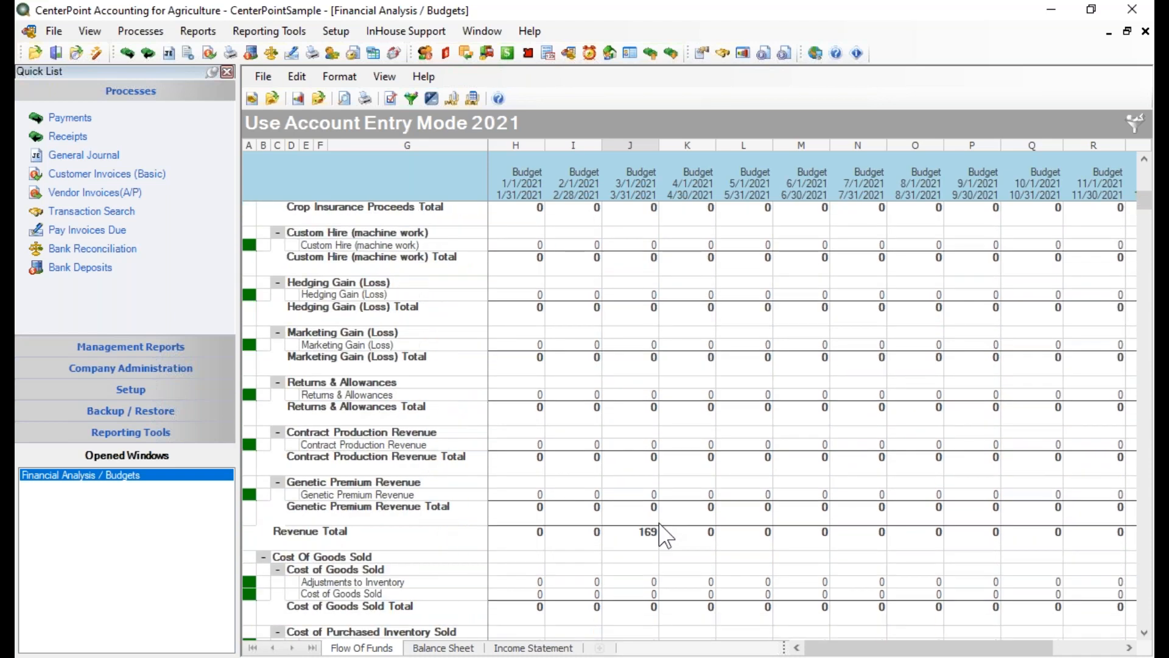
scroll(662, 536, "down", 20)
scroll(659, 523, "down", 20)
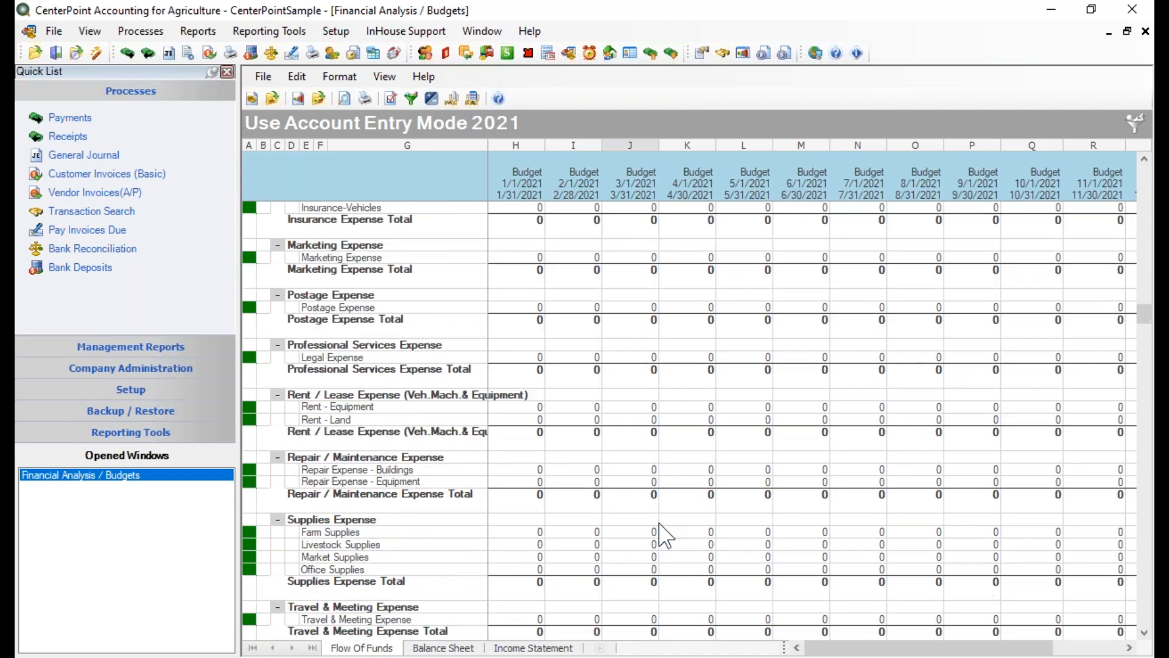
scroll(660, 523, "down", 20)
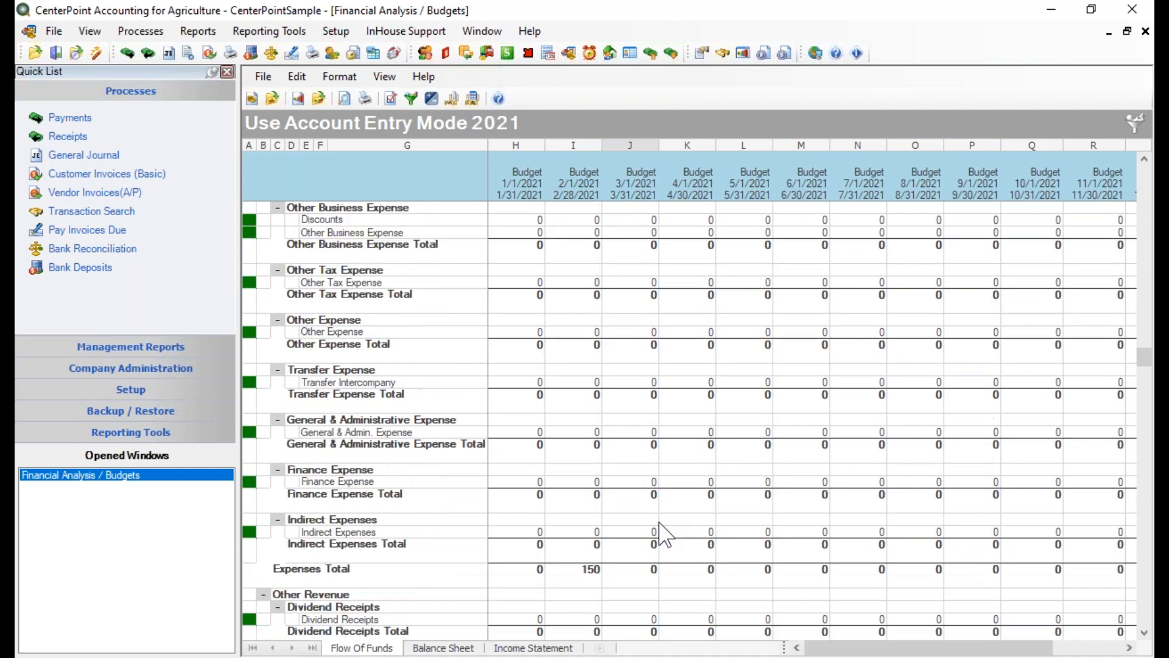
scroll(660, 530, "down", 20)
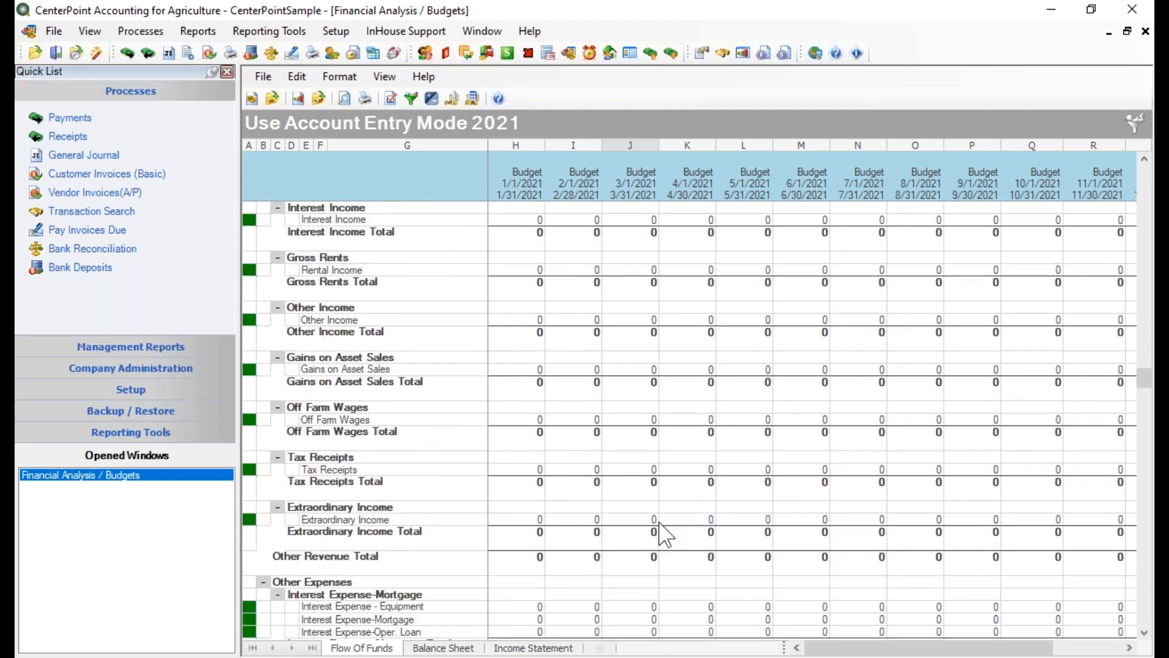
scroll(660, 523, "down", 5)
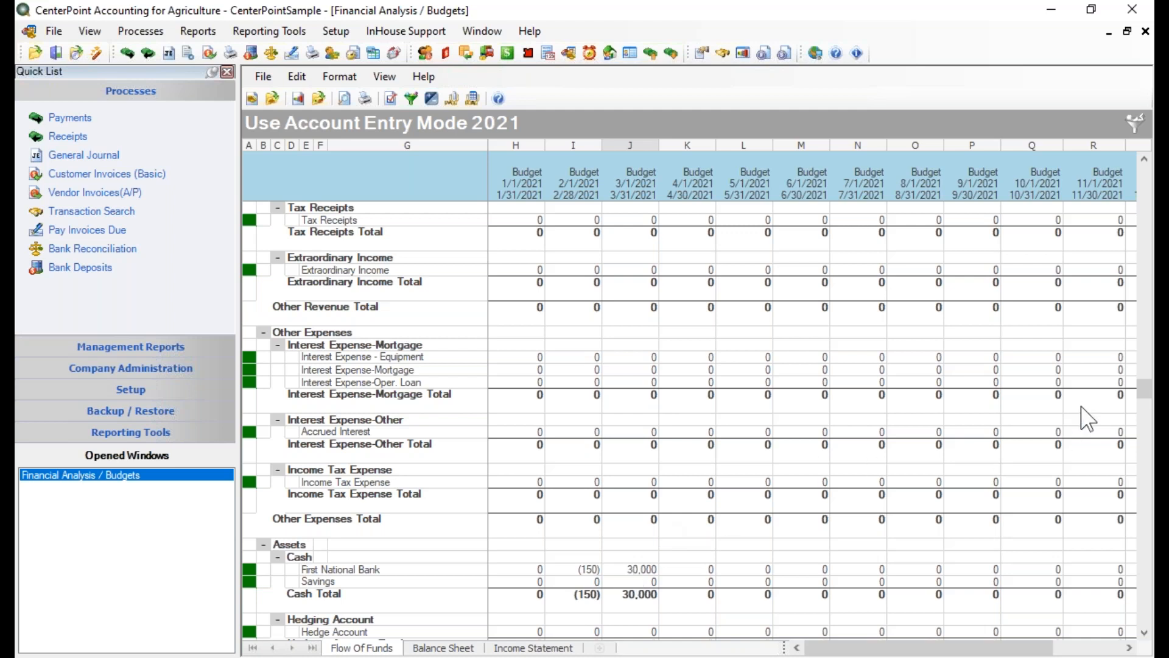
left_click_drag(1147, 394, 1148, 413)
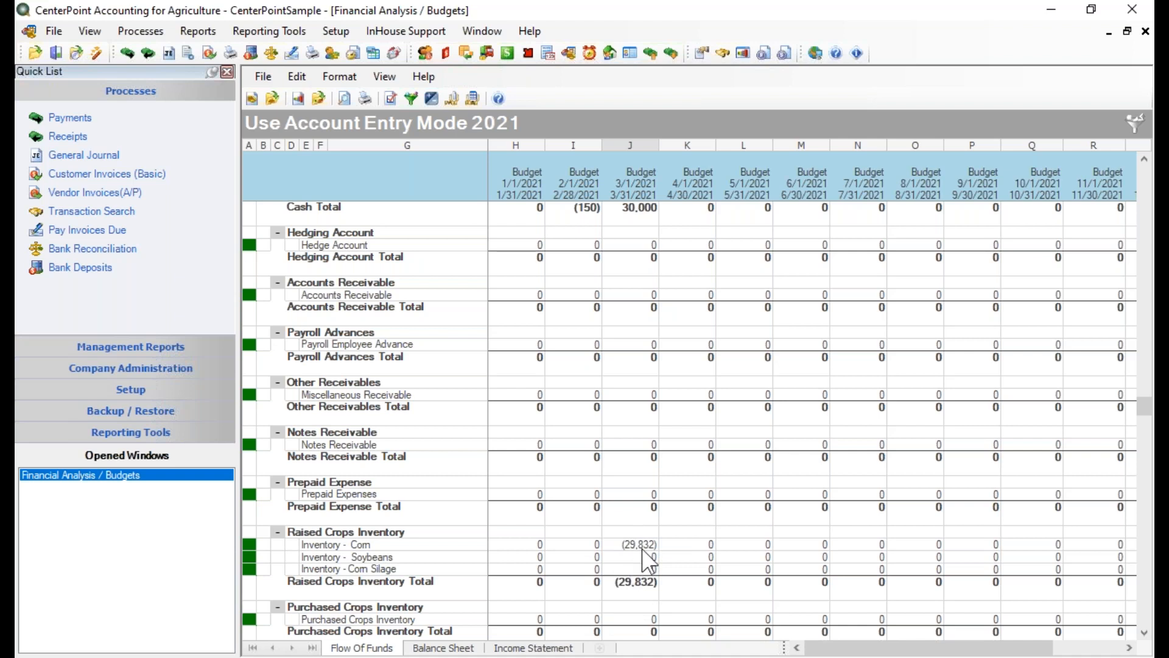
Return to Sales of Raised Crops and check the March 2021 amount for Change in Raised Crop Invent
scroll(669, 402, "up", 6)
scroll(670, 388, "up", 15)
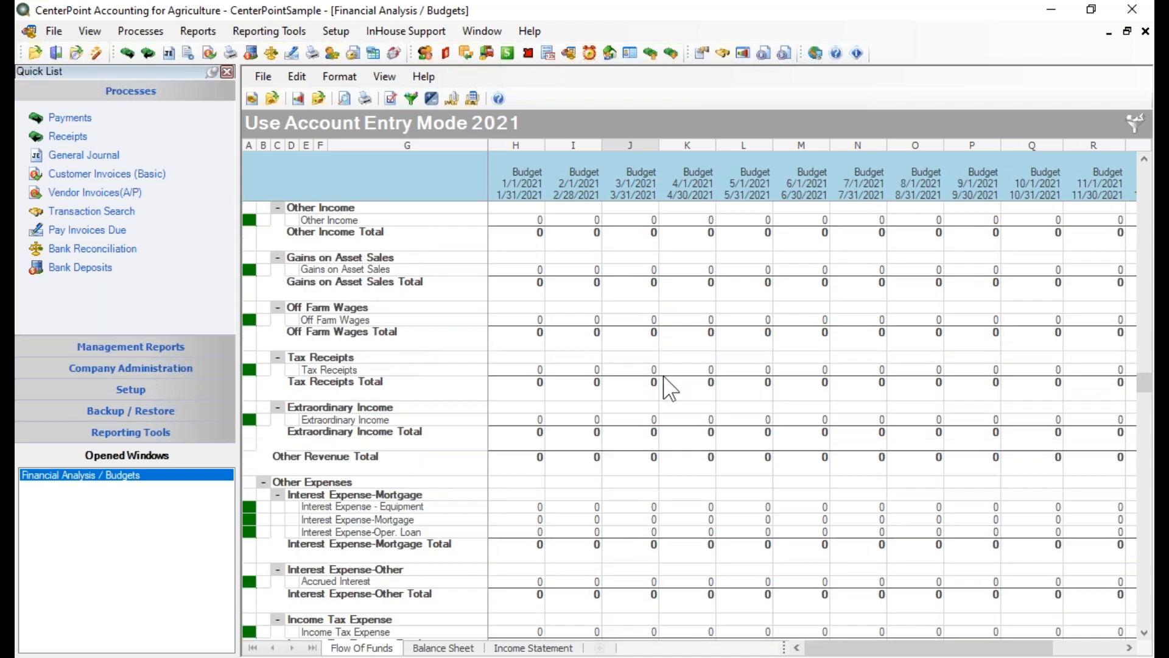
scroll(670, 388, "up", 15)
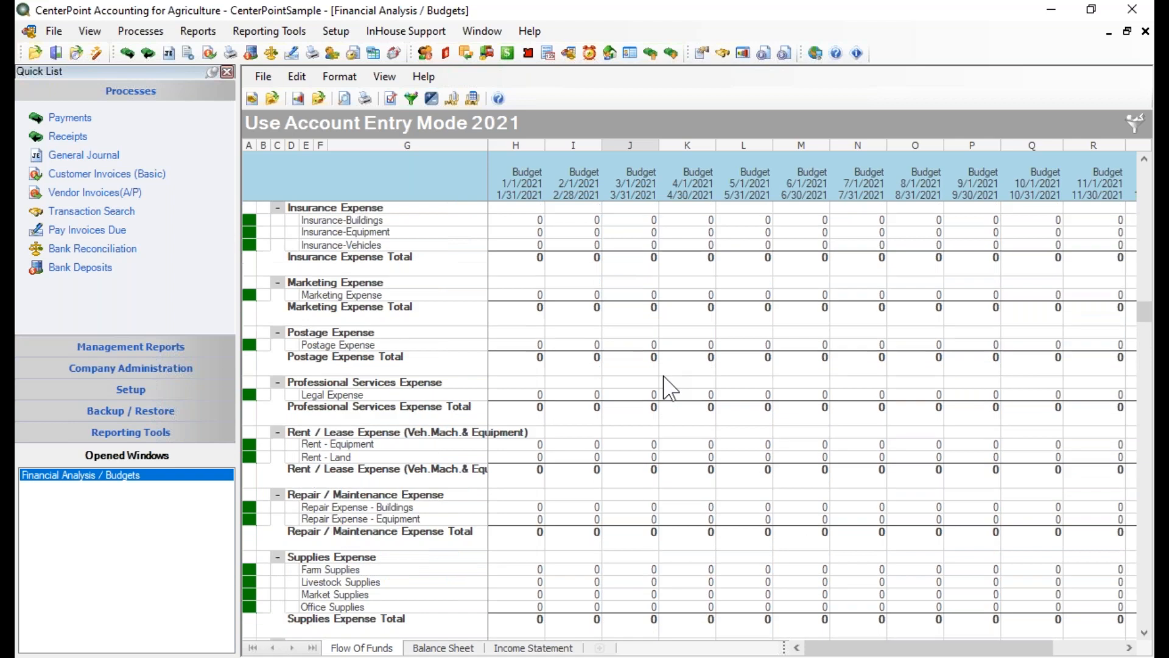
scroll(670, 388, "up", 15)
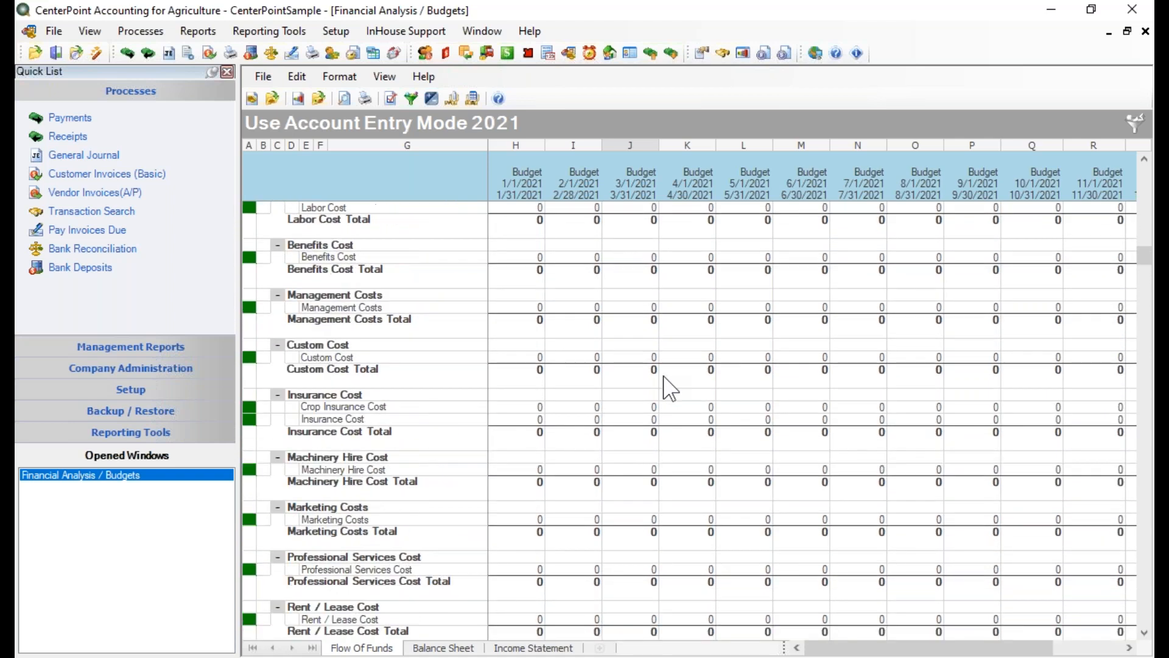
scroll(670, 388, "up", 5)
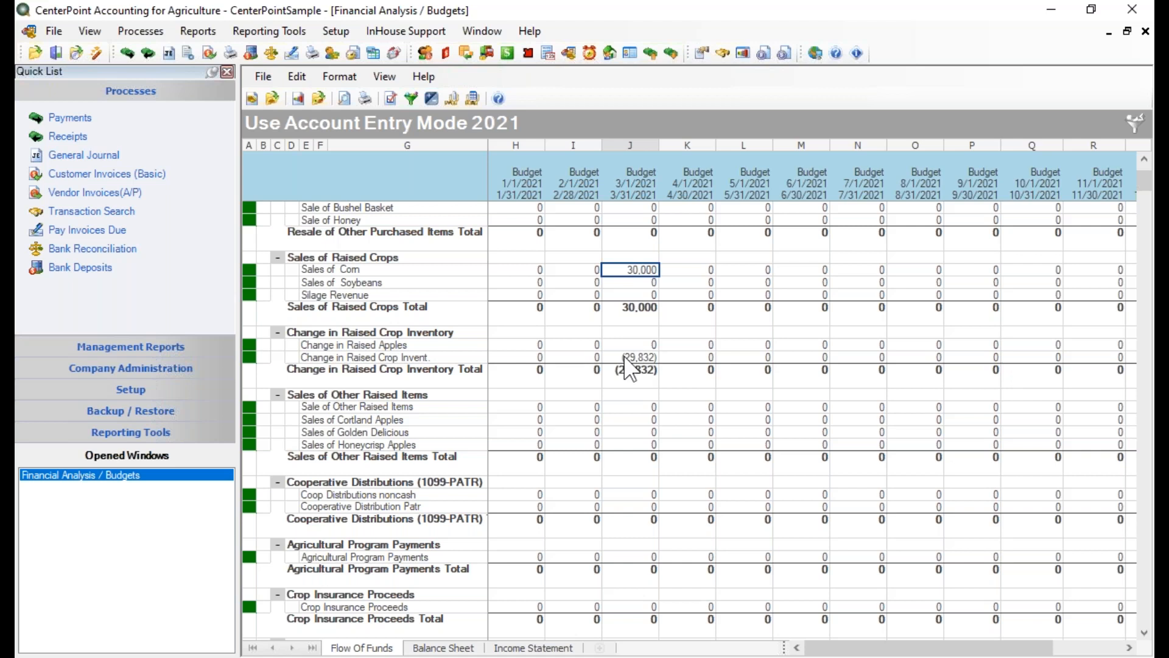
Compare February and March Inventory - Corn on the Balance Sheet and review the Income Statement, returning to Sales of Corn on Flow Of Funds
left_click(445, 649)
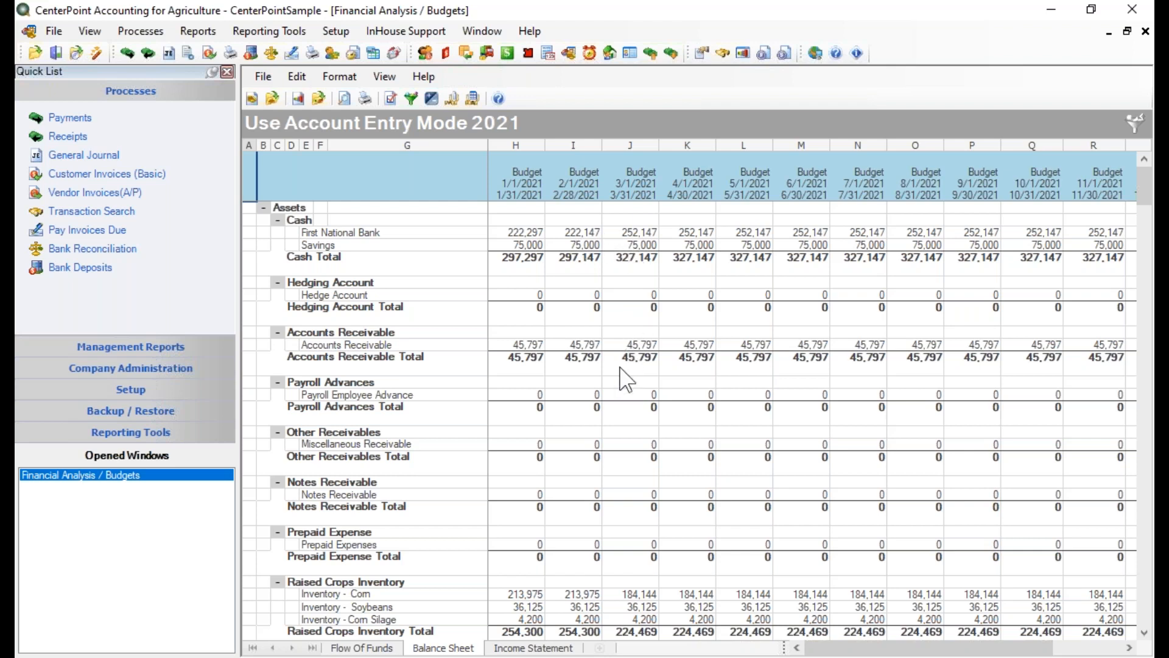
left_click(577, 597)
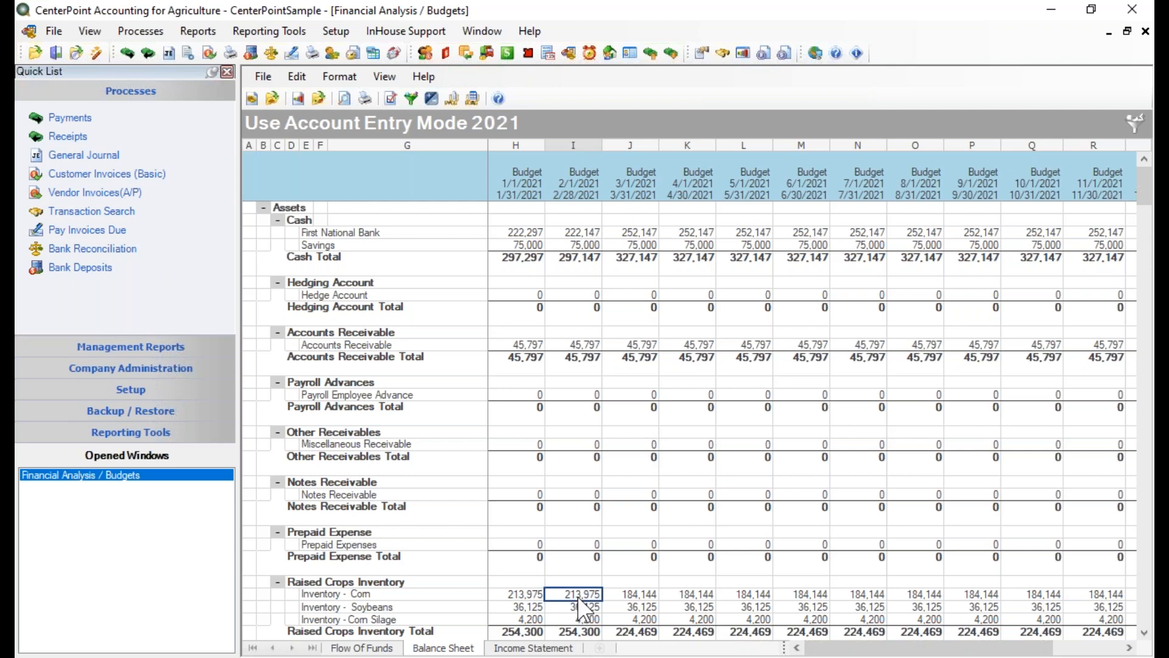
left_click(635, 599)
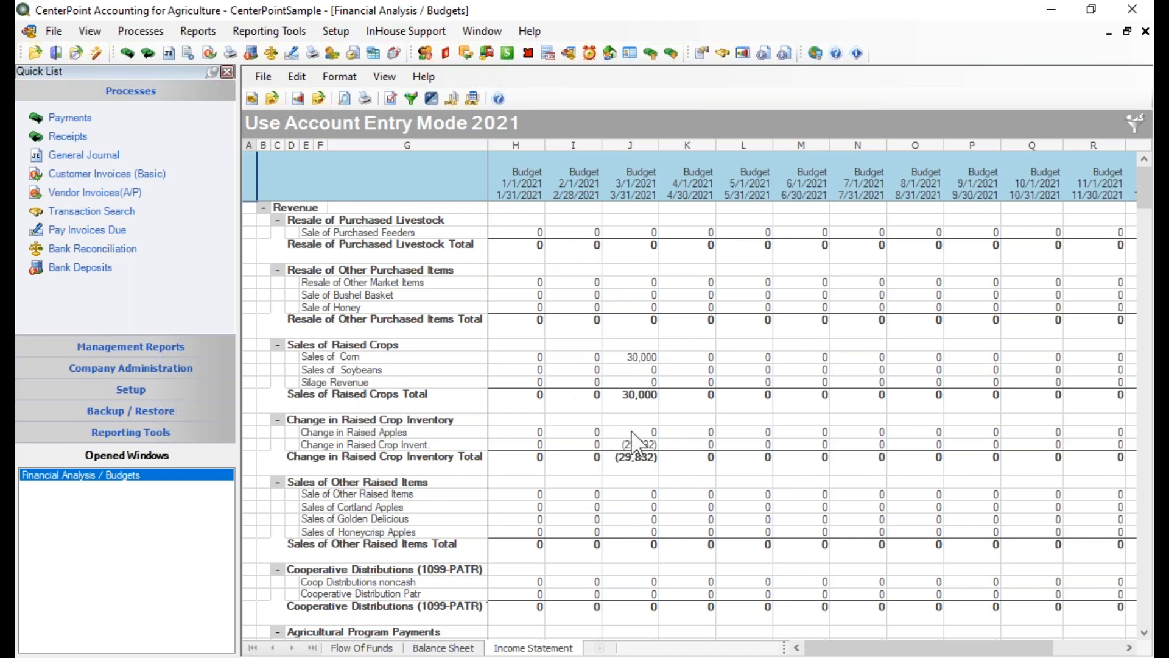
left_click(362, 649)
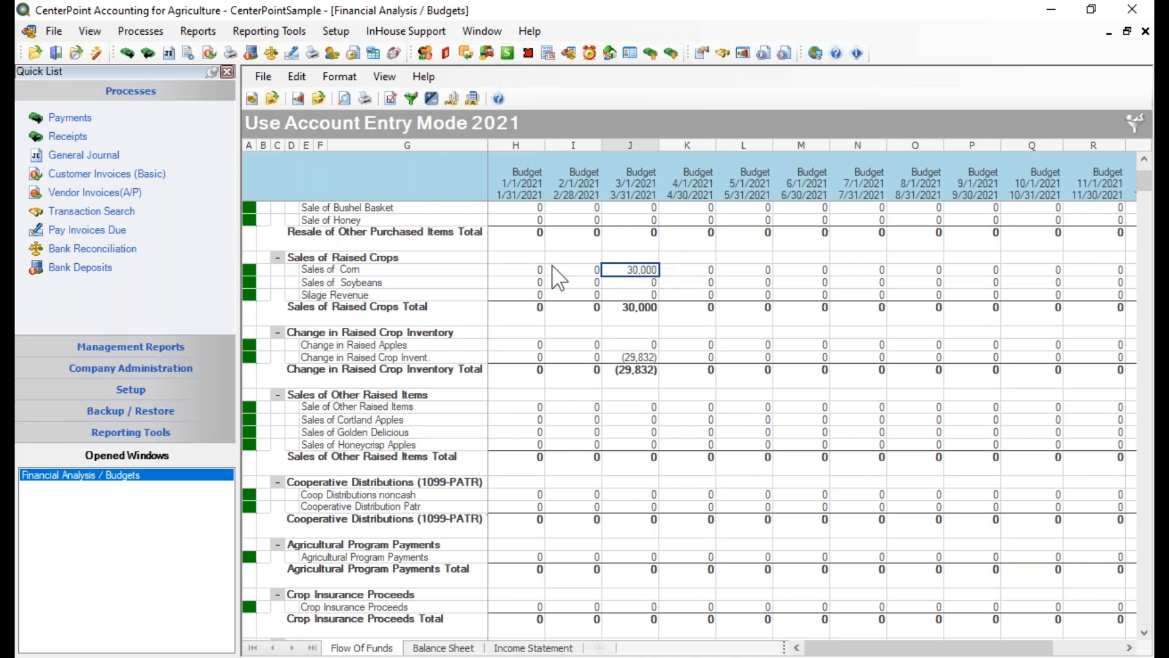
left_click(360, 272)
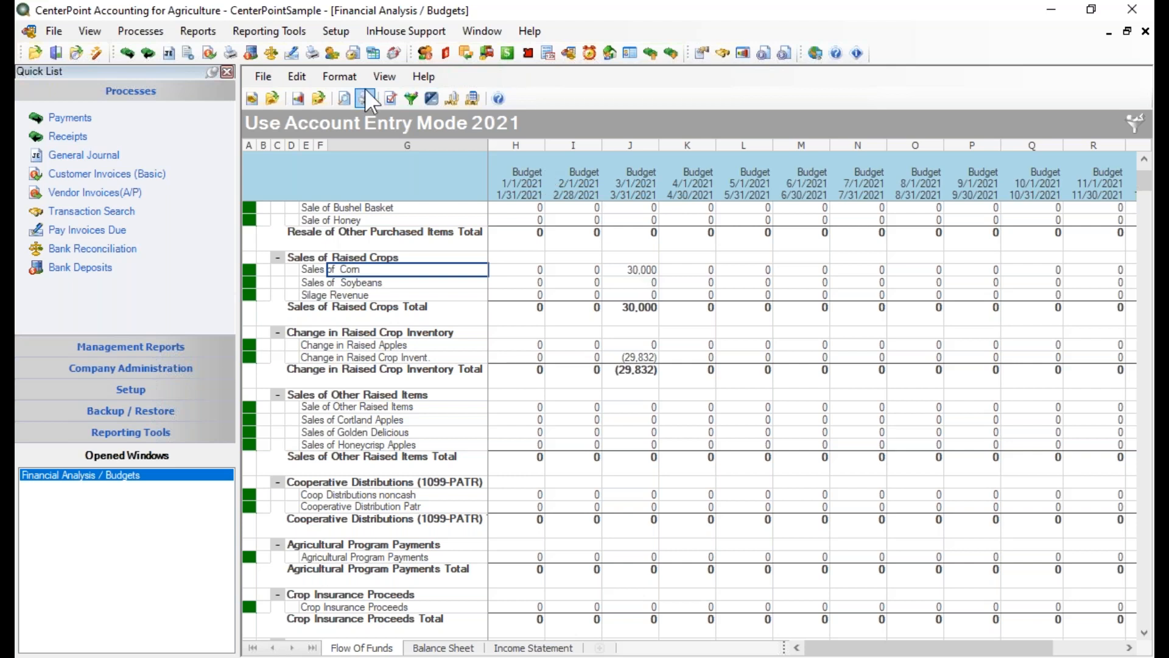
left_click(261, 78)
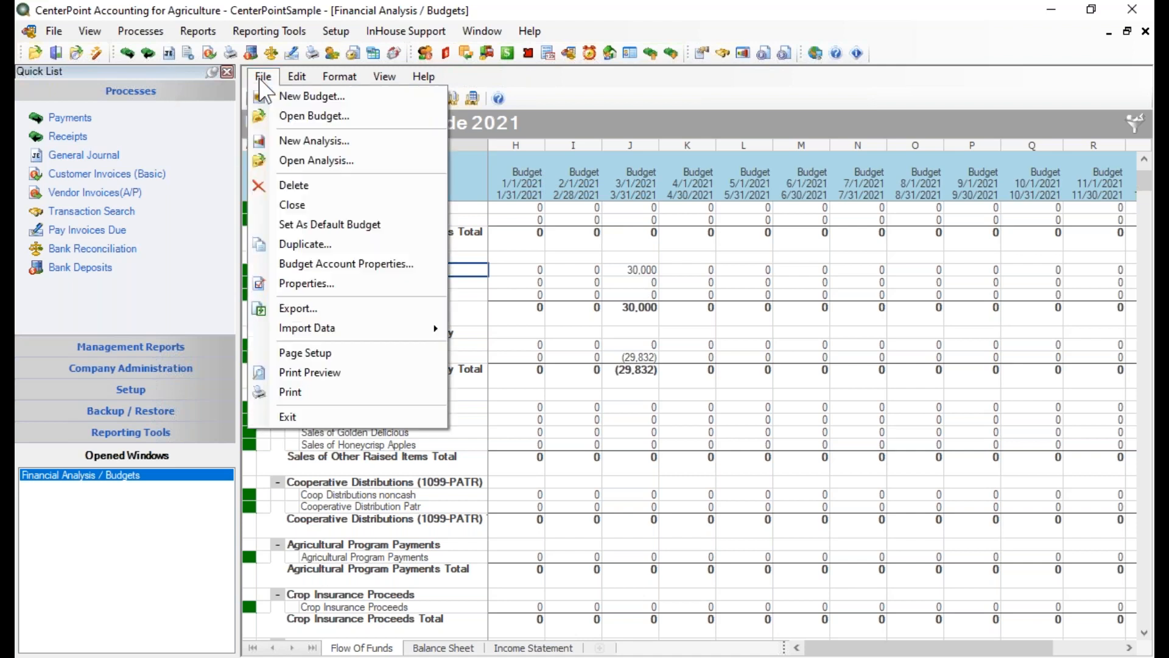
left_click(294, 291)
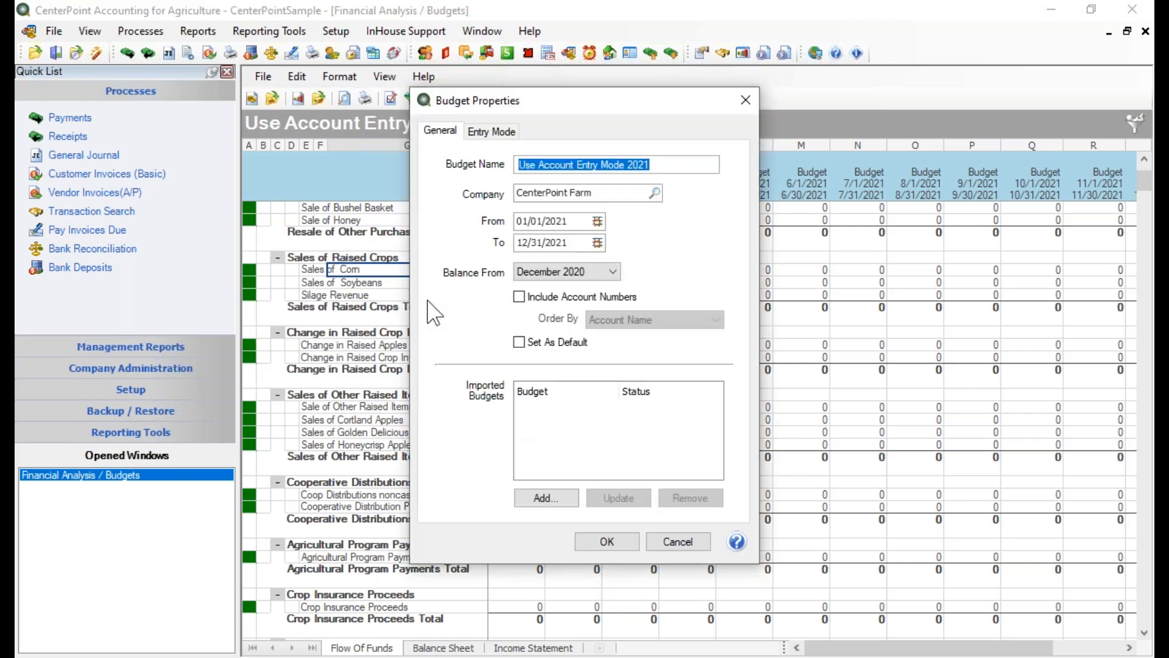
left_click(664, 541)
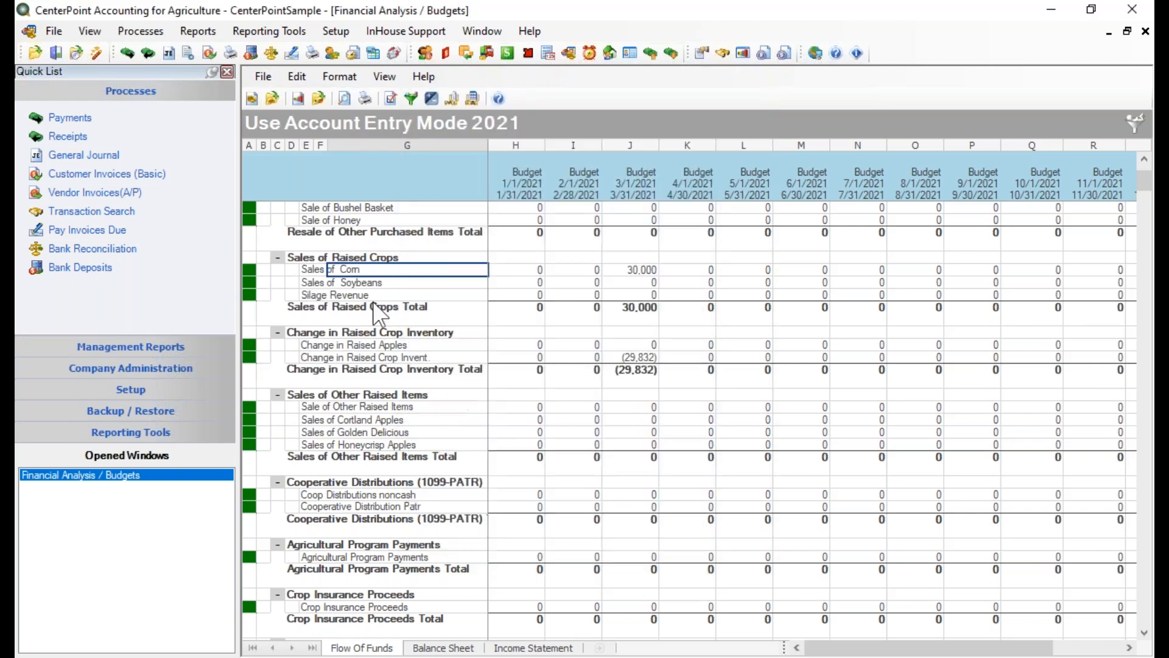
Review the default entry mode and template for Sales of Corn and Sales Expense in Budget Account Properties, closing without saving
left_click(265, 80)
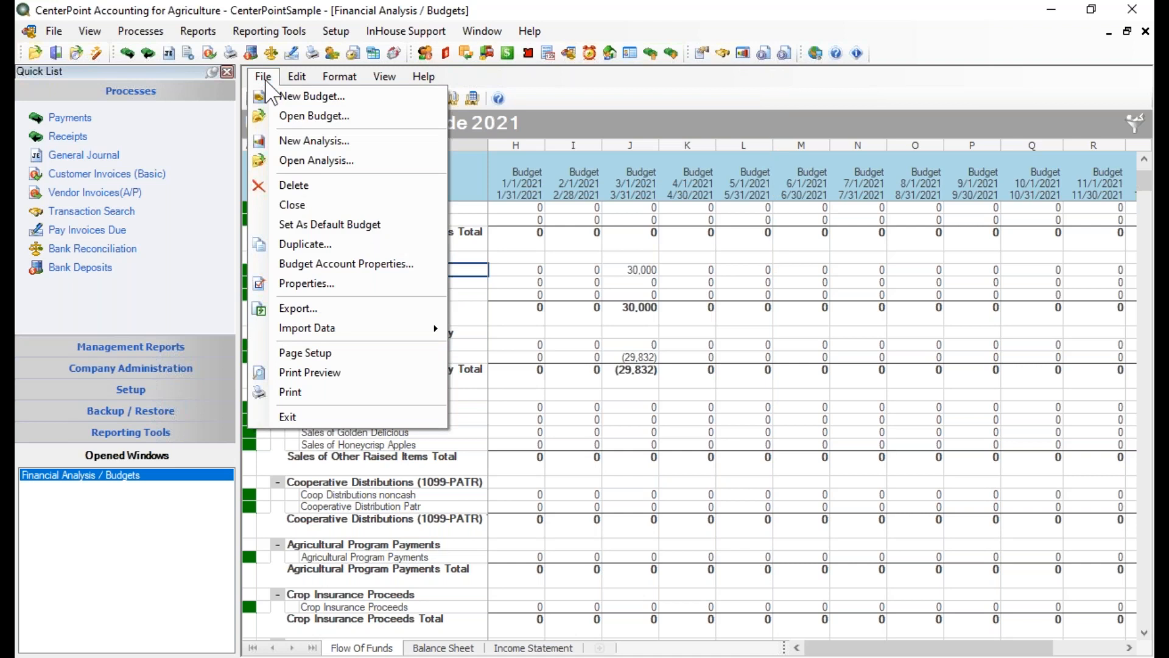
left_click(304, 270)
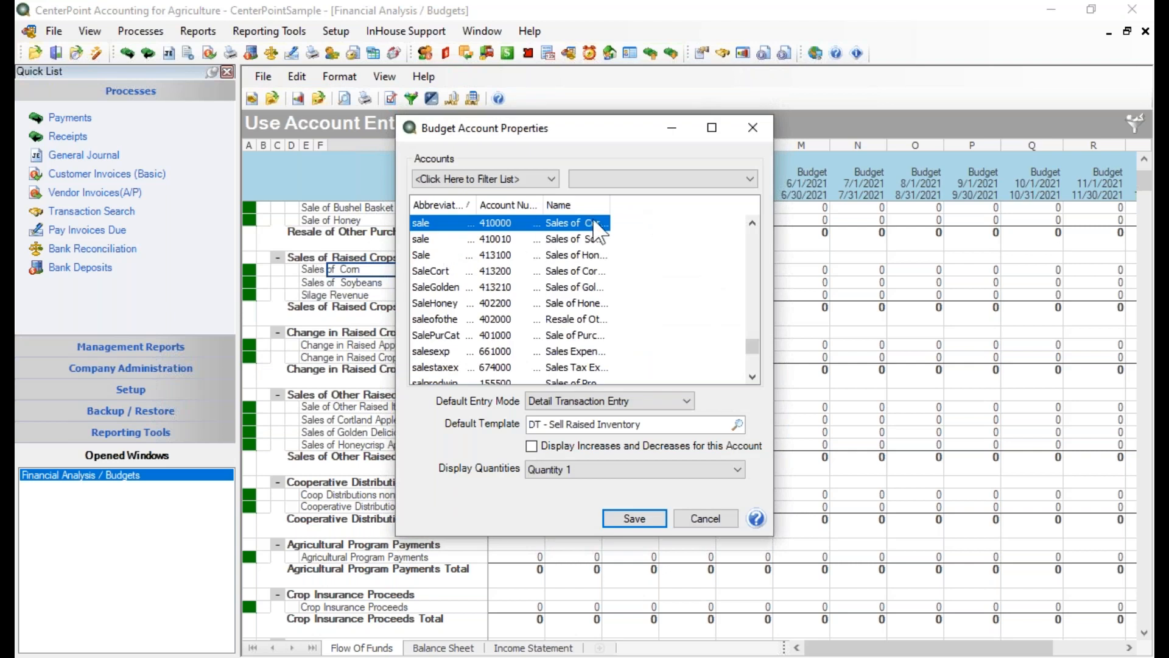
left_click_drag(610, 197, 653, 197)
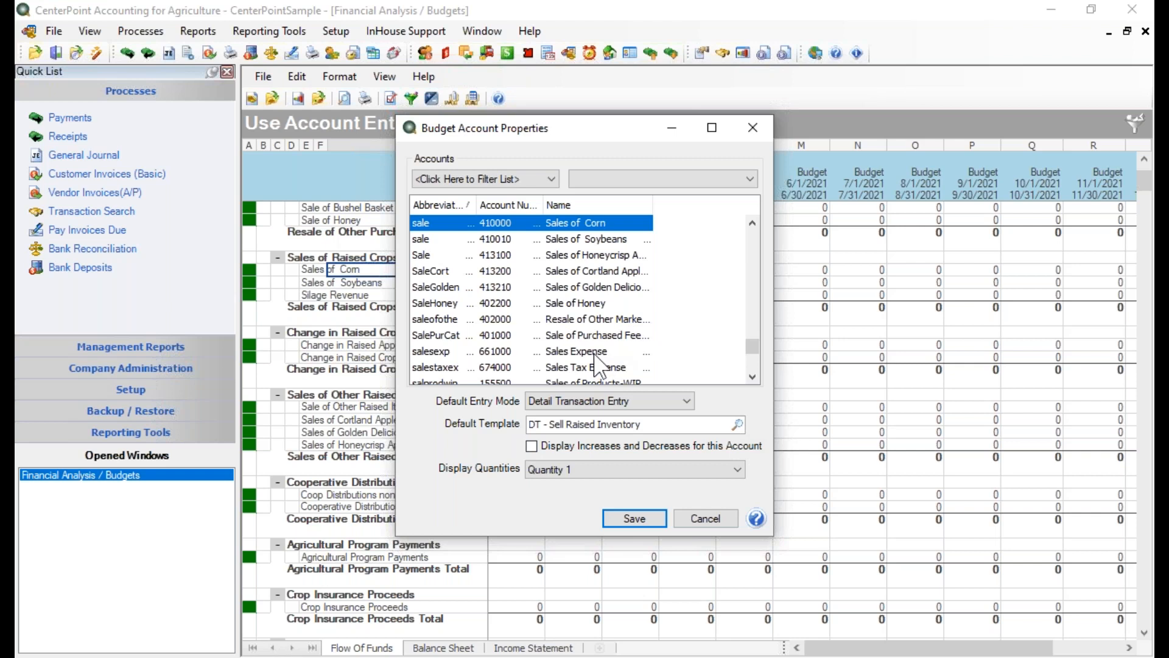
left_click(596, 354)
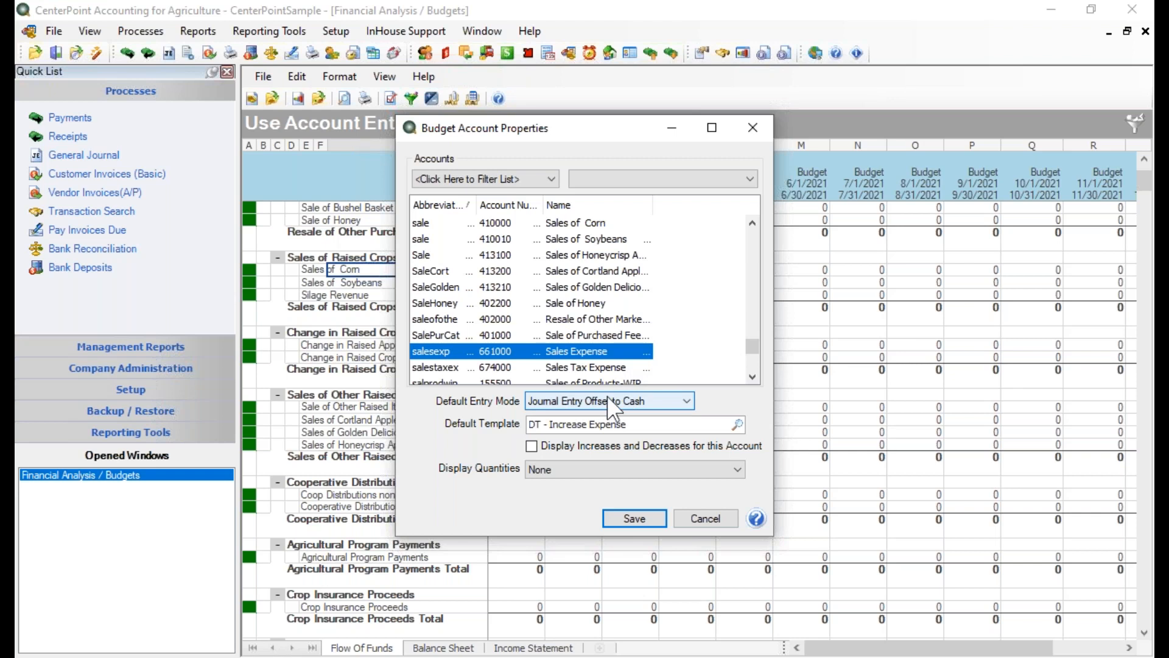
left_click(704, 518)
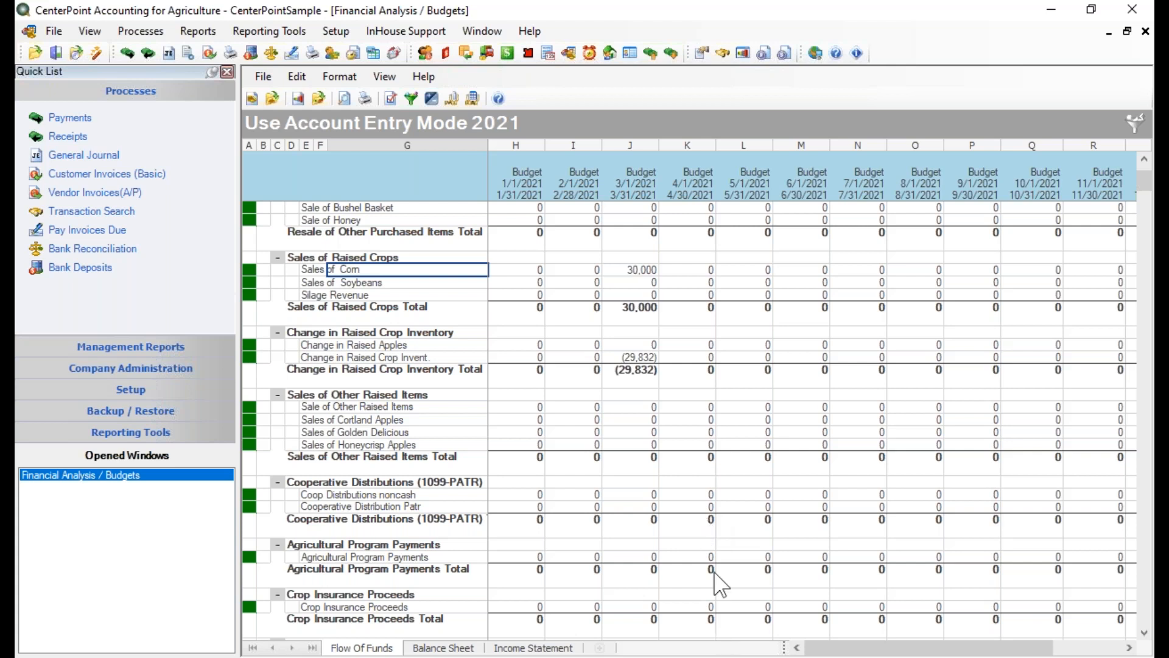
Examine the default entry mode choices for Sales of Soybeans in Budget Account Properties, closing without saving
left_click(358, 283)
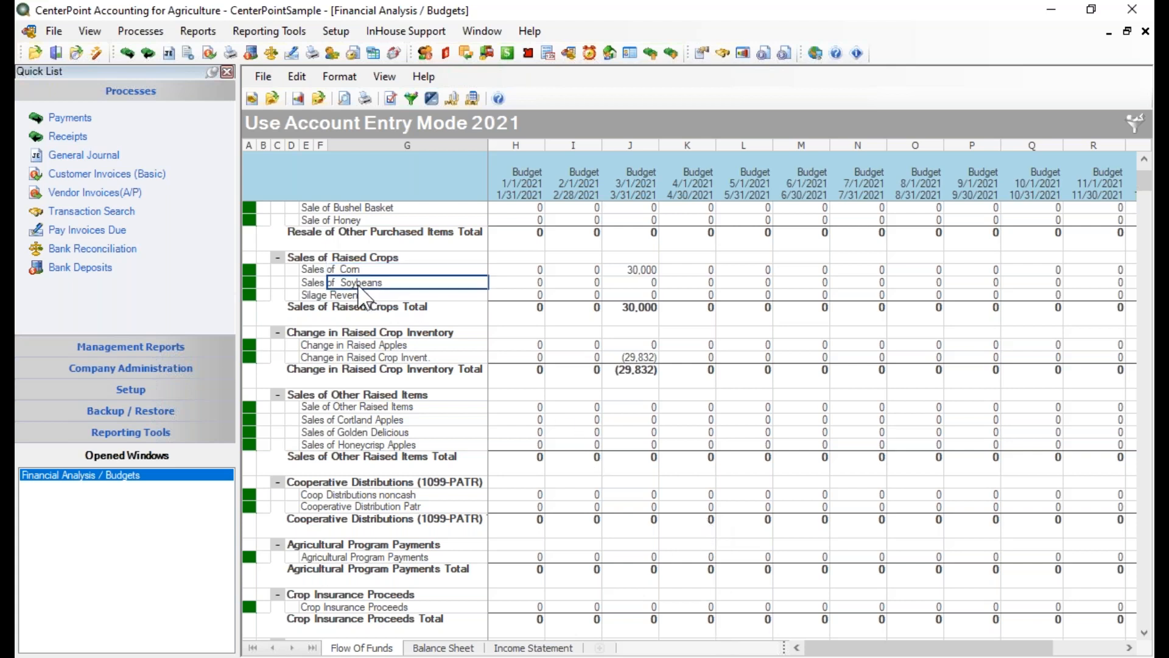
left_click(263, 77)
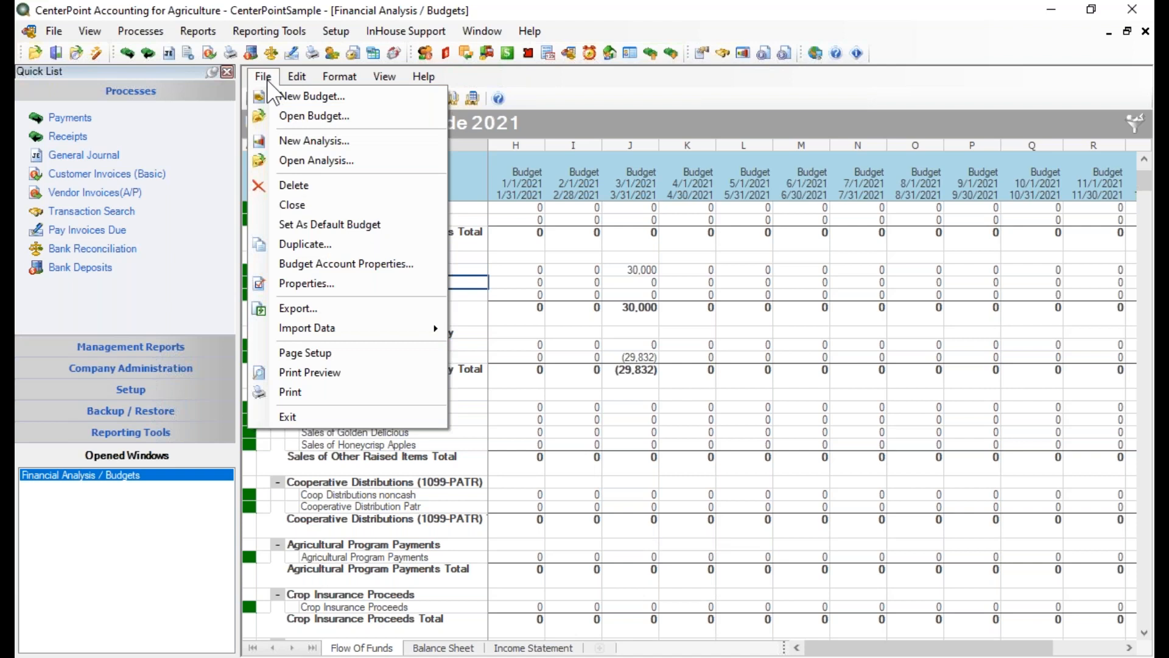
left_click(345, 264)
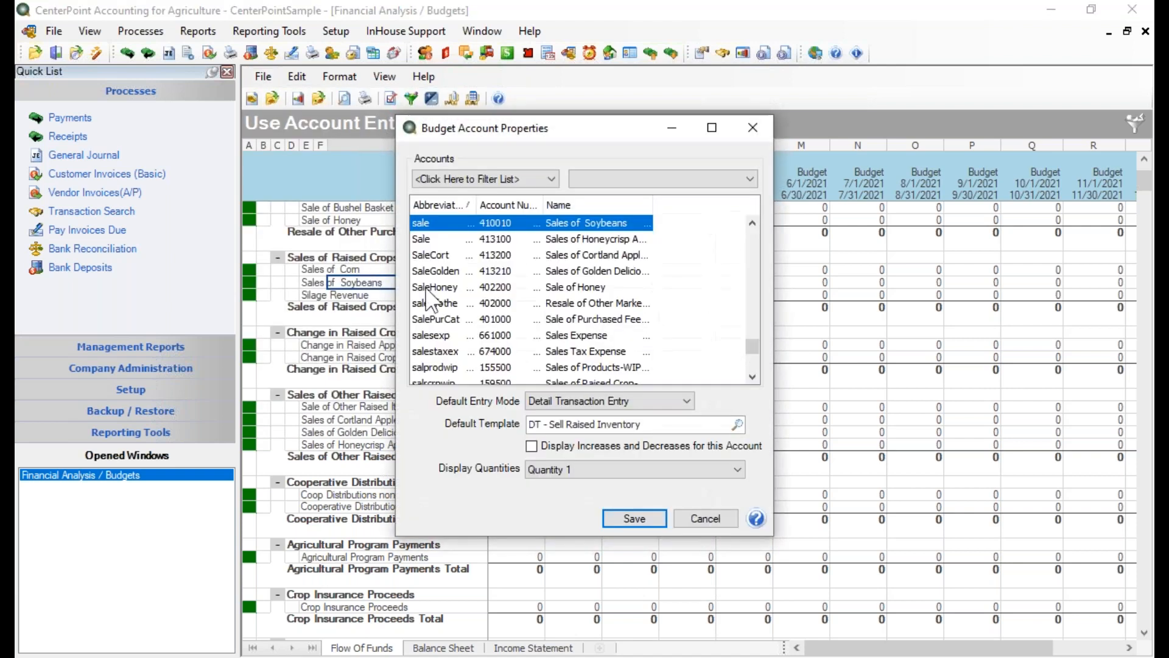
left_click(607, 400)
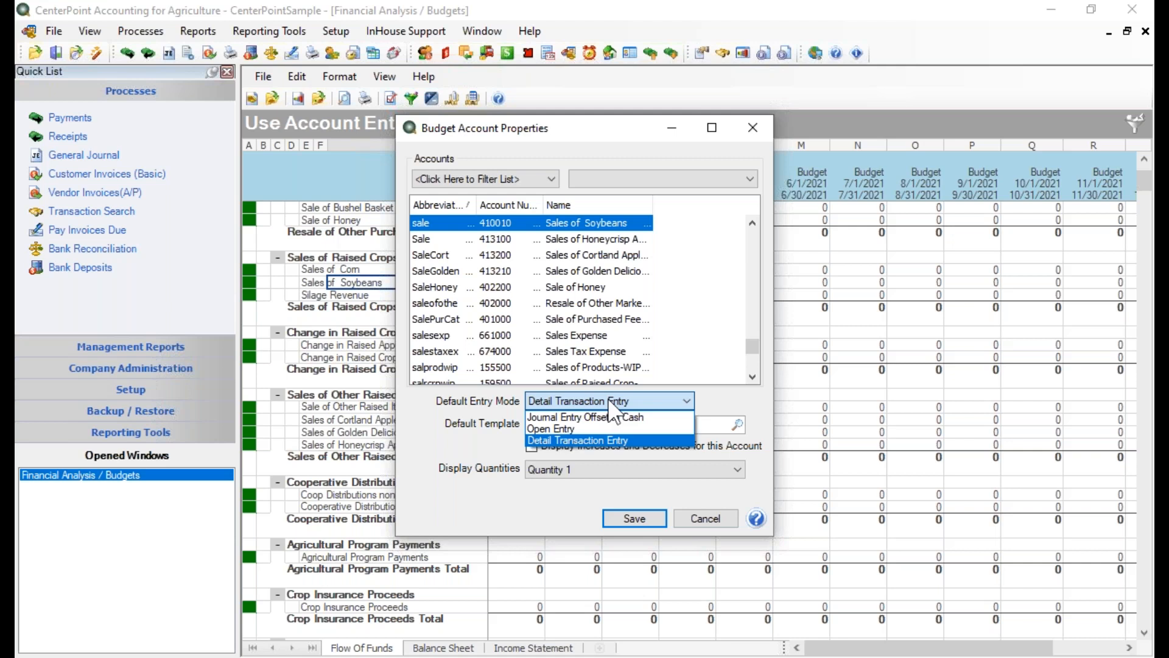
left_click(718, 516)
left_click(717, 517)
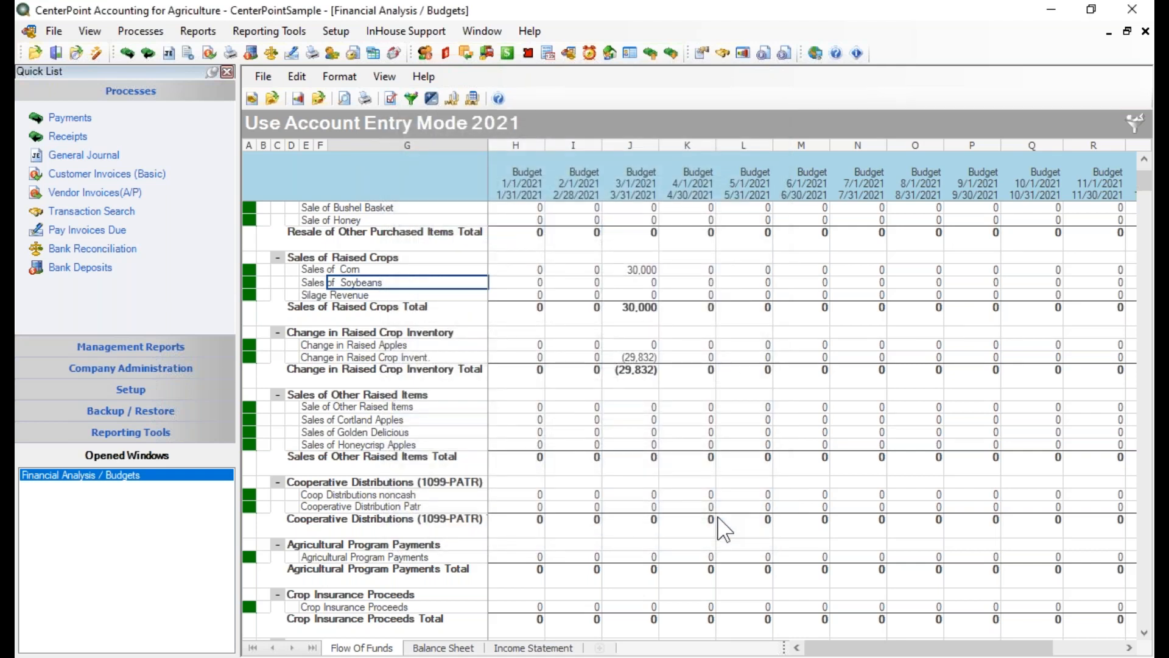